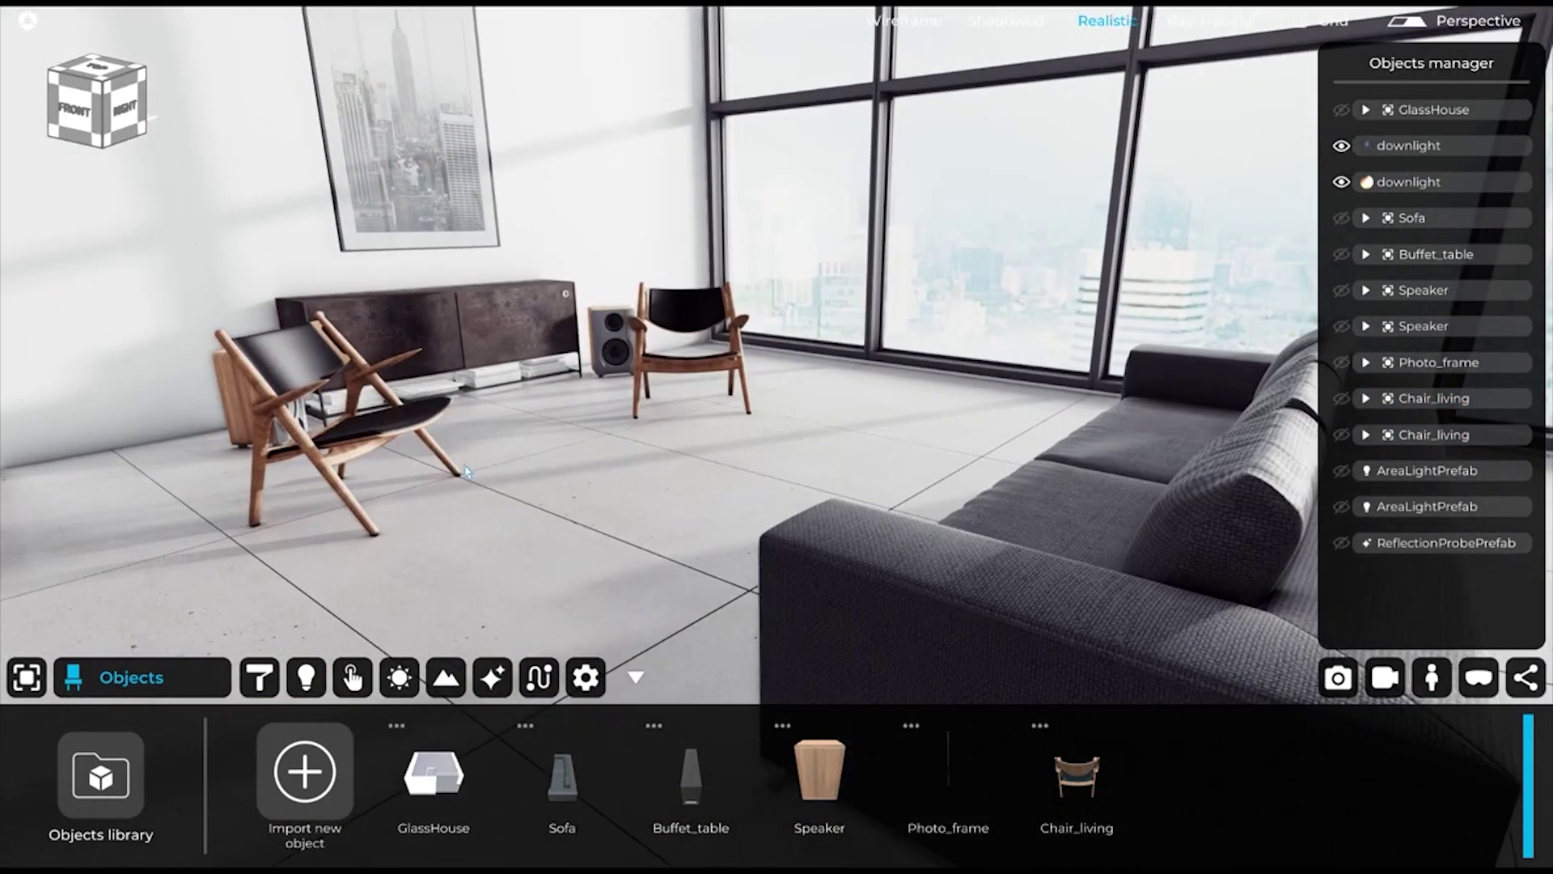
Step: Open the Objects library and download the carpet 2_final model
click(121, 783)
click(554, 445)
click(855, 308)
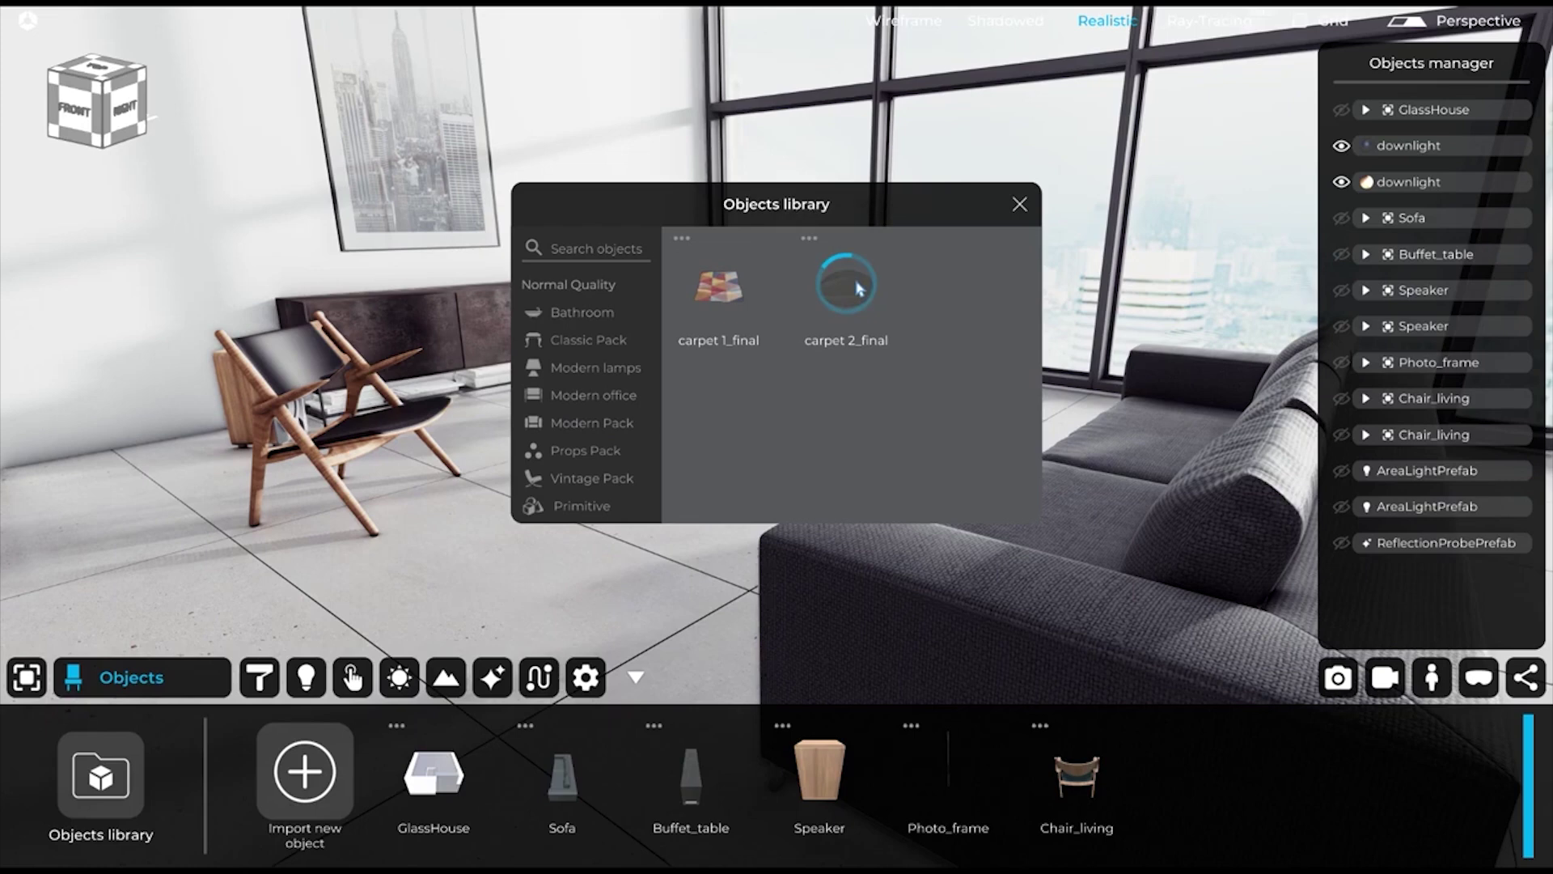
click(663, 461)
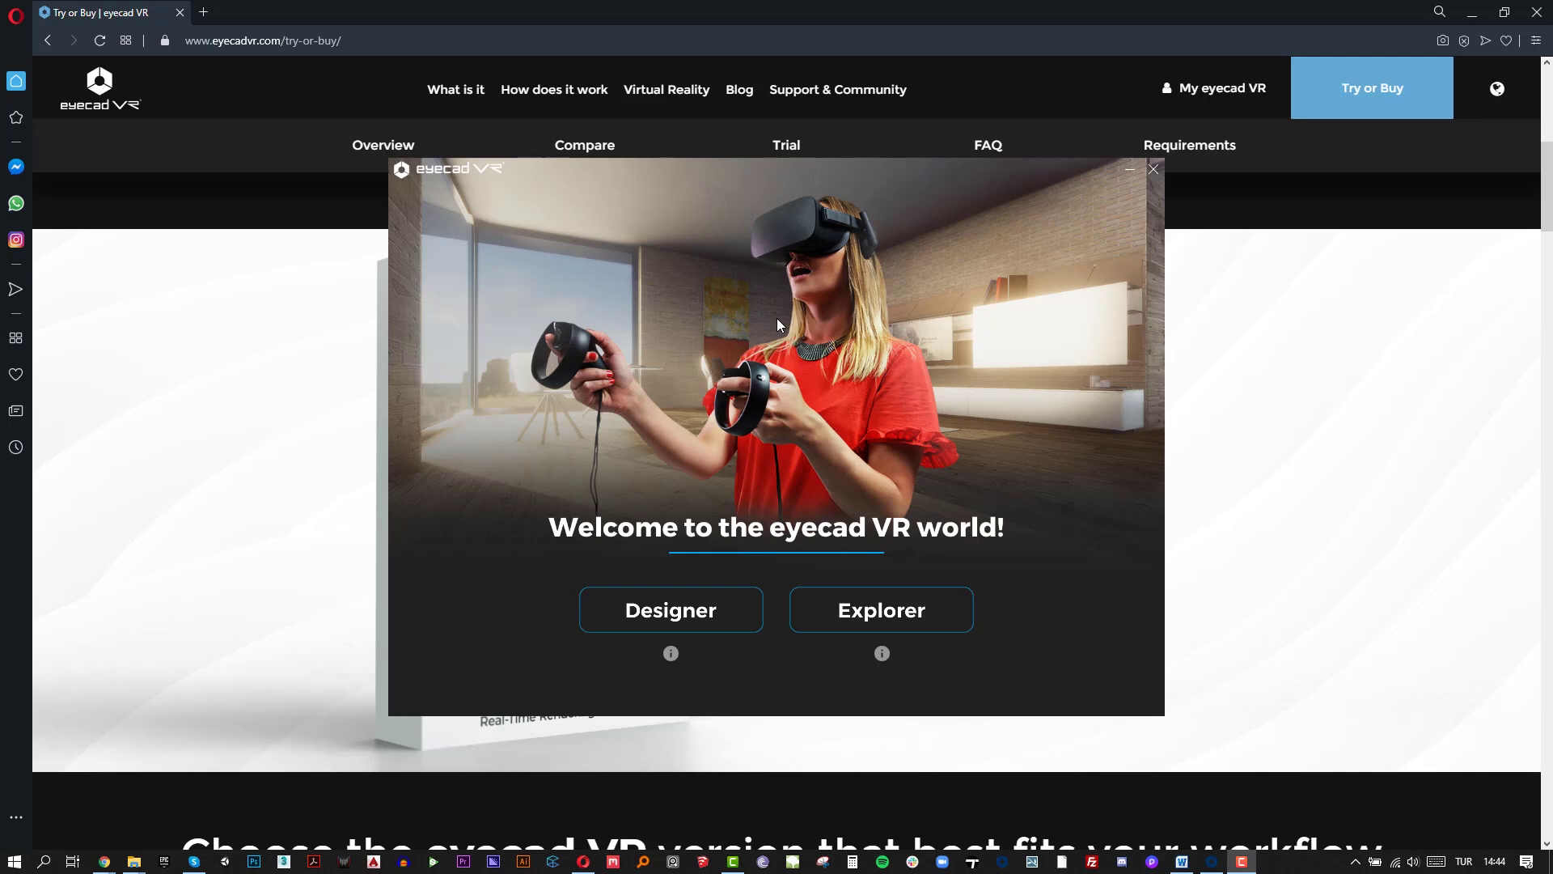
Step: Enter the Designer launcher and open its Tutorials section
click(662, 620)
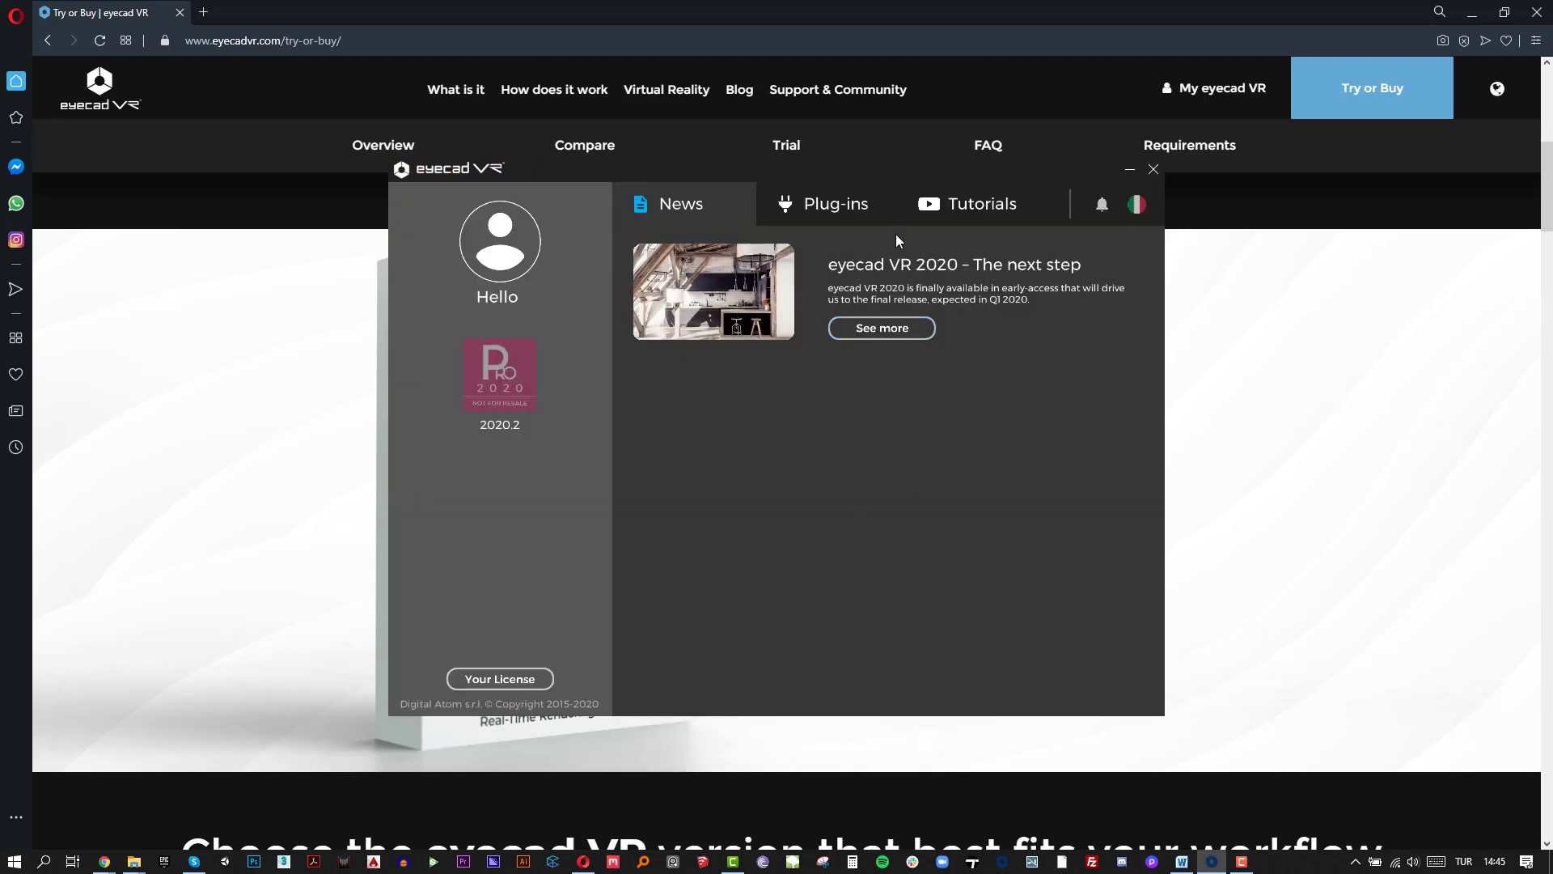
click(993, 214)
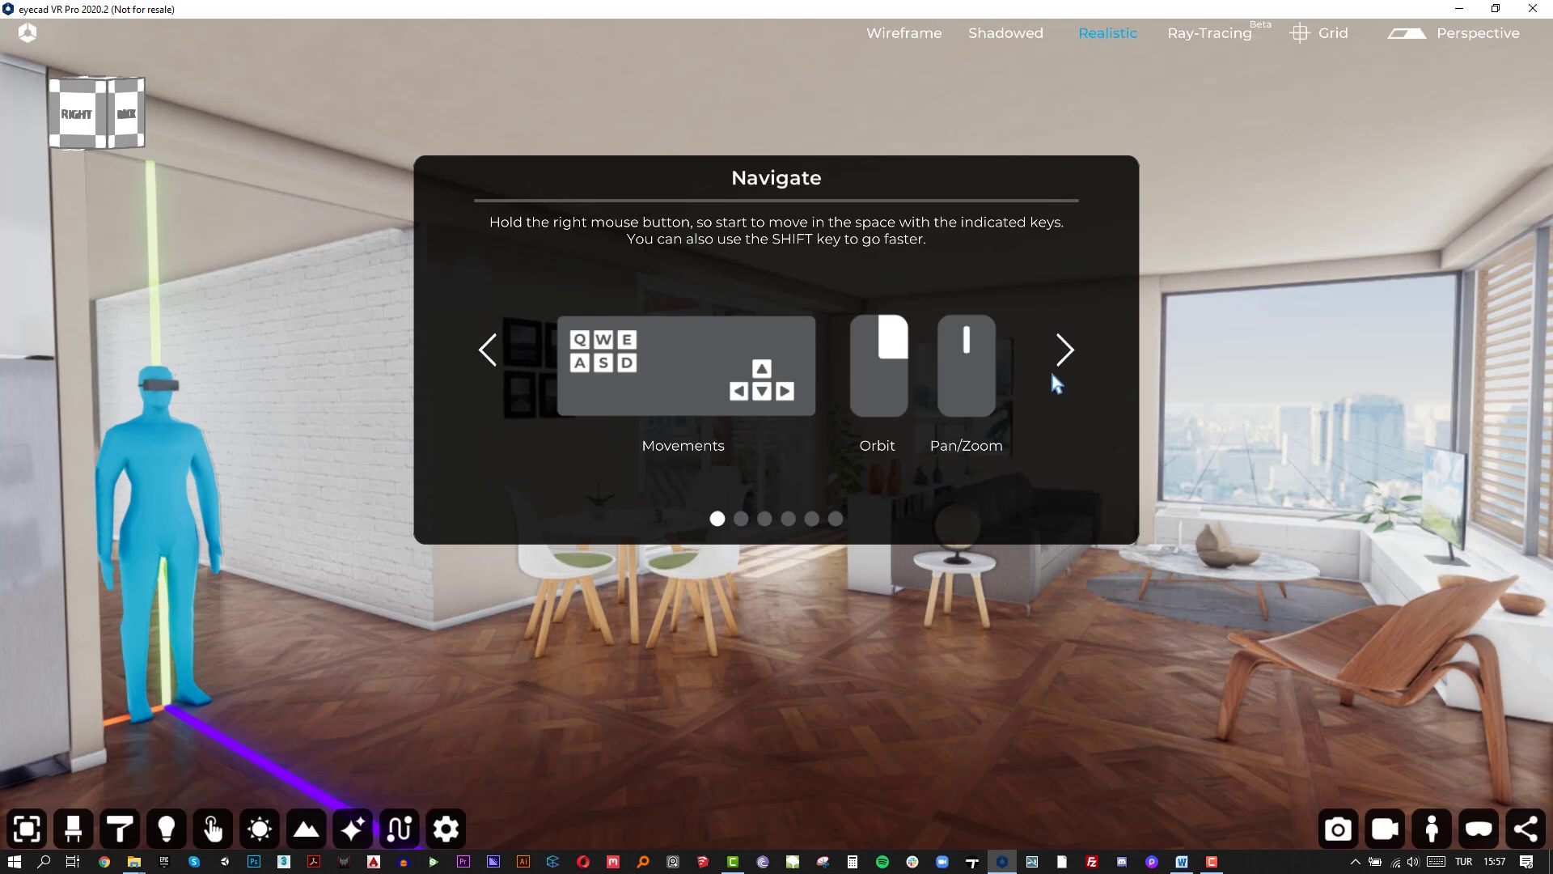
Step: Page through the introductory guide cards on navigating, importing models, making realistic materials, furnishing spaces and interactions
click(1062, 364)
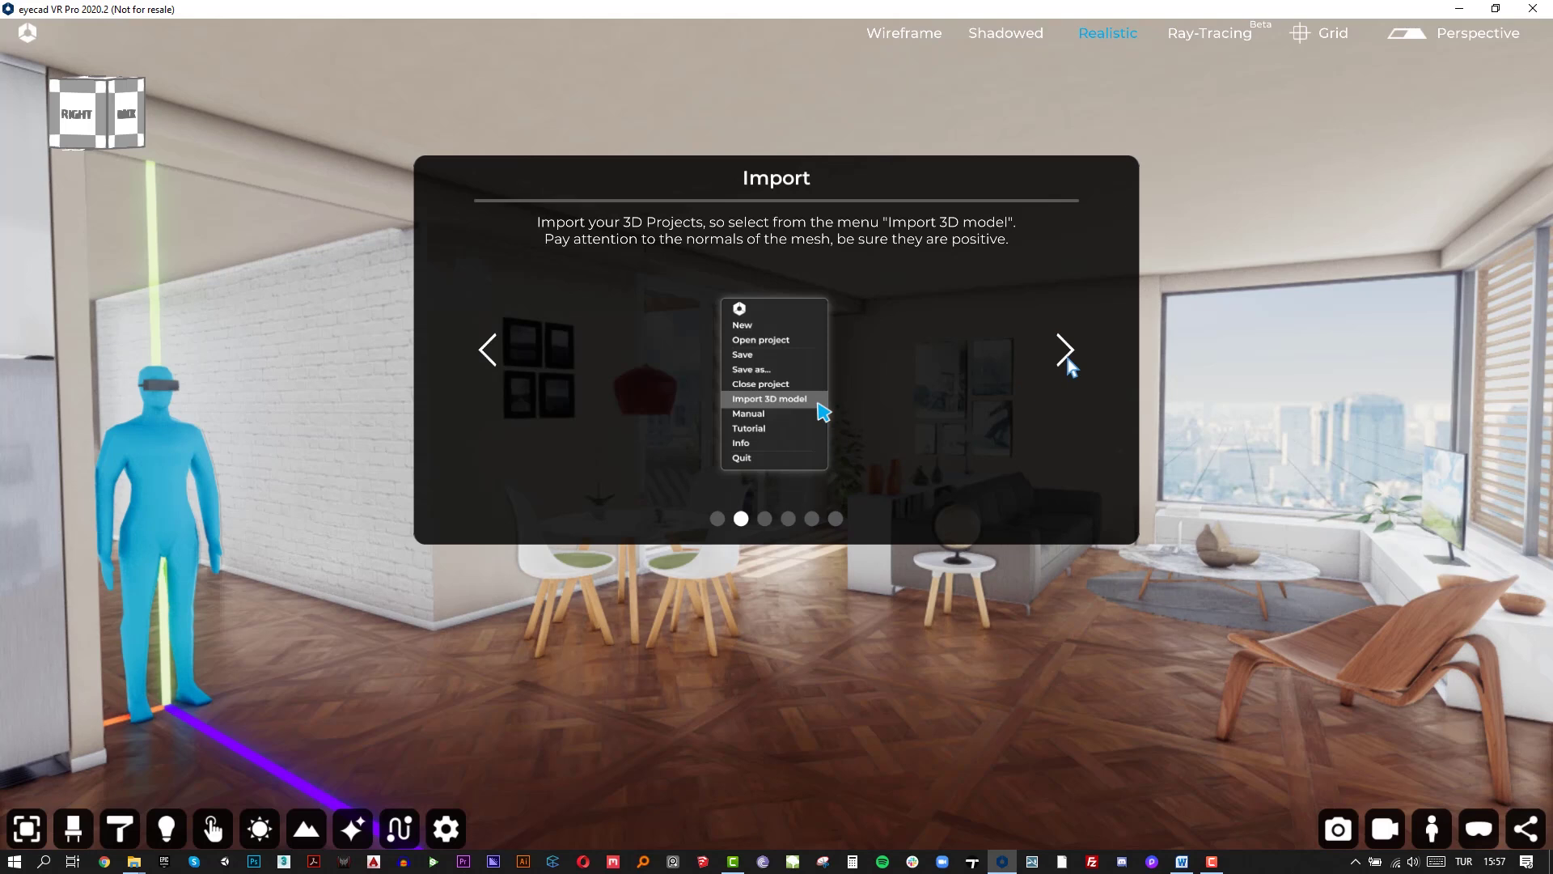
click(1066, 360)
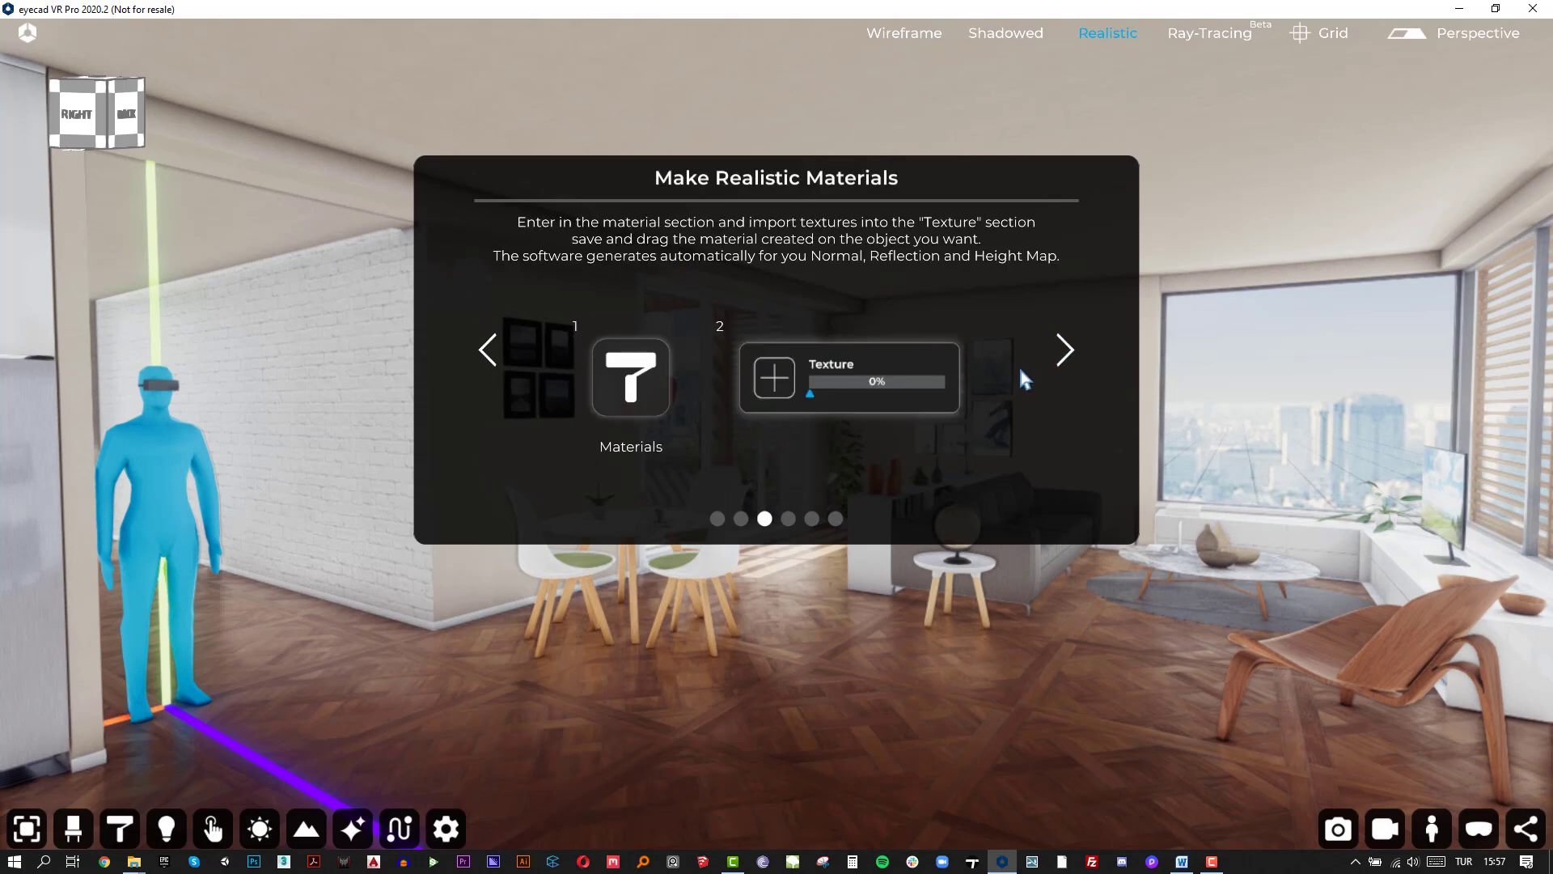
click(1062, 349)
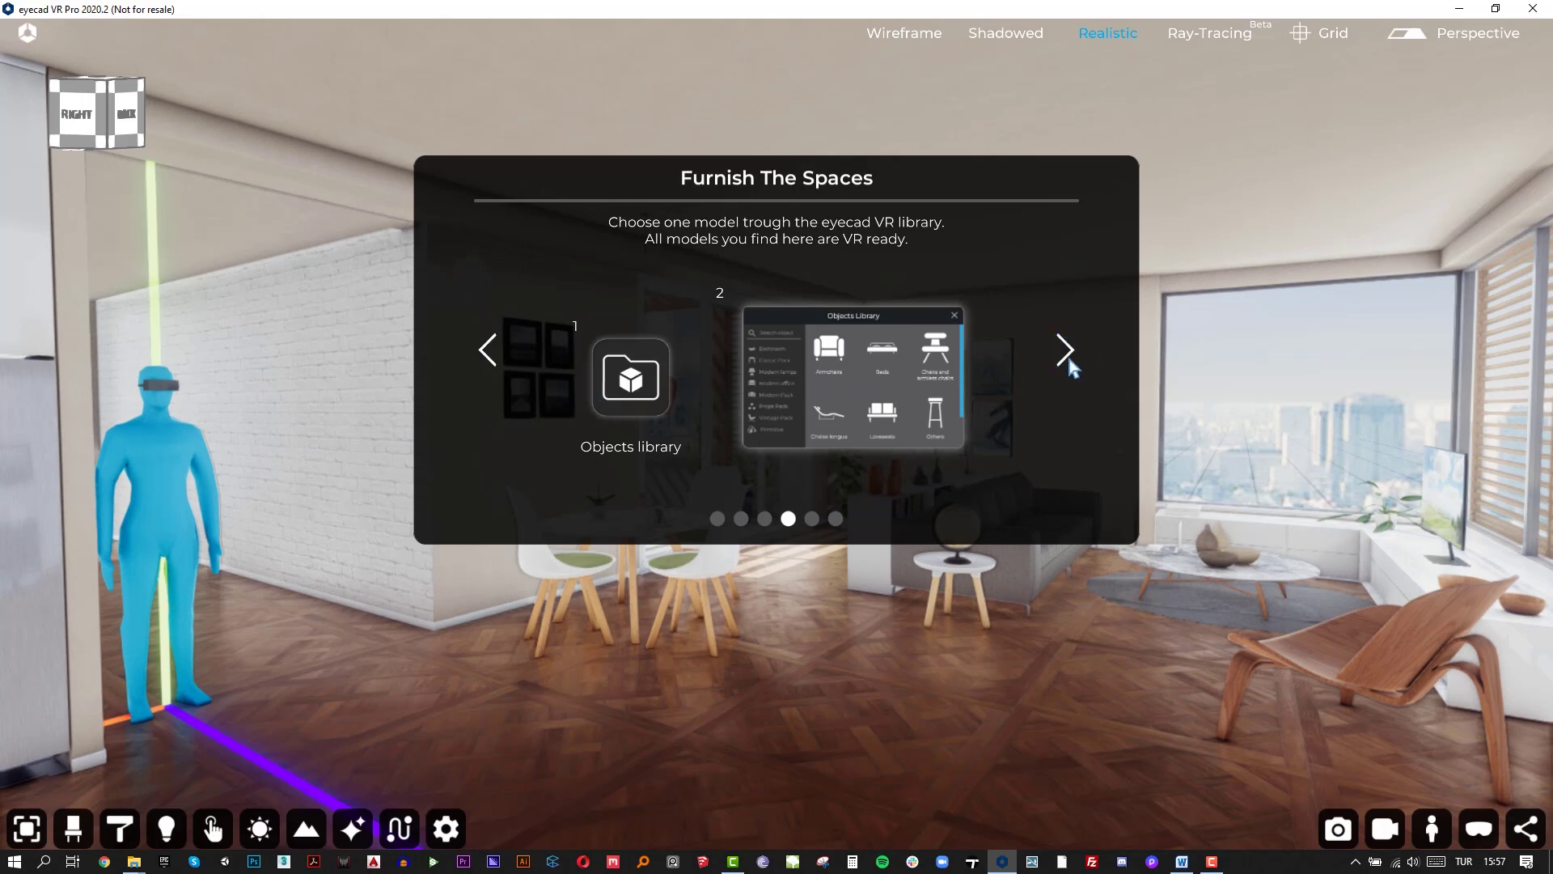
click(1067, 356)
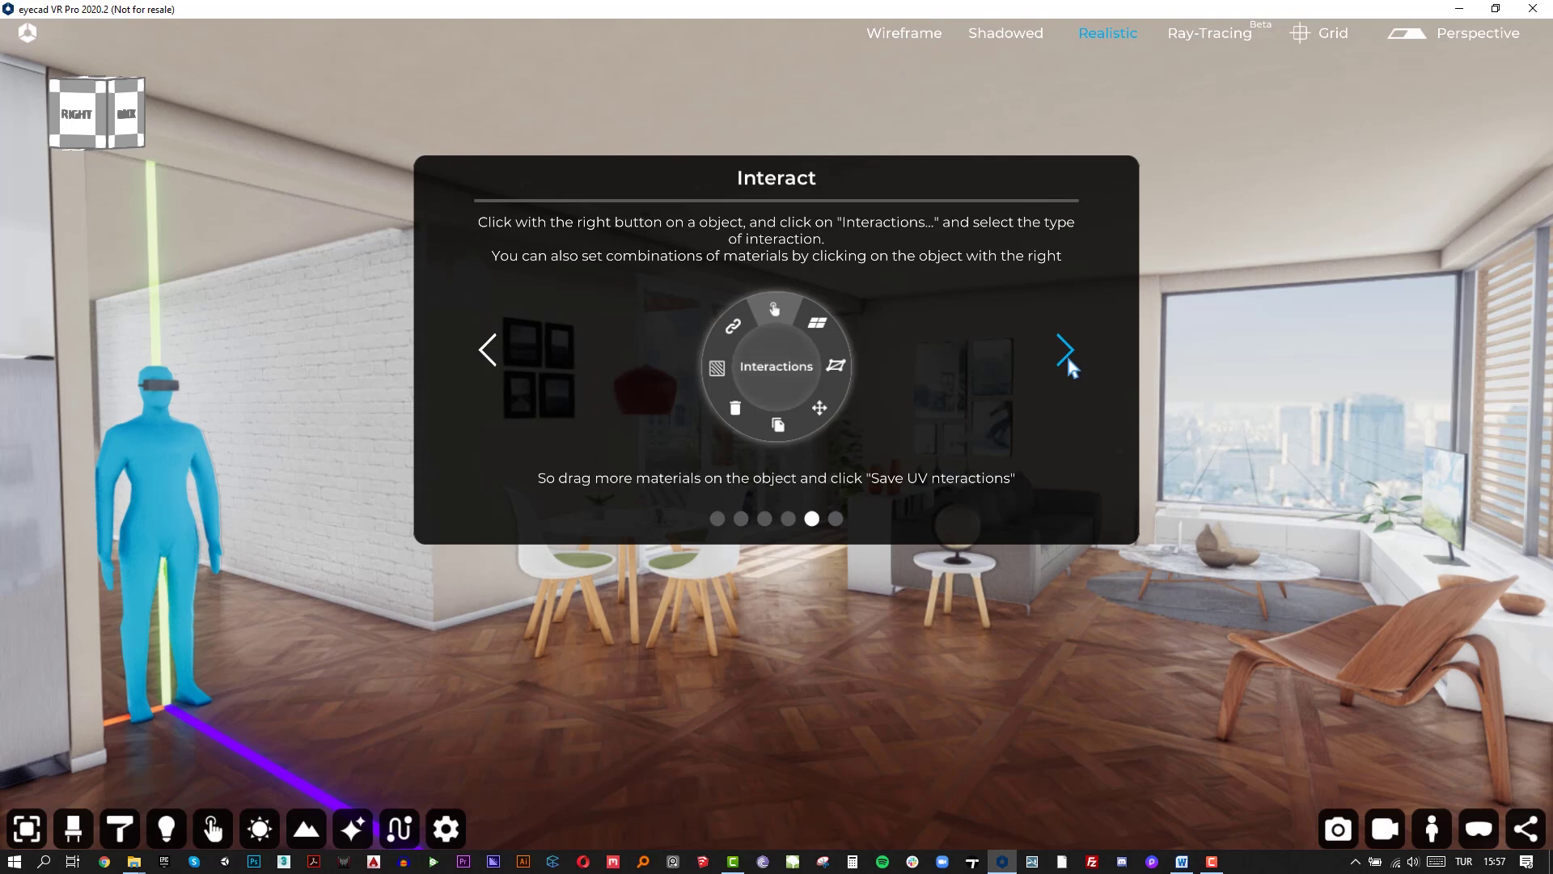
click(1066, 353)
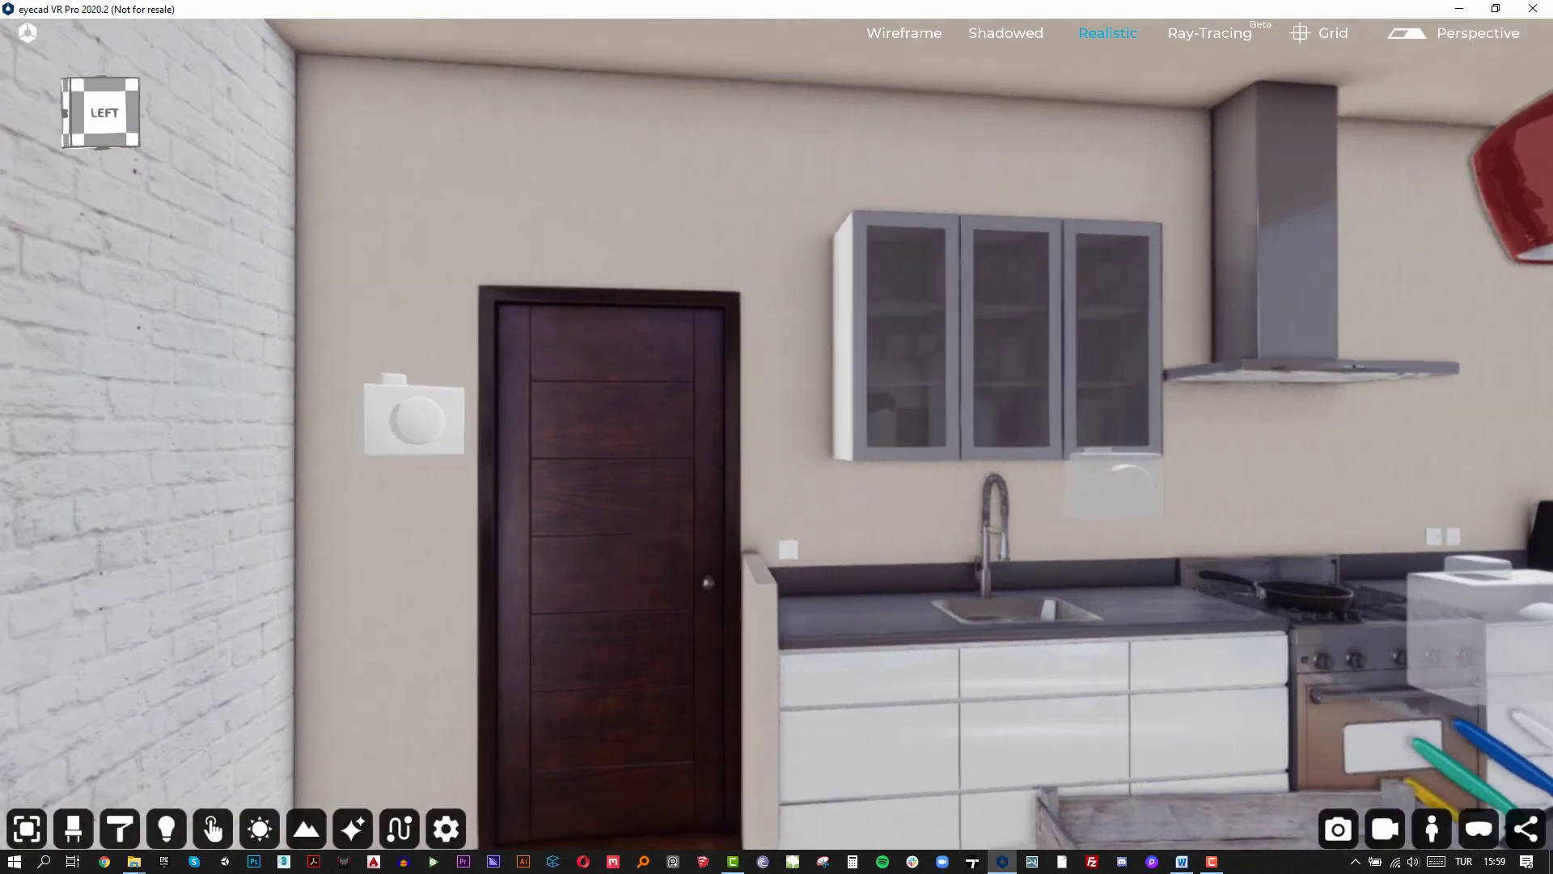
right_drag(301, 260, 1165, 260)
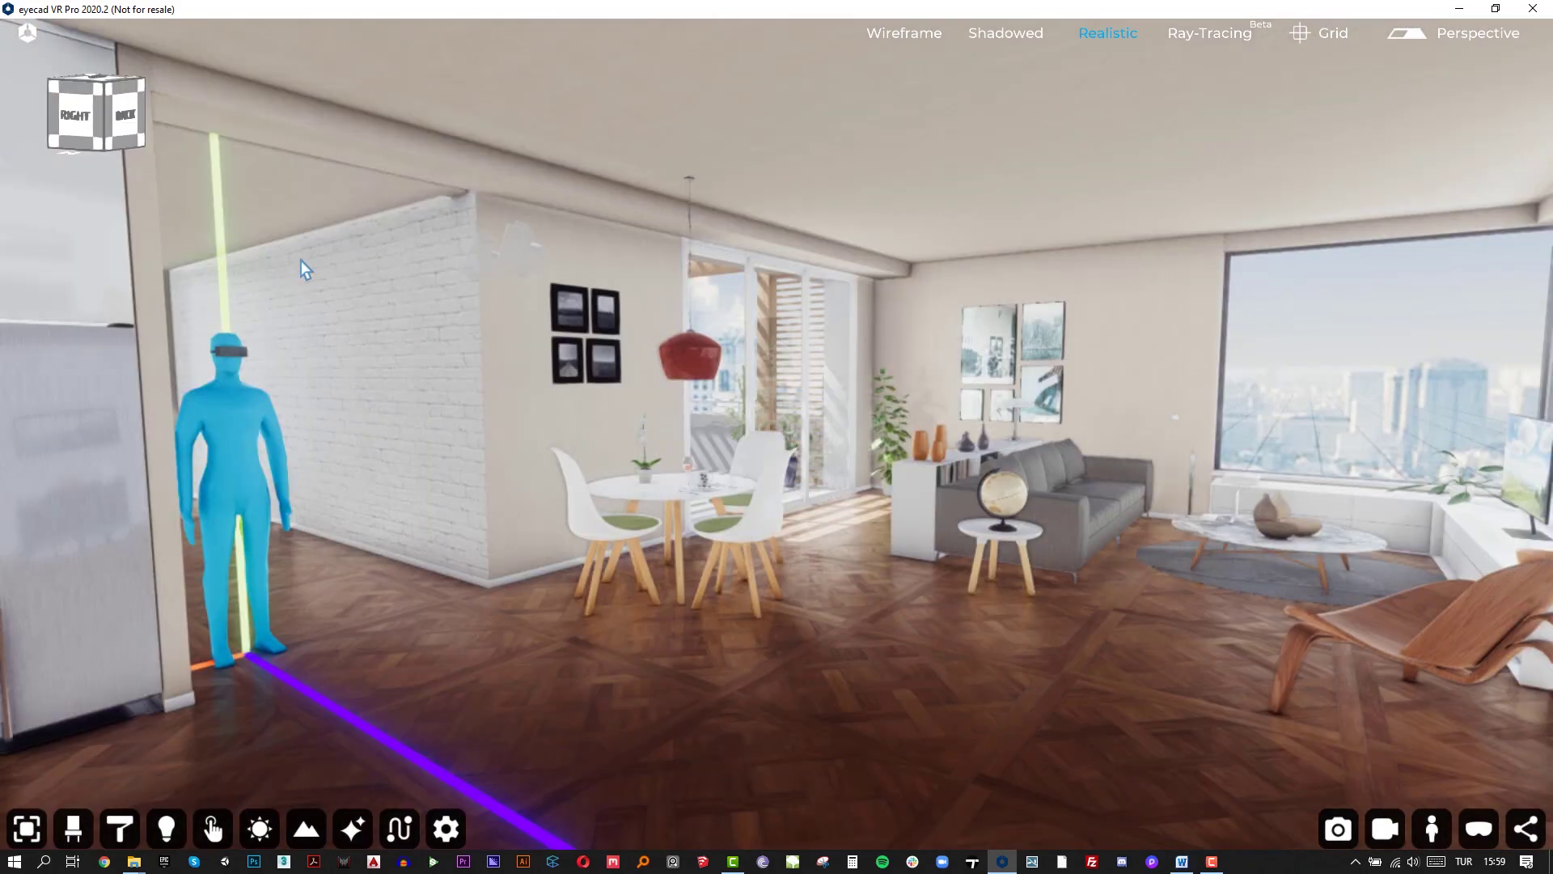
click(26, 36)
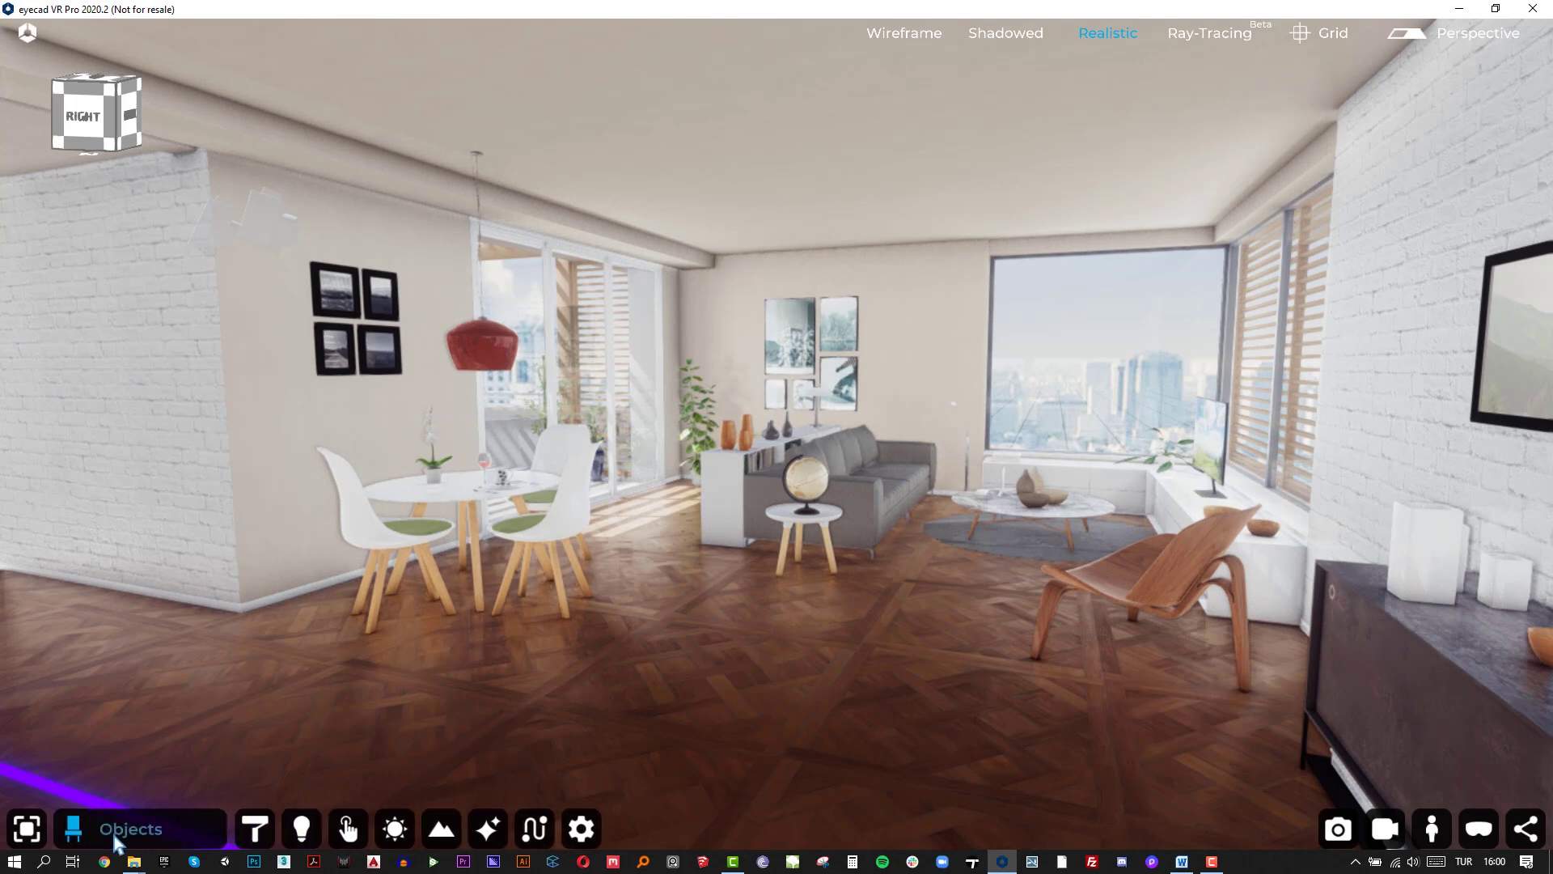
Step: Open the Objects library and show the chair models of the Normal Quality Vintage Pack
click(117, 841)
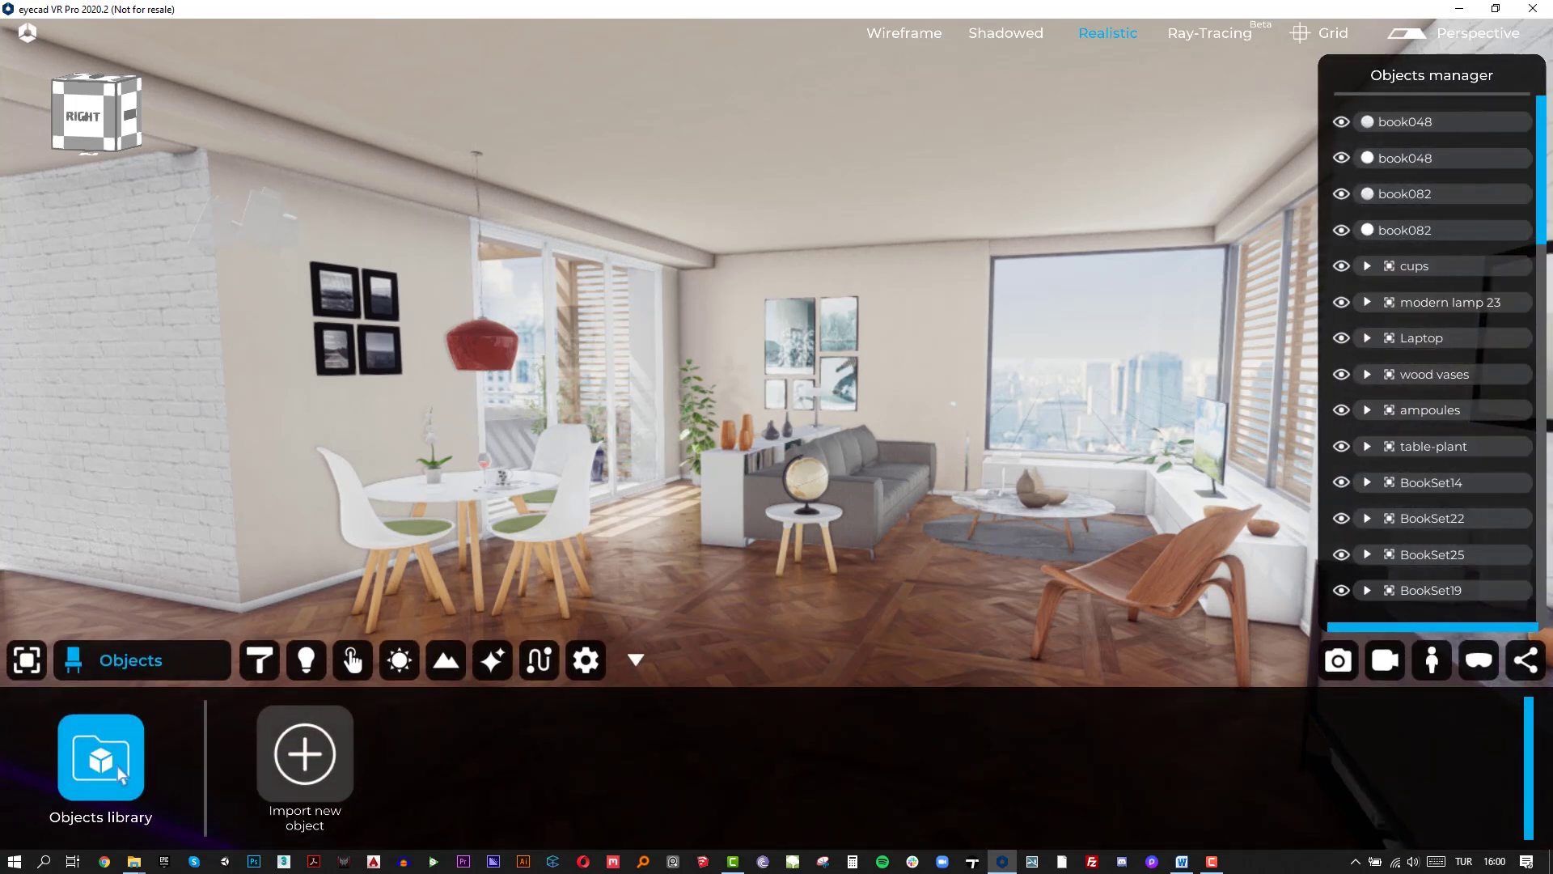
click(119, 770)
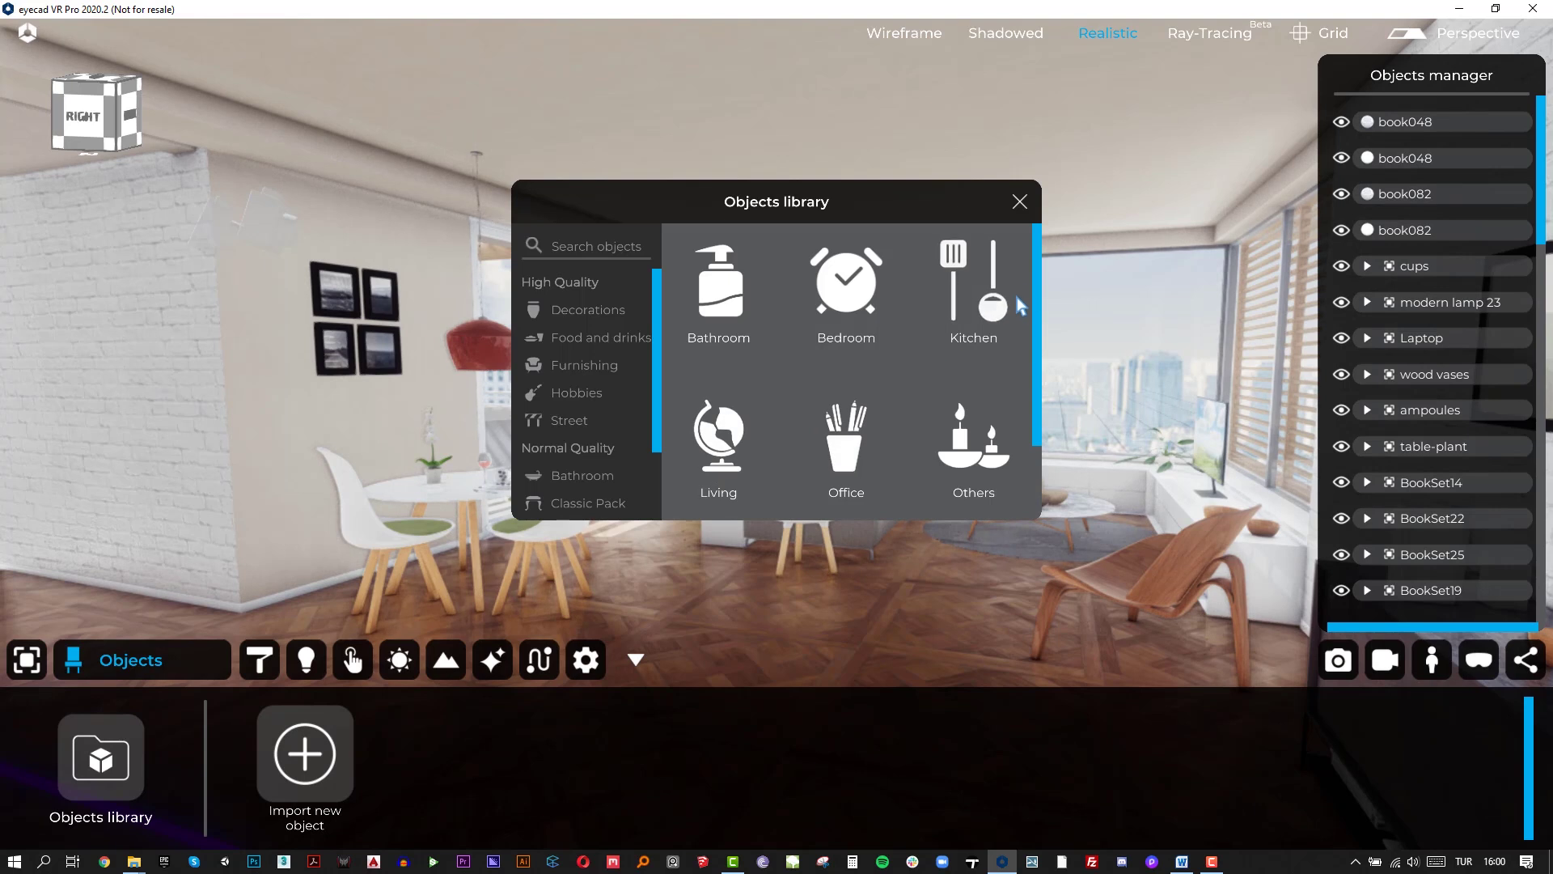
scroll(1037, 284, down, 1)
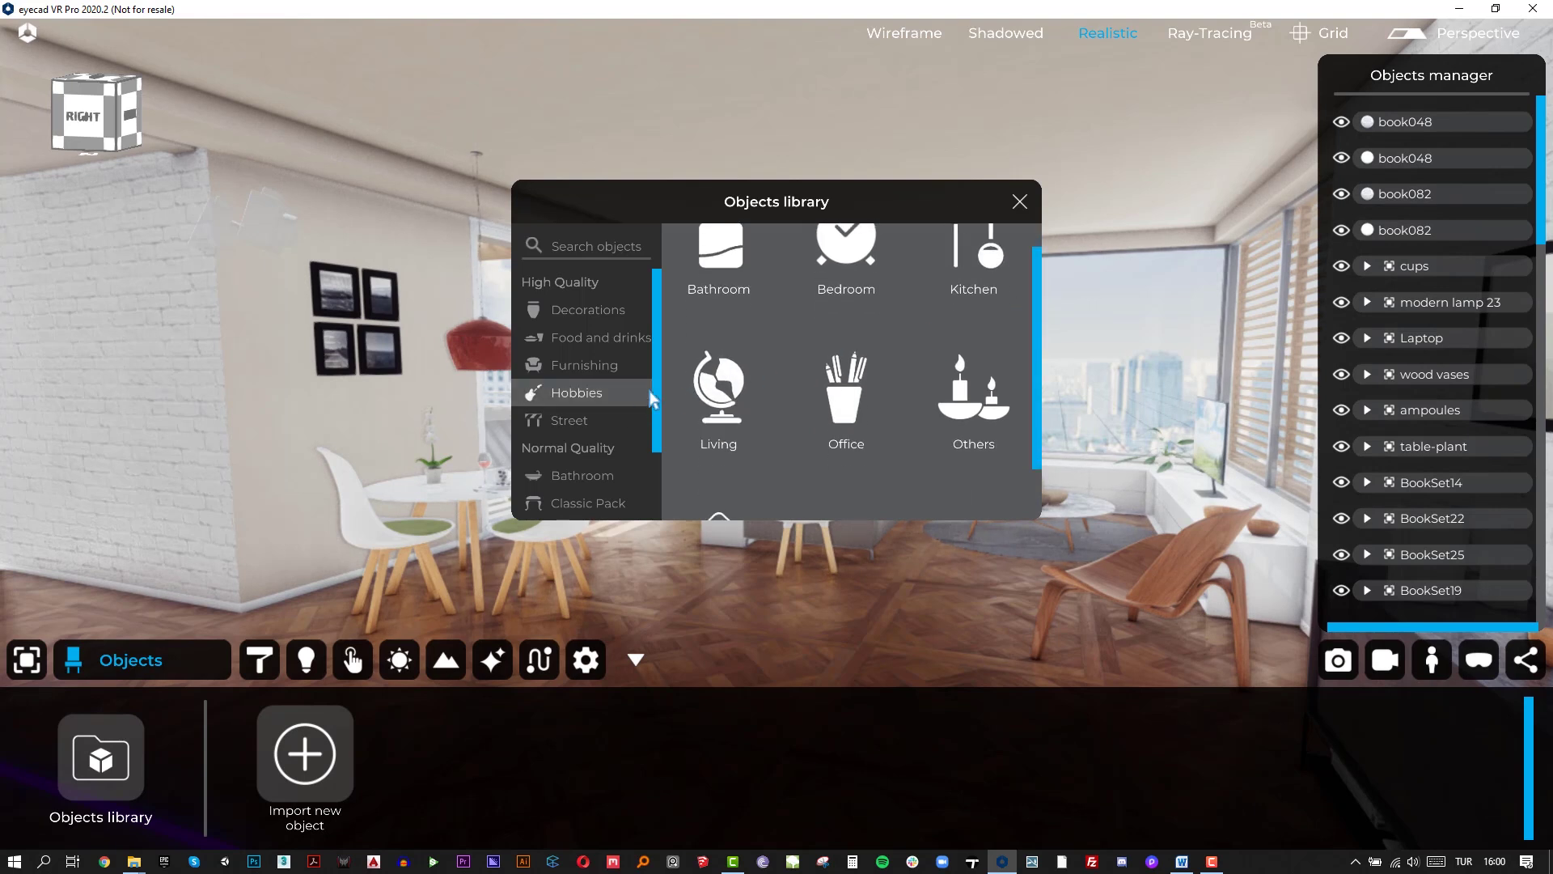
scroll(656, 409, down, 4)
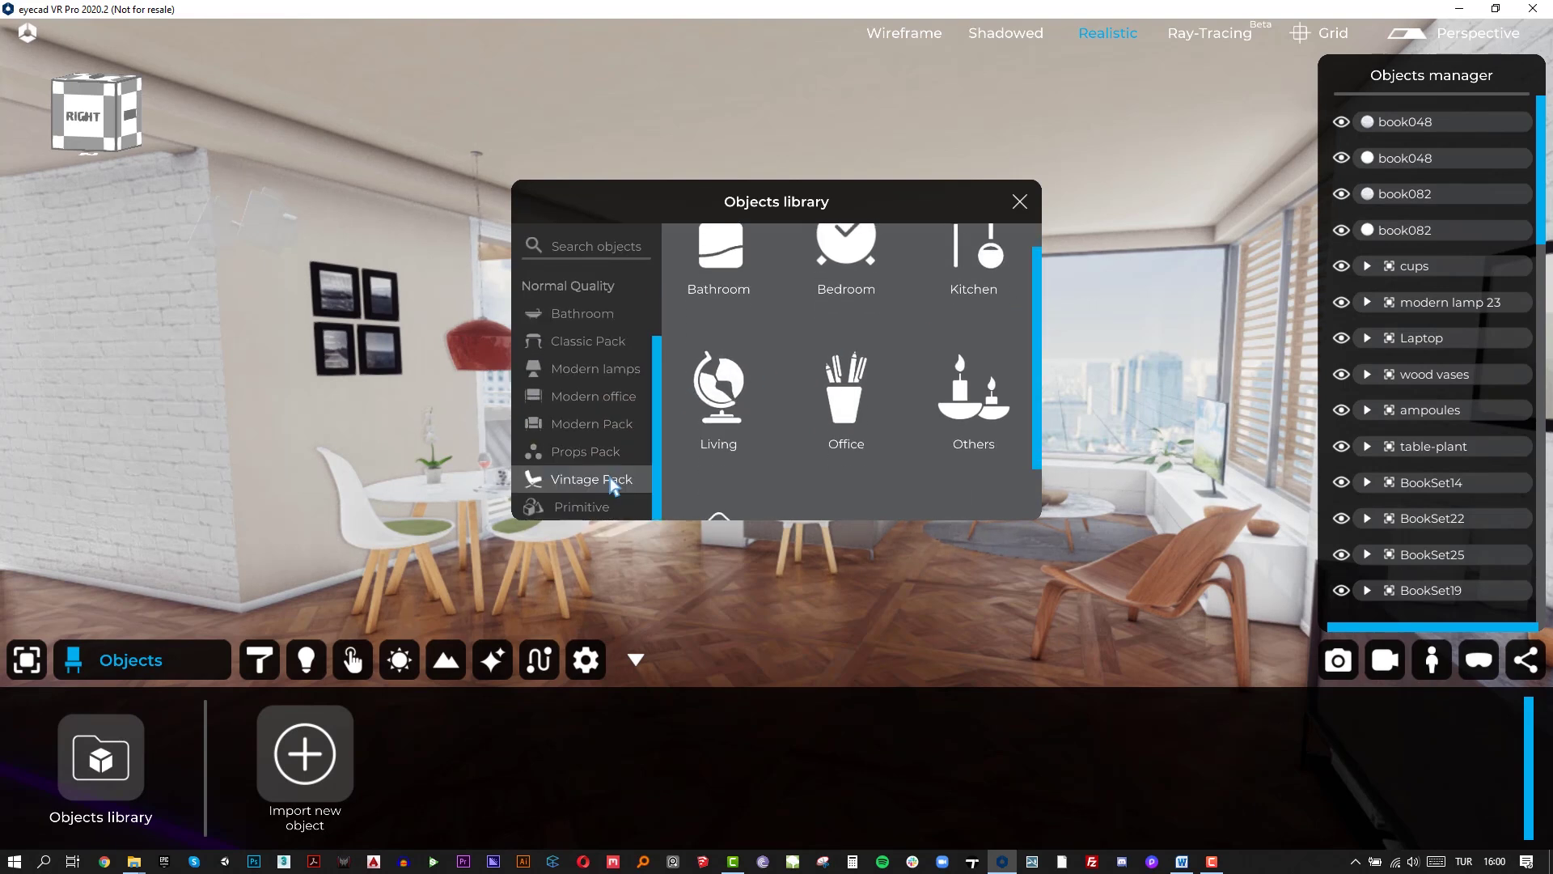
click(613, 482)
click(845, 275)
Step: Browse the chair models and download Chair 29 into the project
scroll(1038, 370, down, 5)
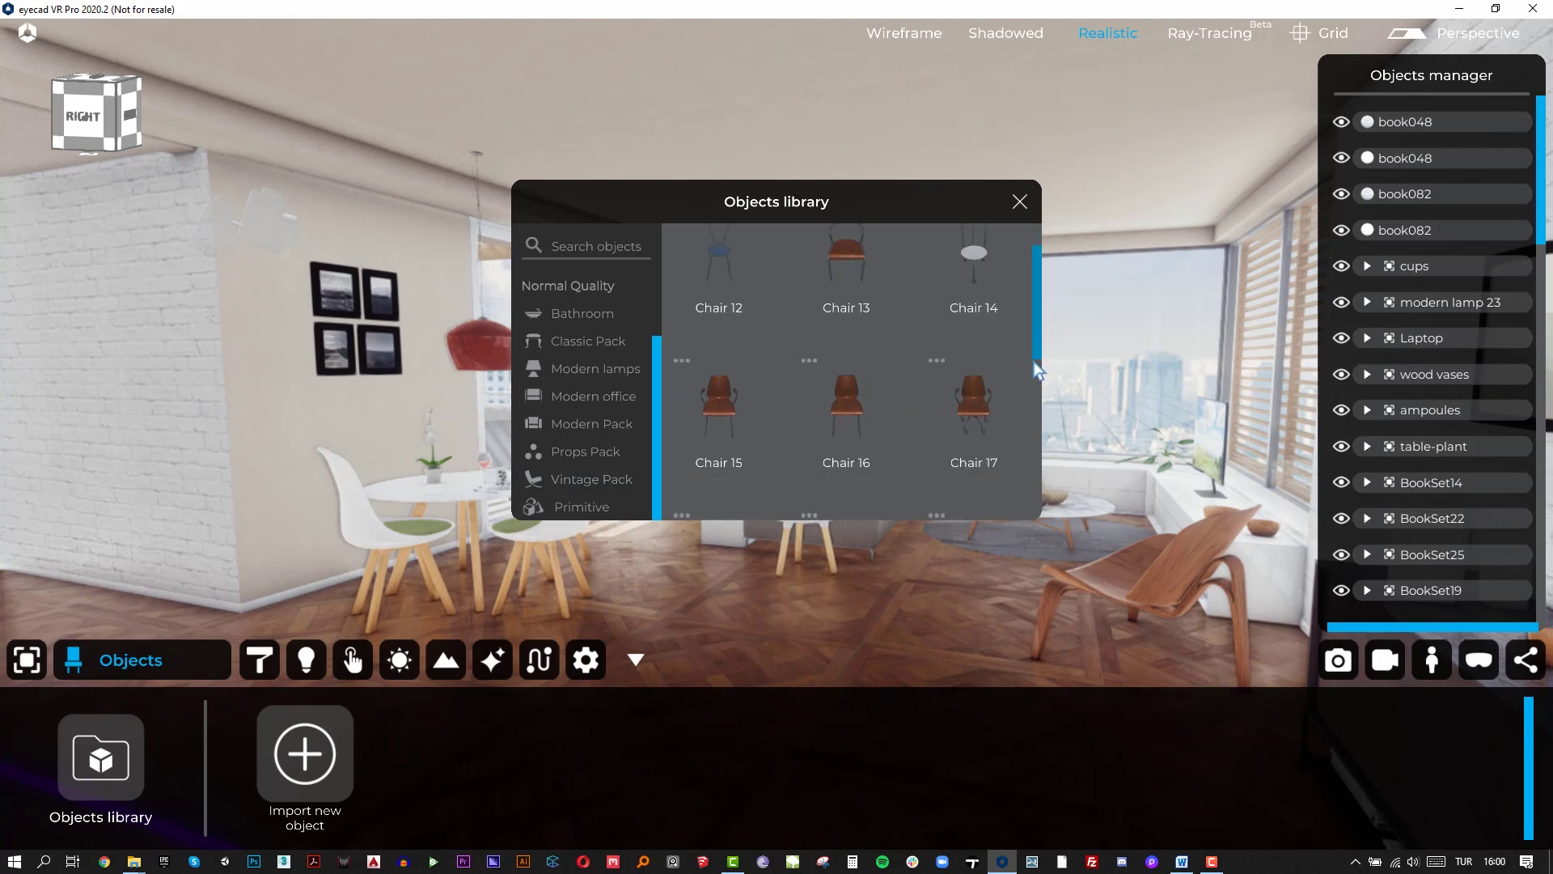
scroll(1038, 369, down, 3)
scroll(1036, 348, up, 5)
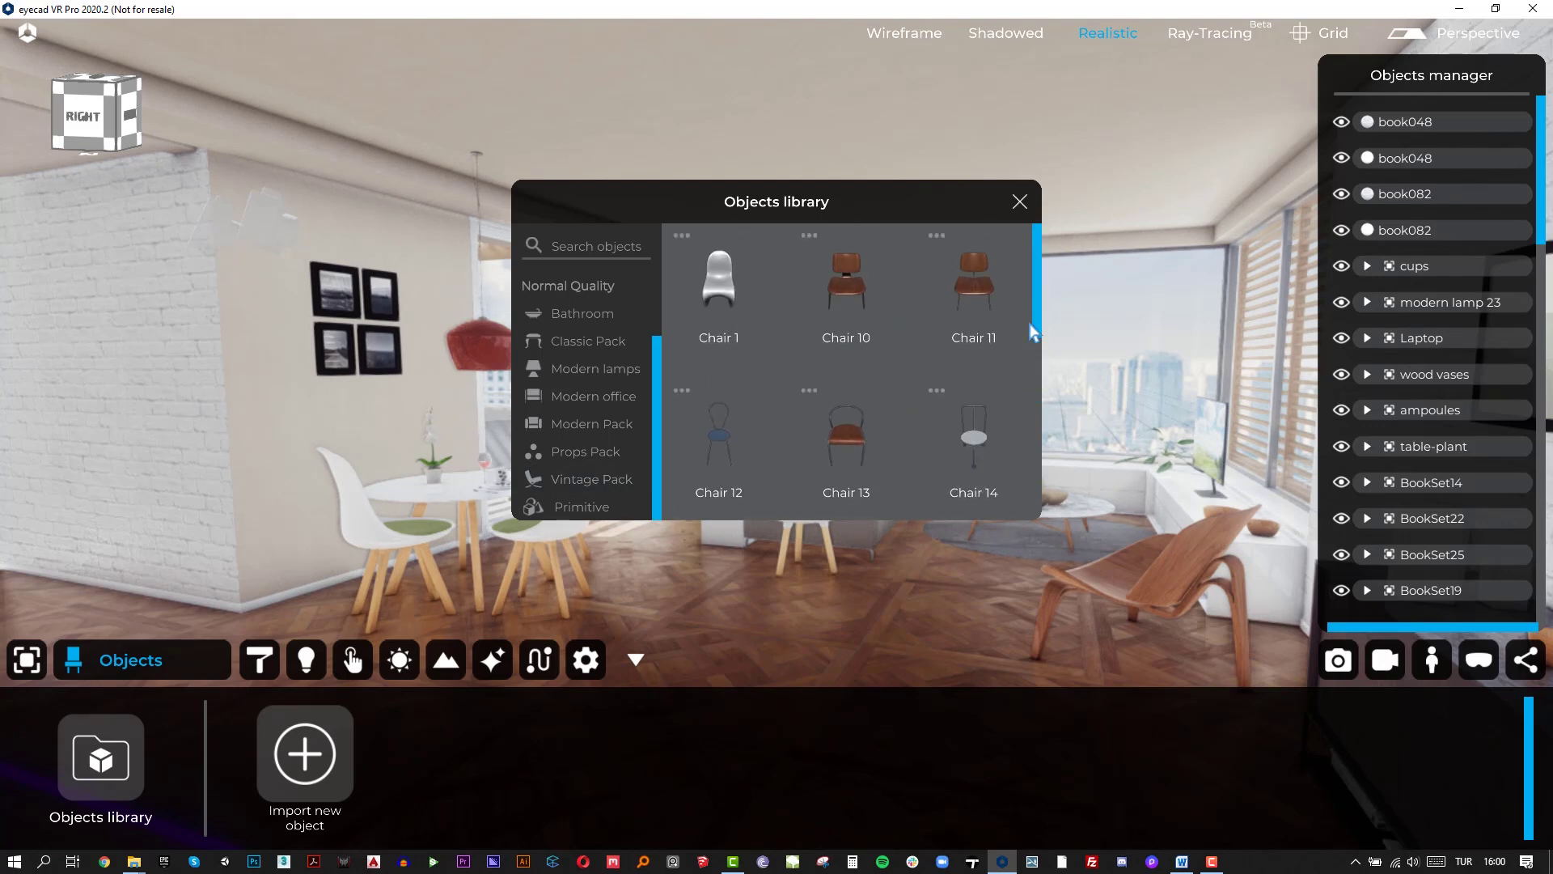
drag(1035, 315, 1020, 458)
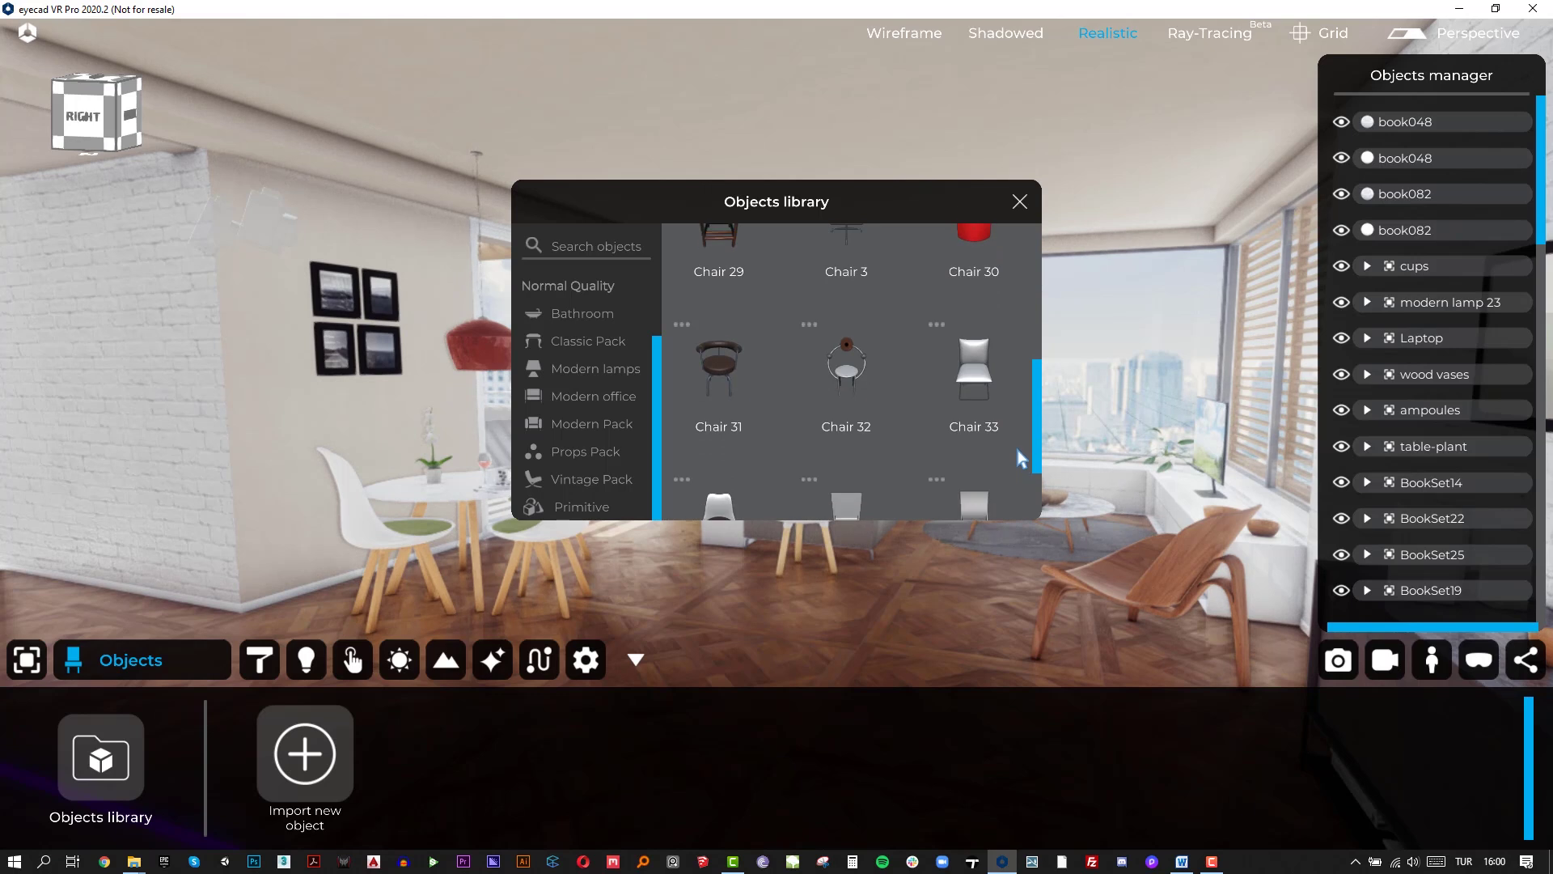
scroll(1021, 458, up, 1)
scroll(1016, 453, down, 2)
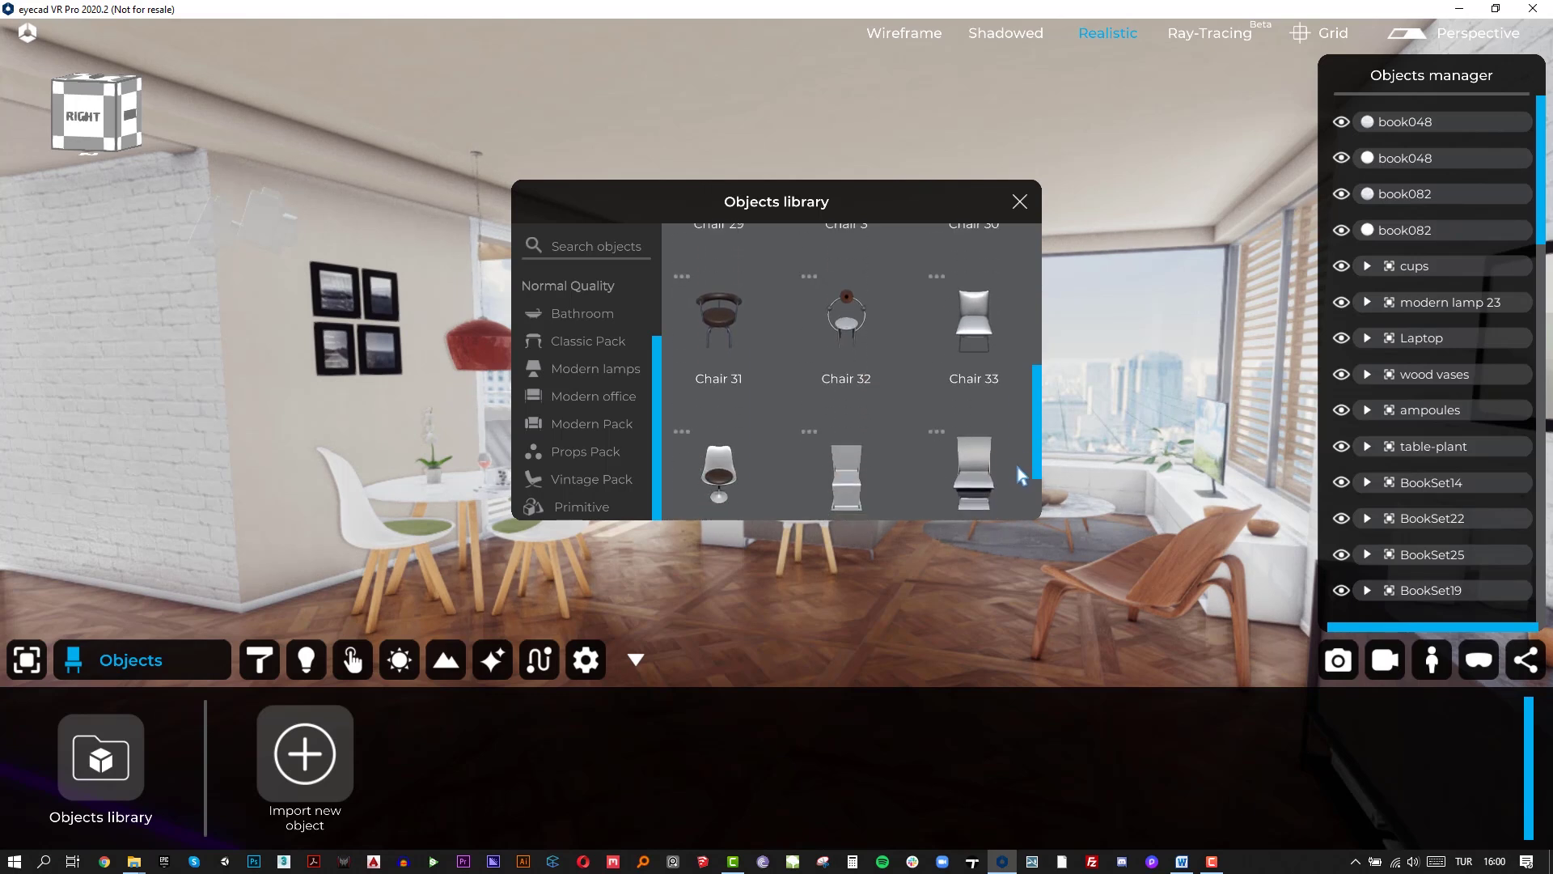
scroll(1016, 461, up, 4)
click(686, 362)
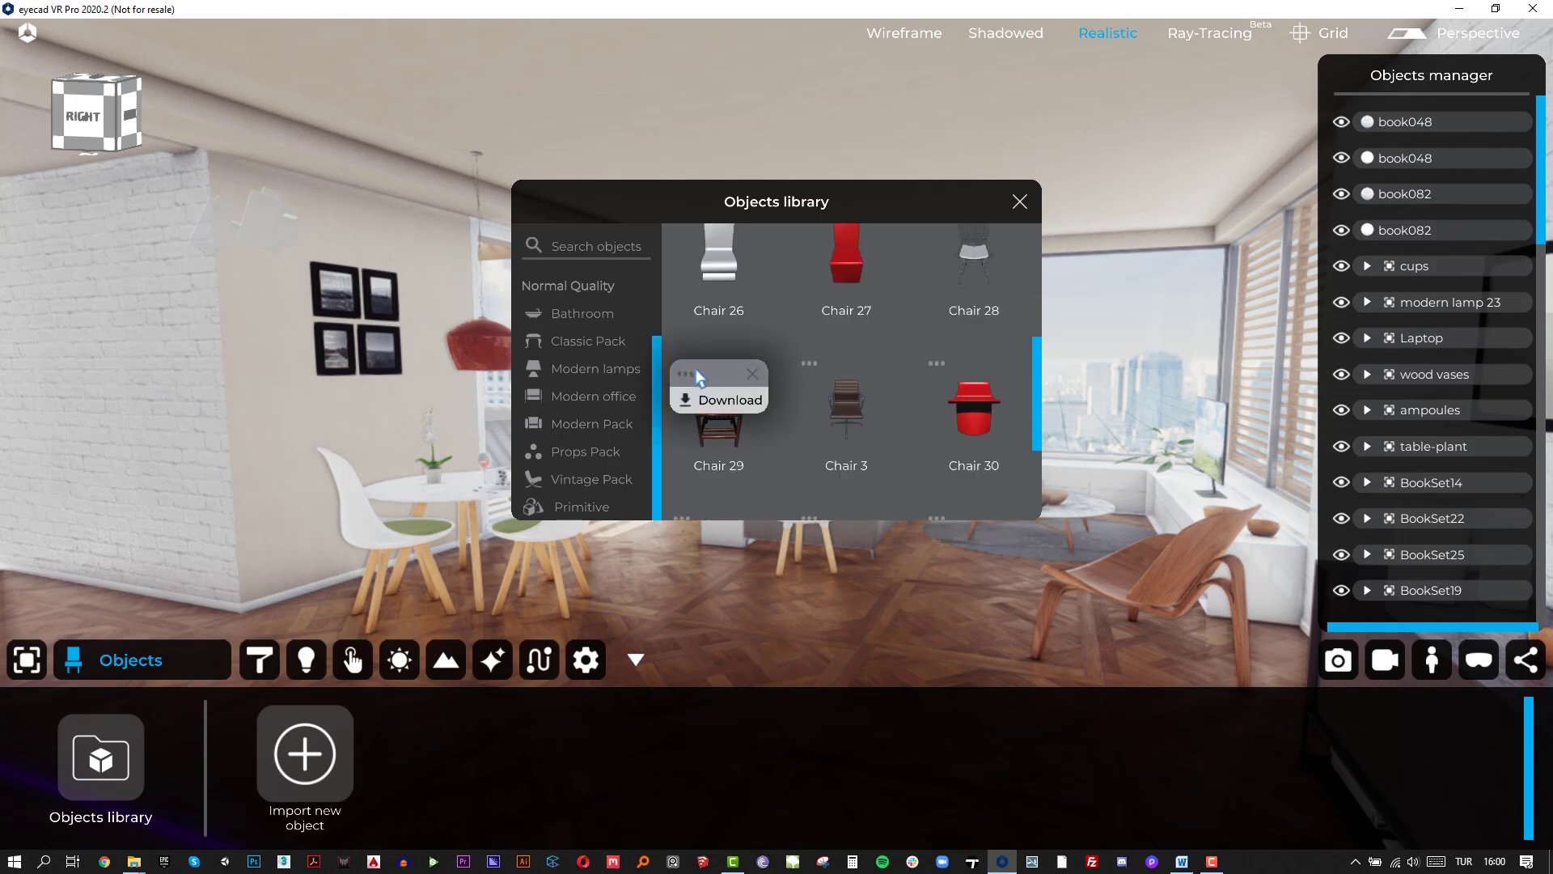
click(725, 400)
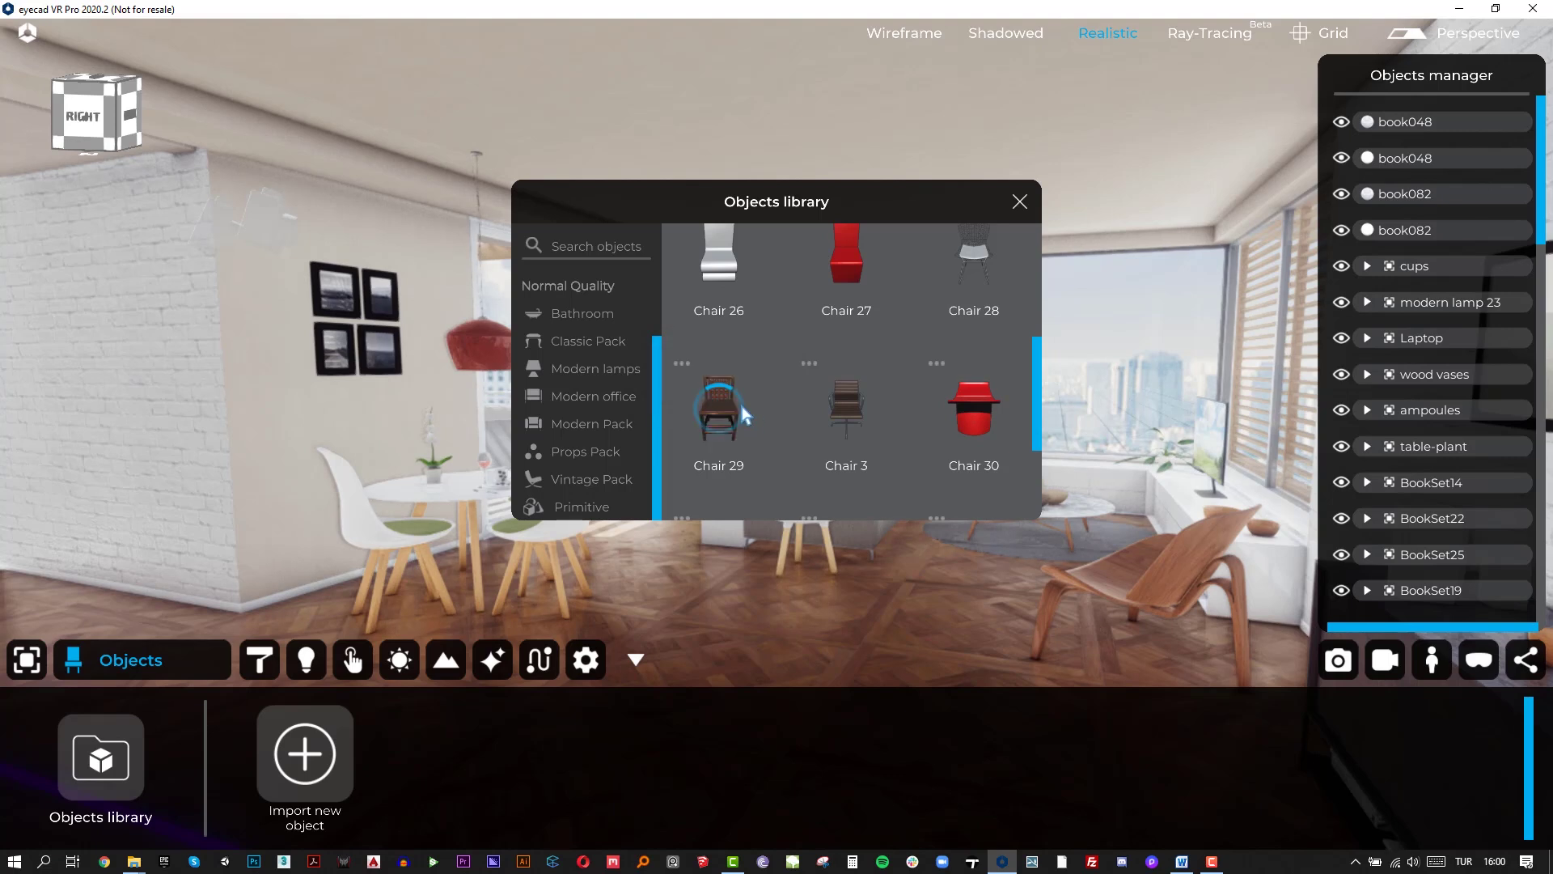
Step: Place two copies of Chair 29 on the wooden floor, close the library and rotate the front chair
drag(431, 769, 857, 639)
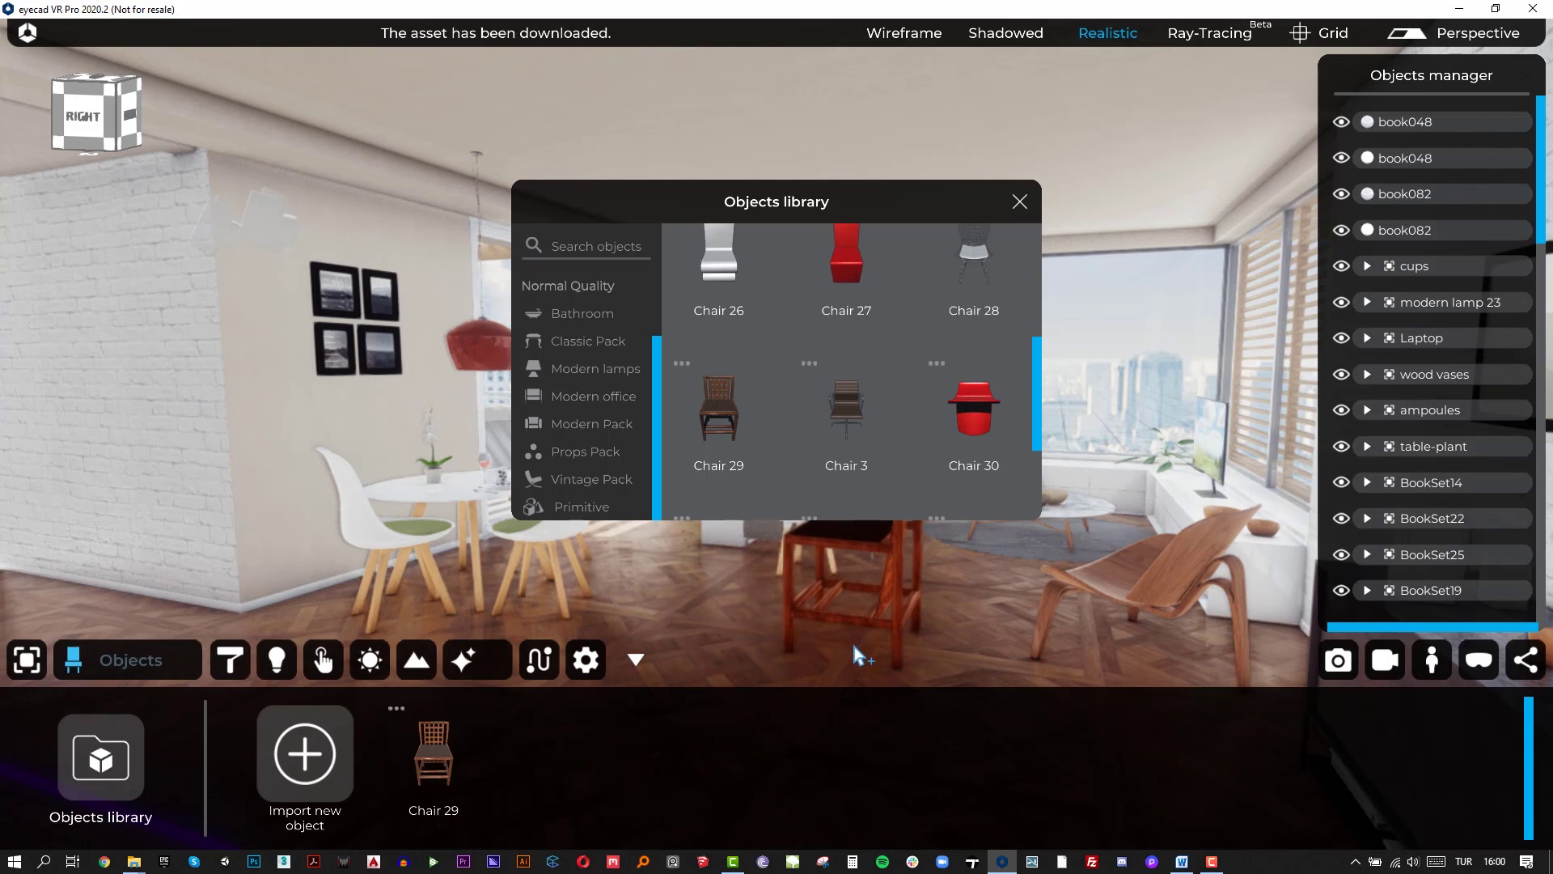
click(1019, 201)
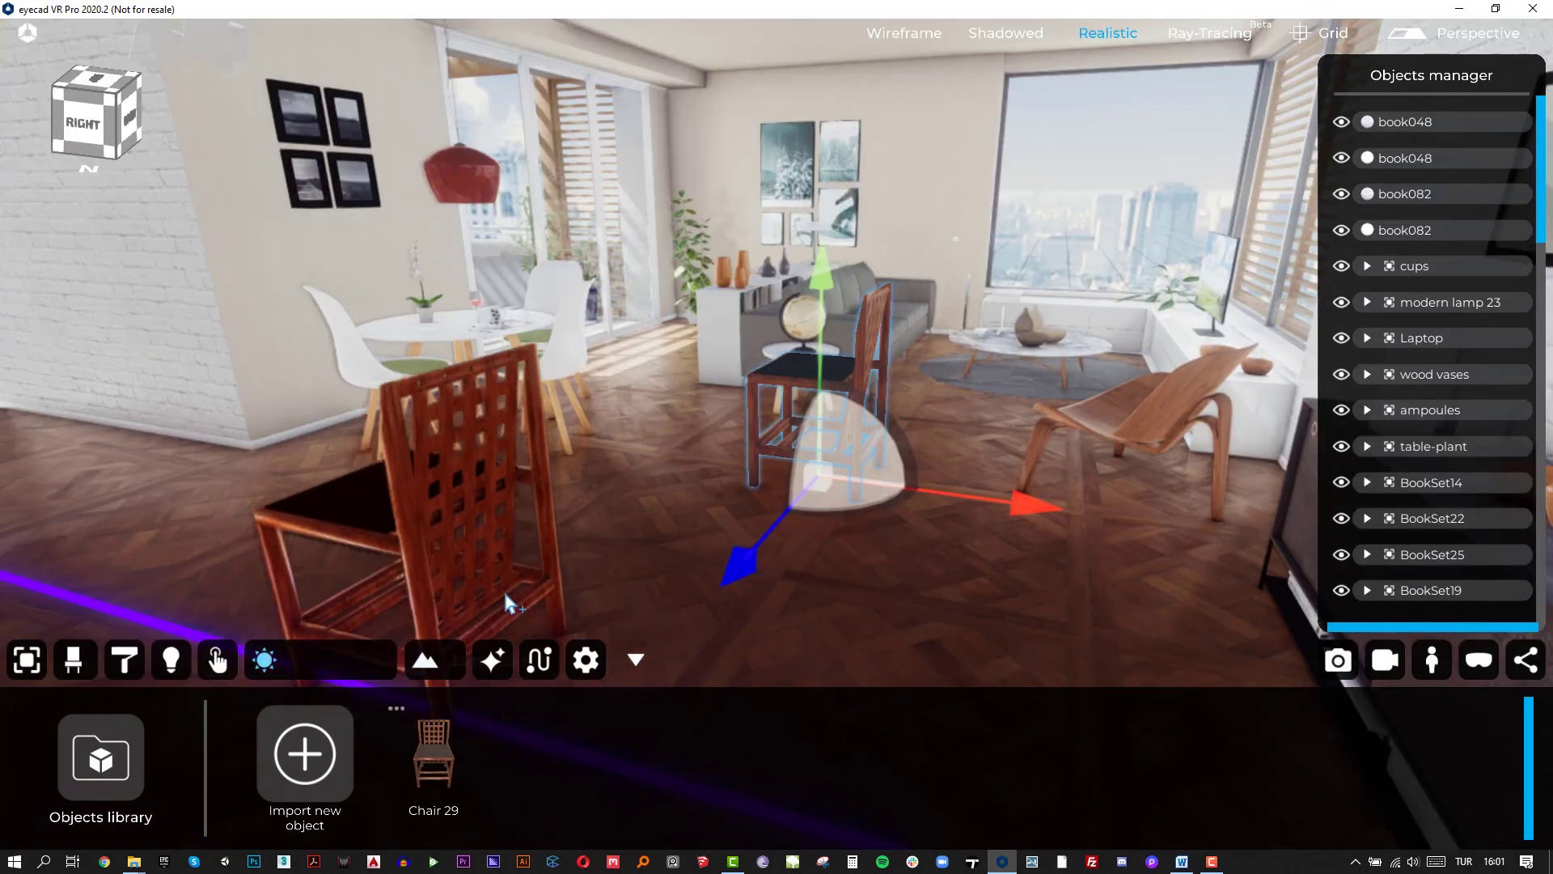
drag(505, 594, 490, 627)
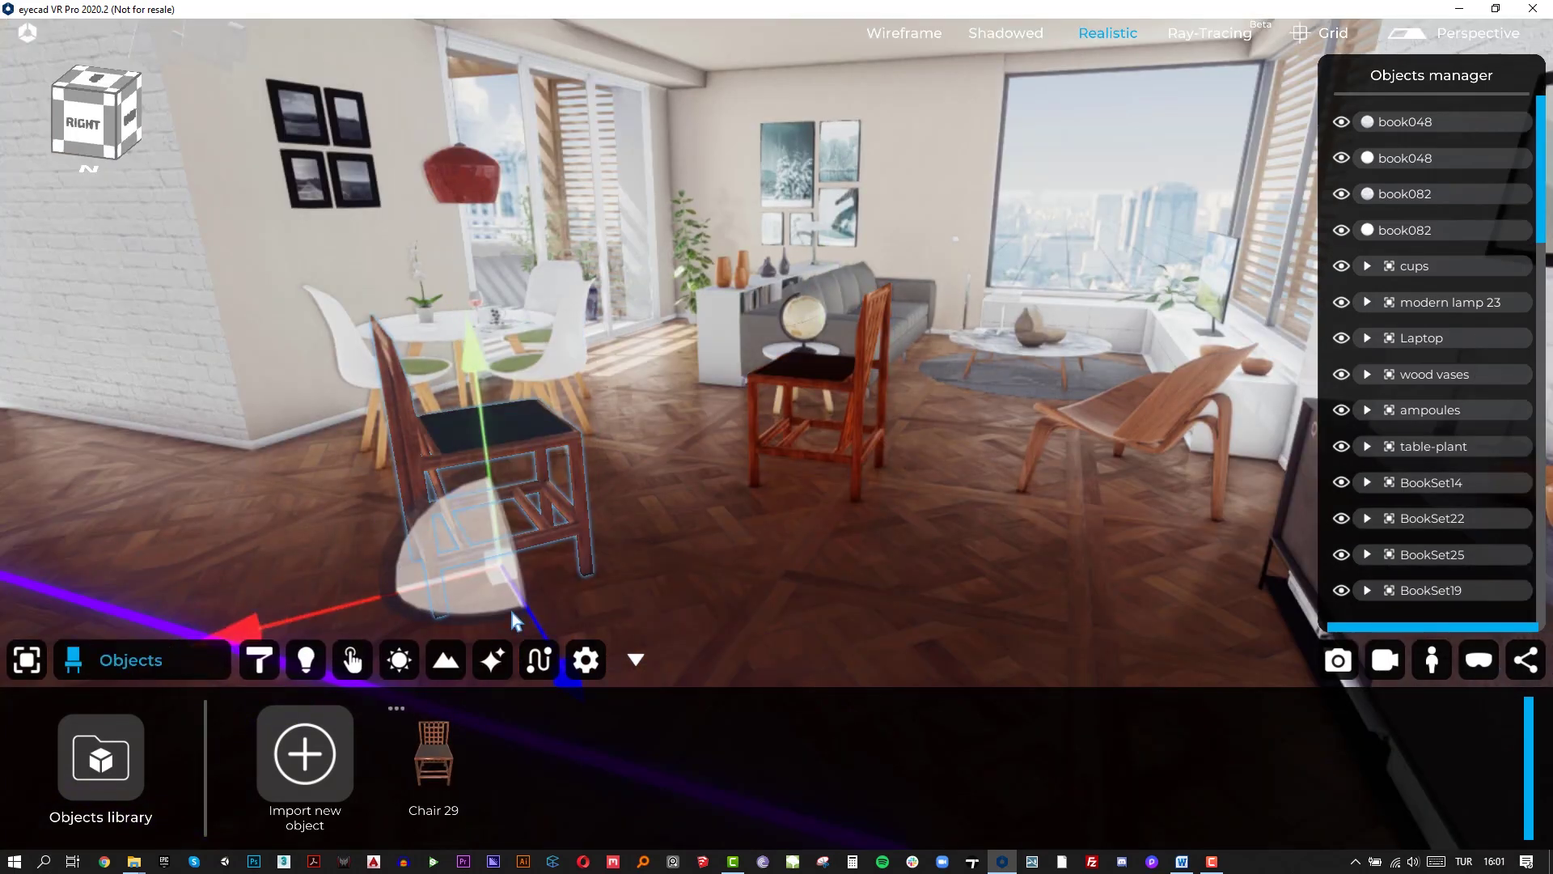
drag(408, 600, 202, 588)
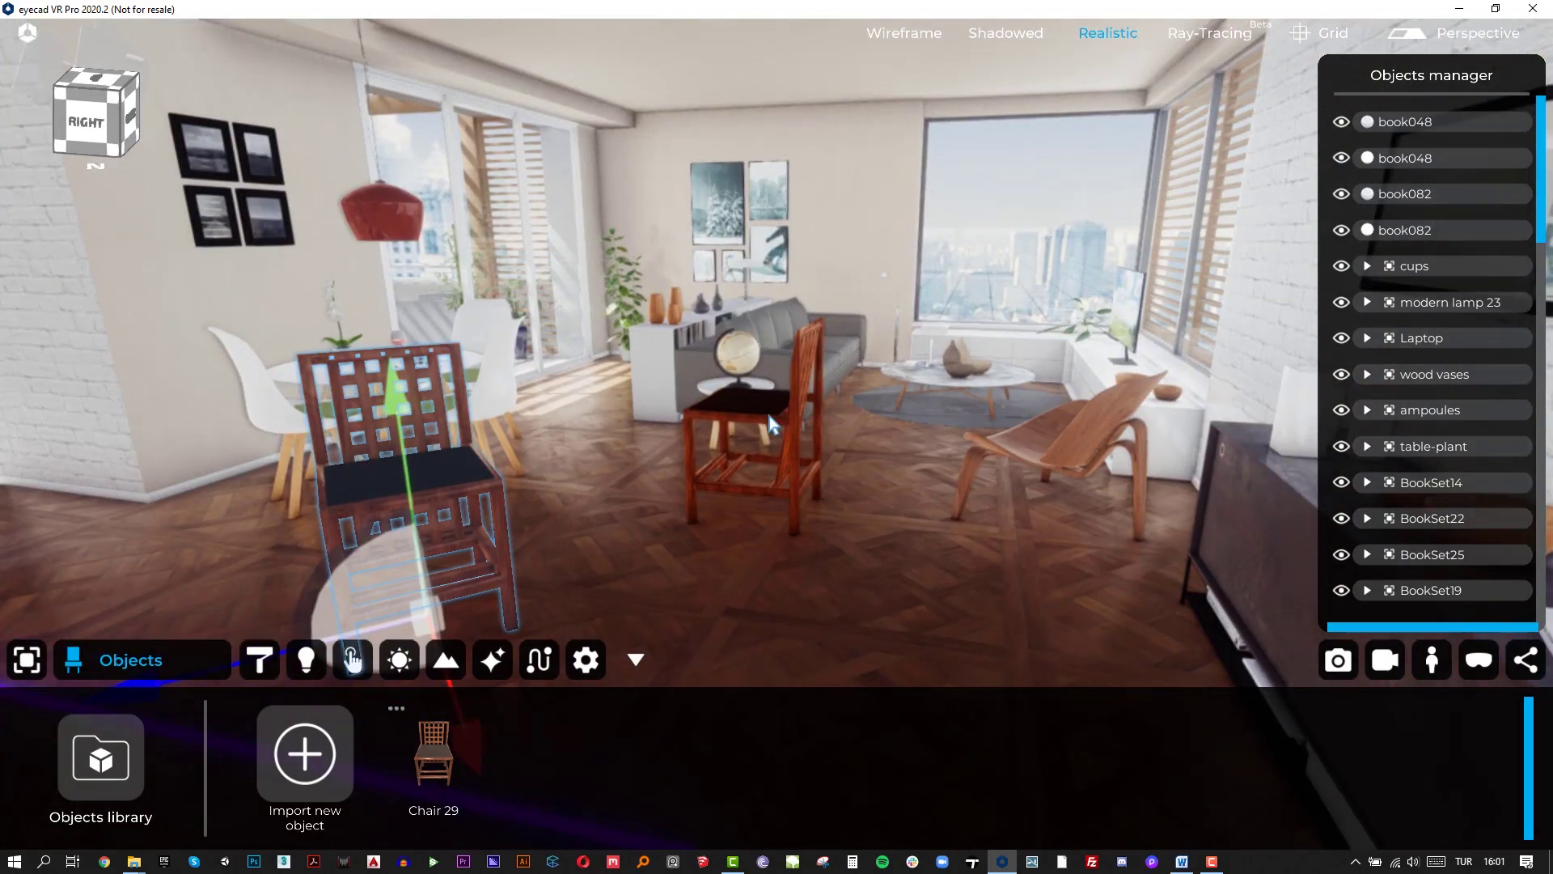
Step: Delete both placed copies of Chair 29 from the room
click(770, 423)
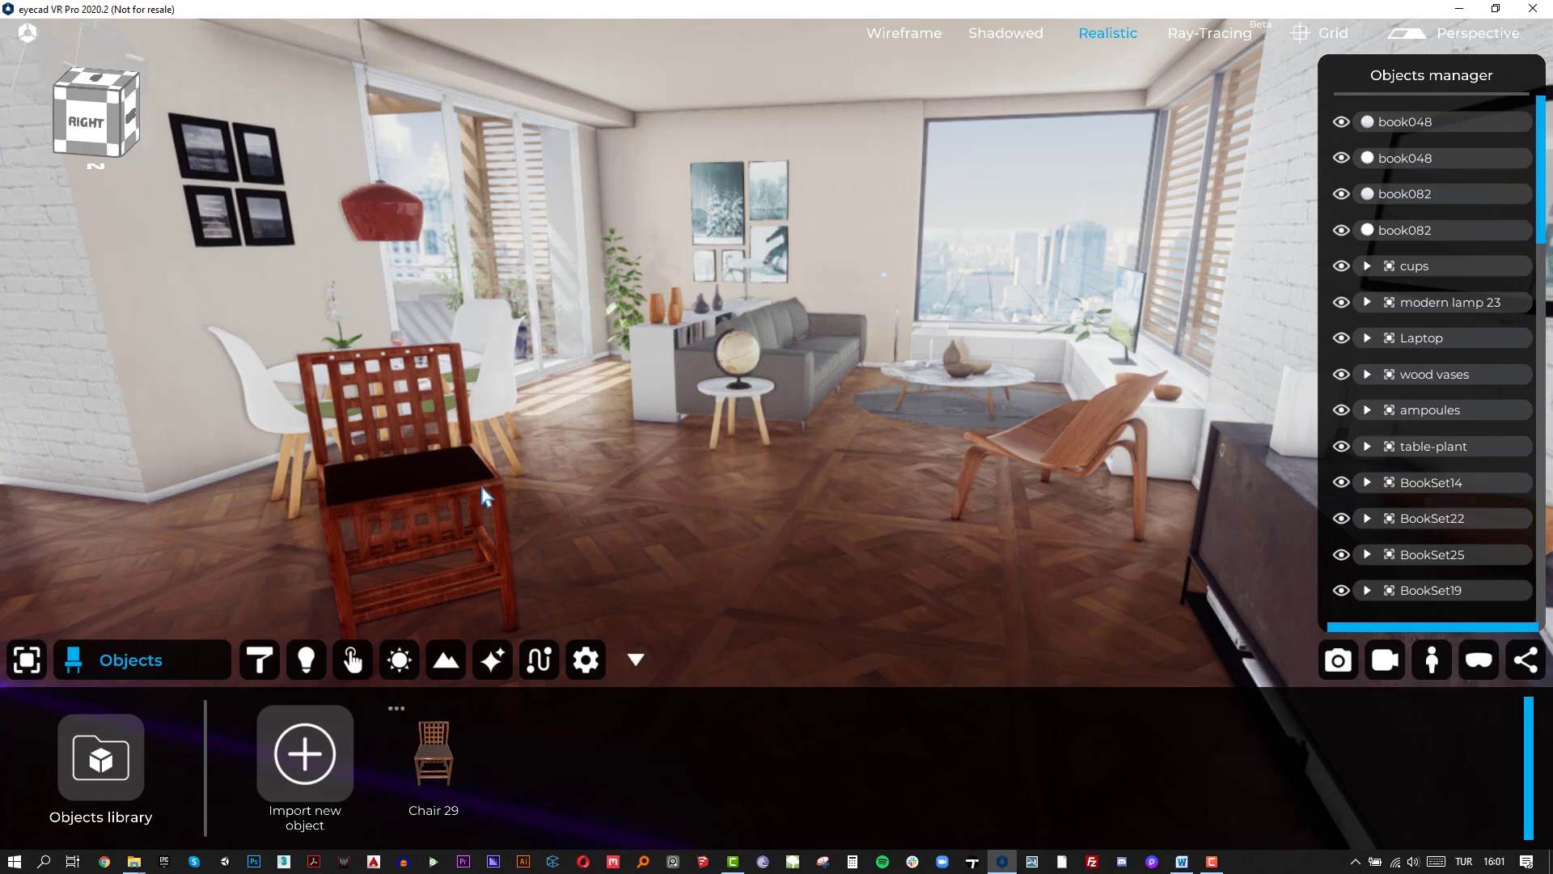
click(461, 469)
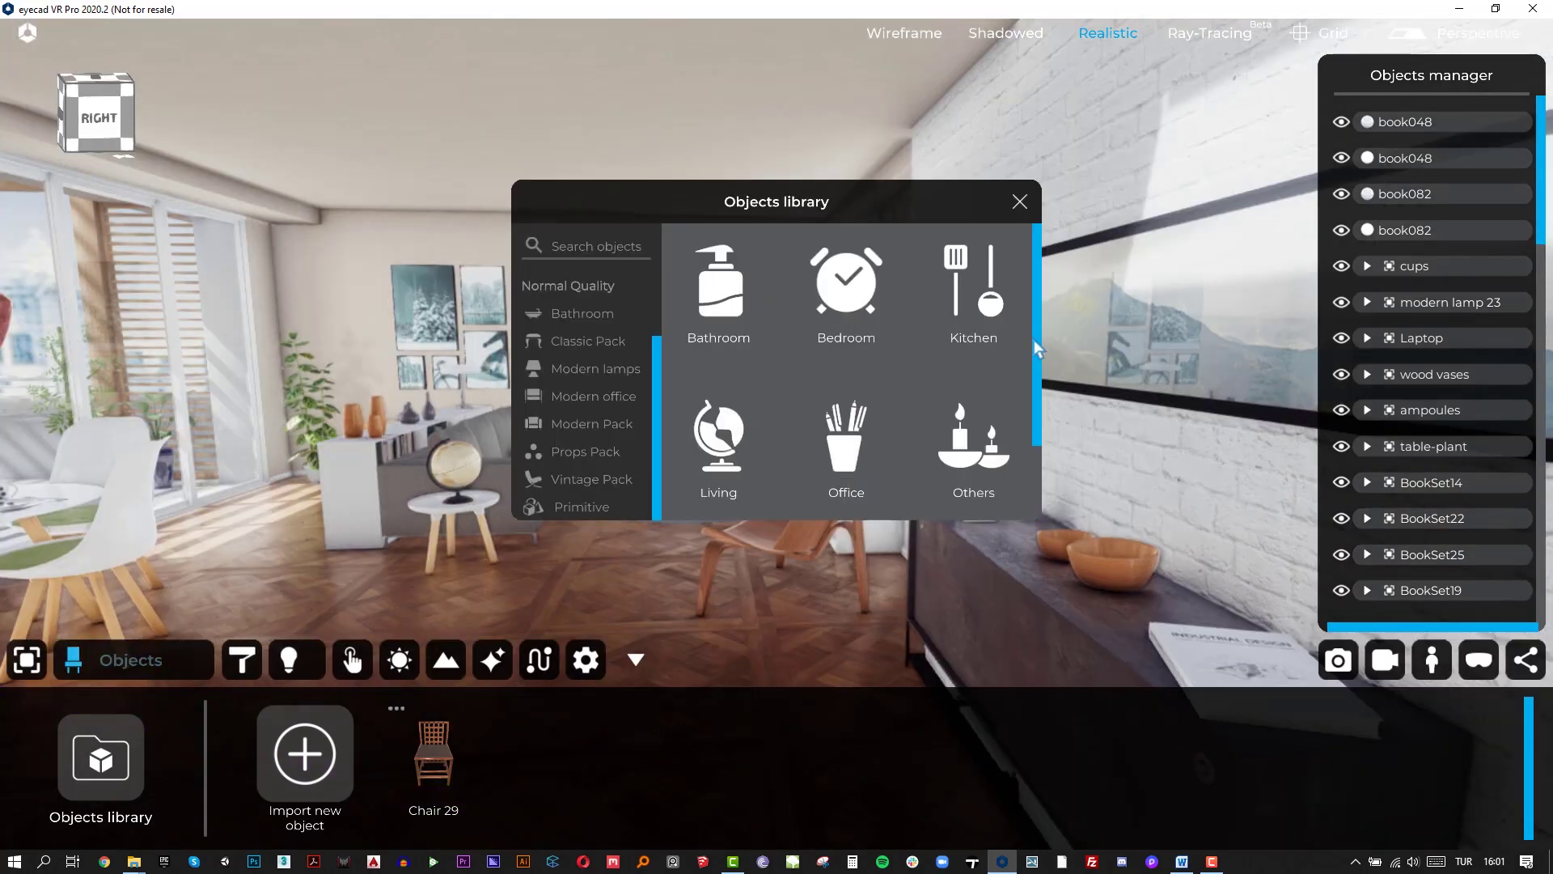
Step: Look through the Objects library categories and view the Normal Quality Bathroom subcategories
drag(1037, 329, 1035, 339)
scroll(696, 409, up, 1)
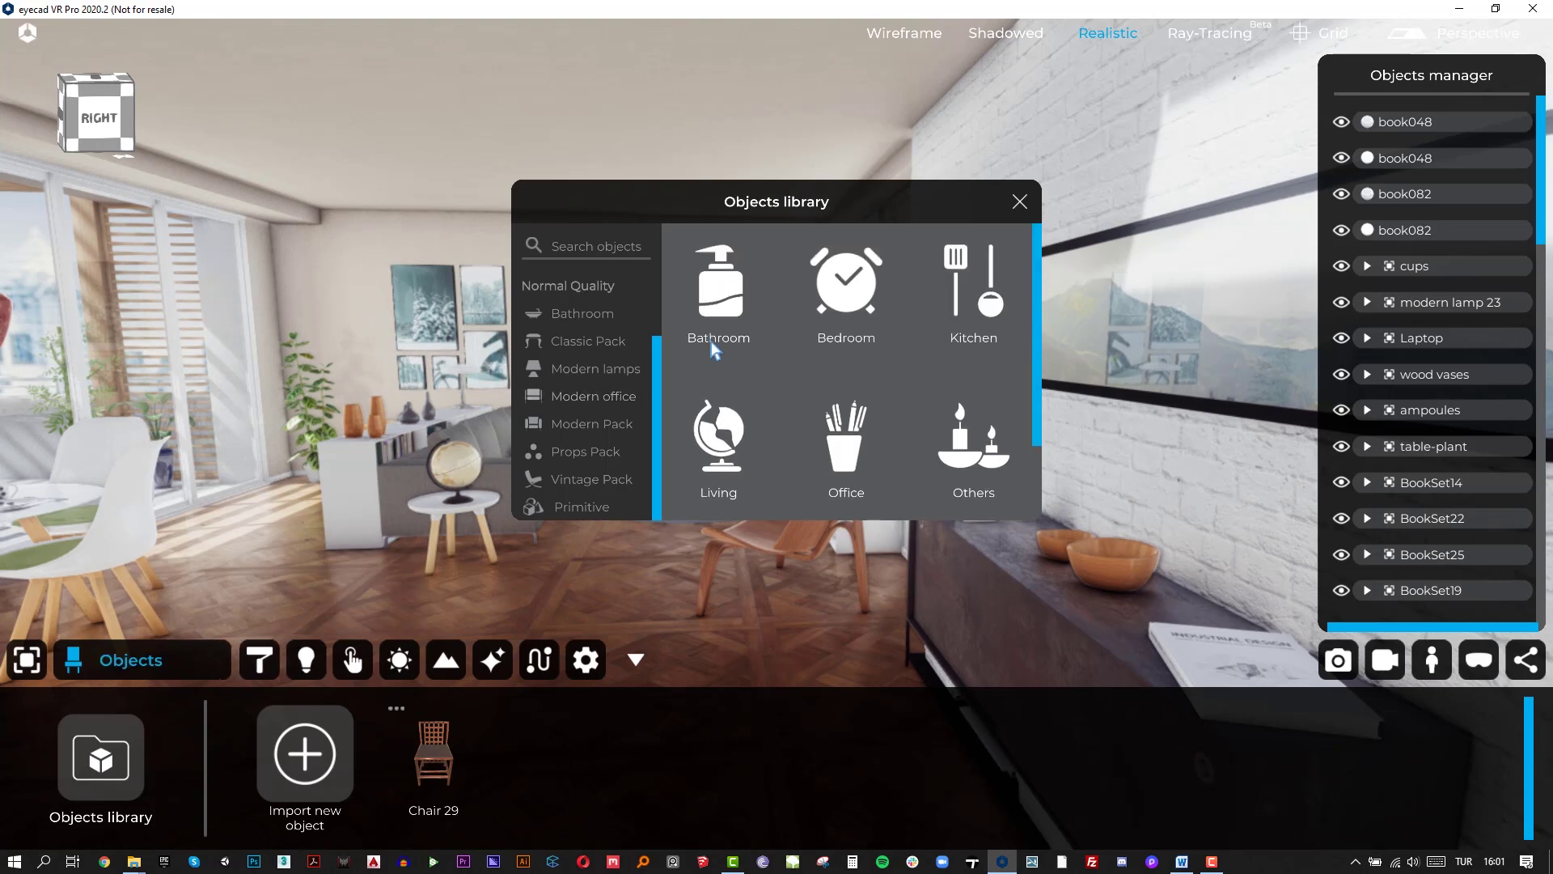
click(619, 322)
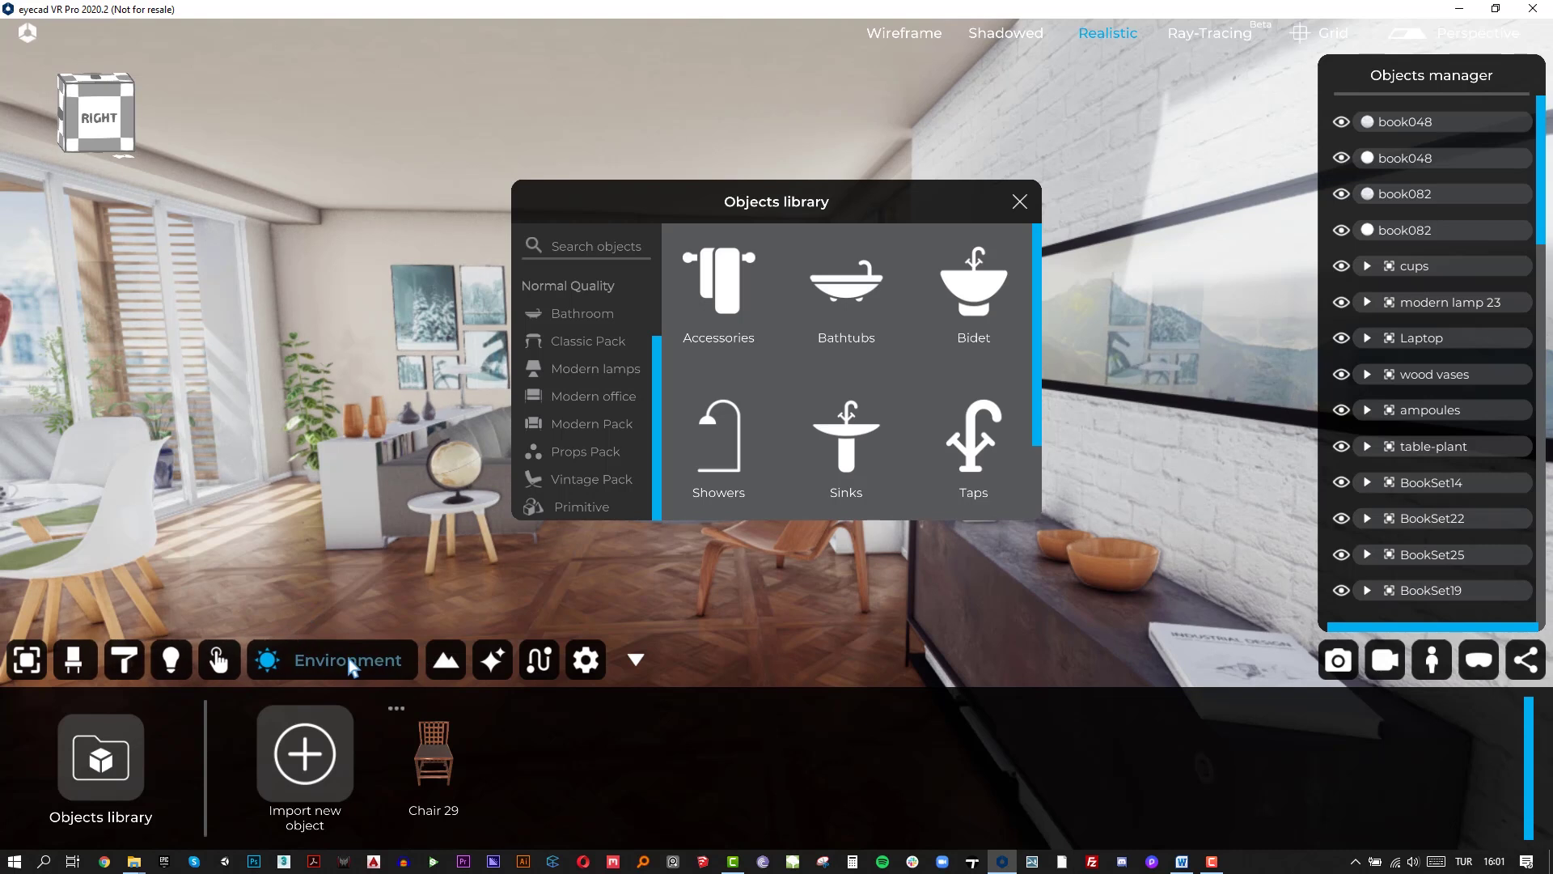
Step: Switch to the Environment settings, close the Objects library and set the time of day to 15:00
click(346, 653)
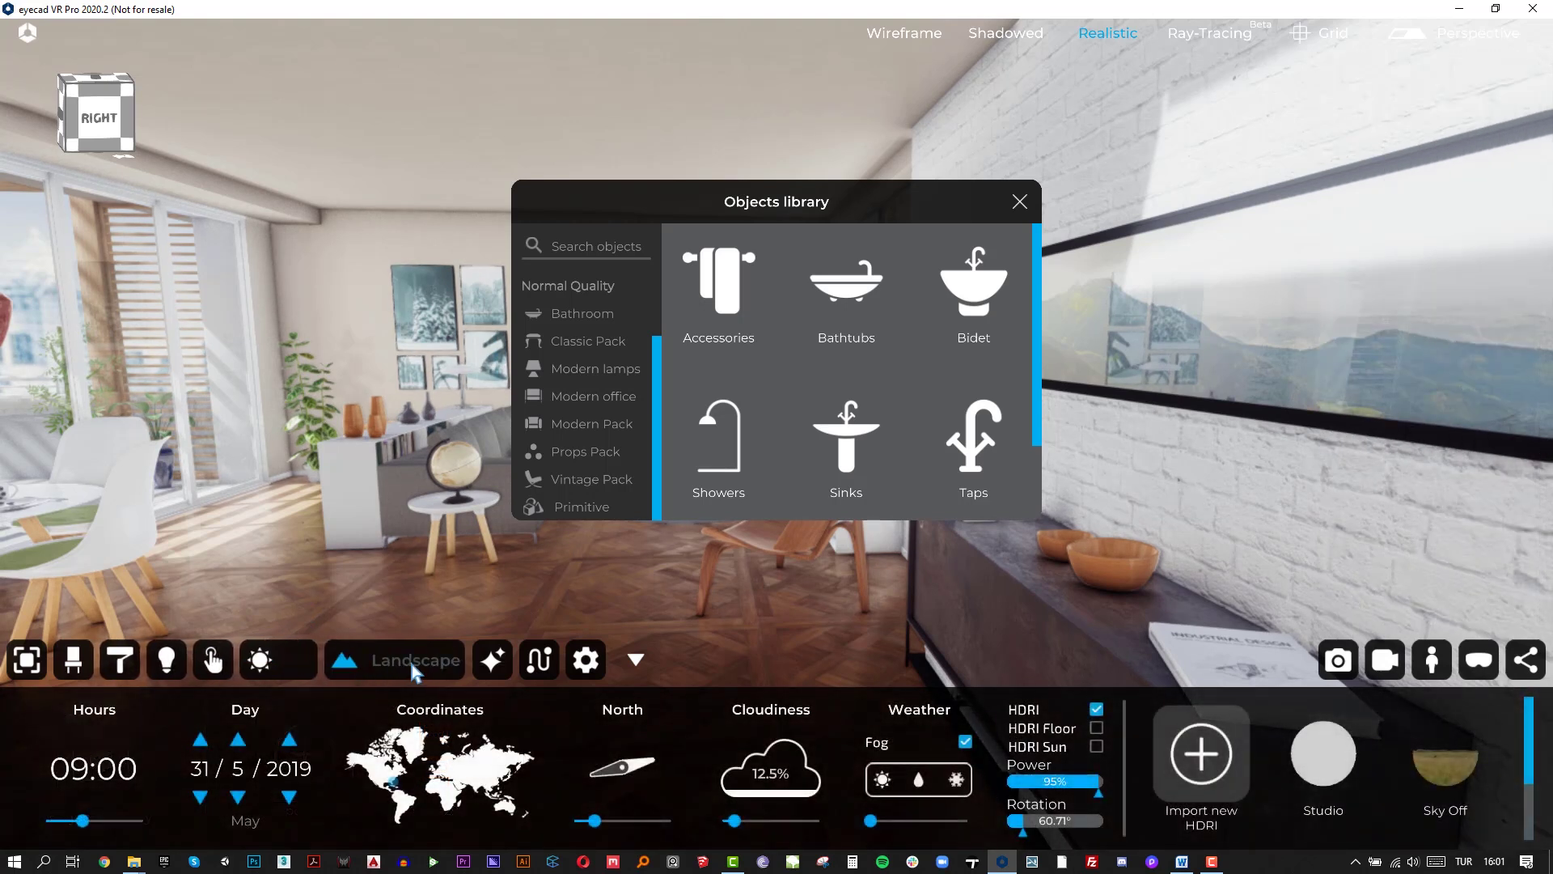
click(1020, 203)
right_drag(777, 408, 449, 407)
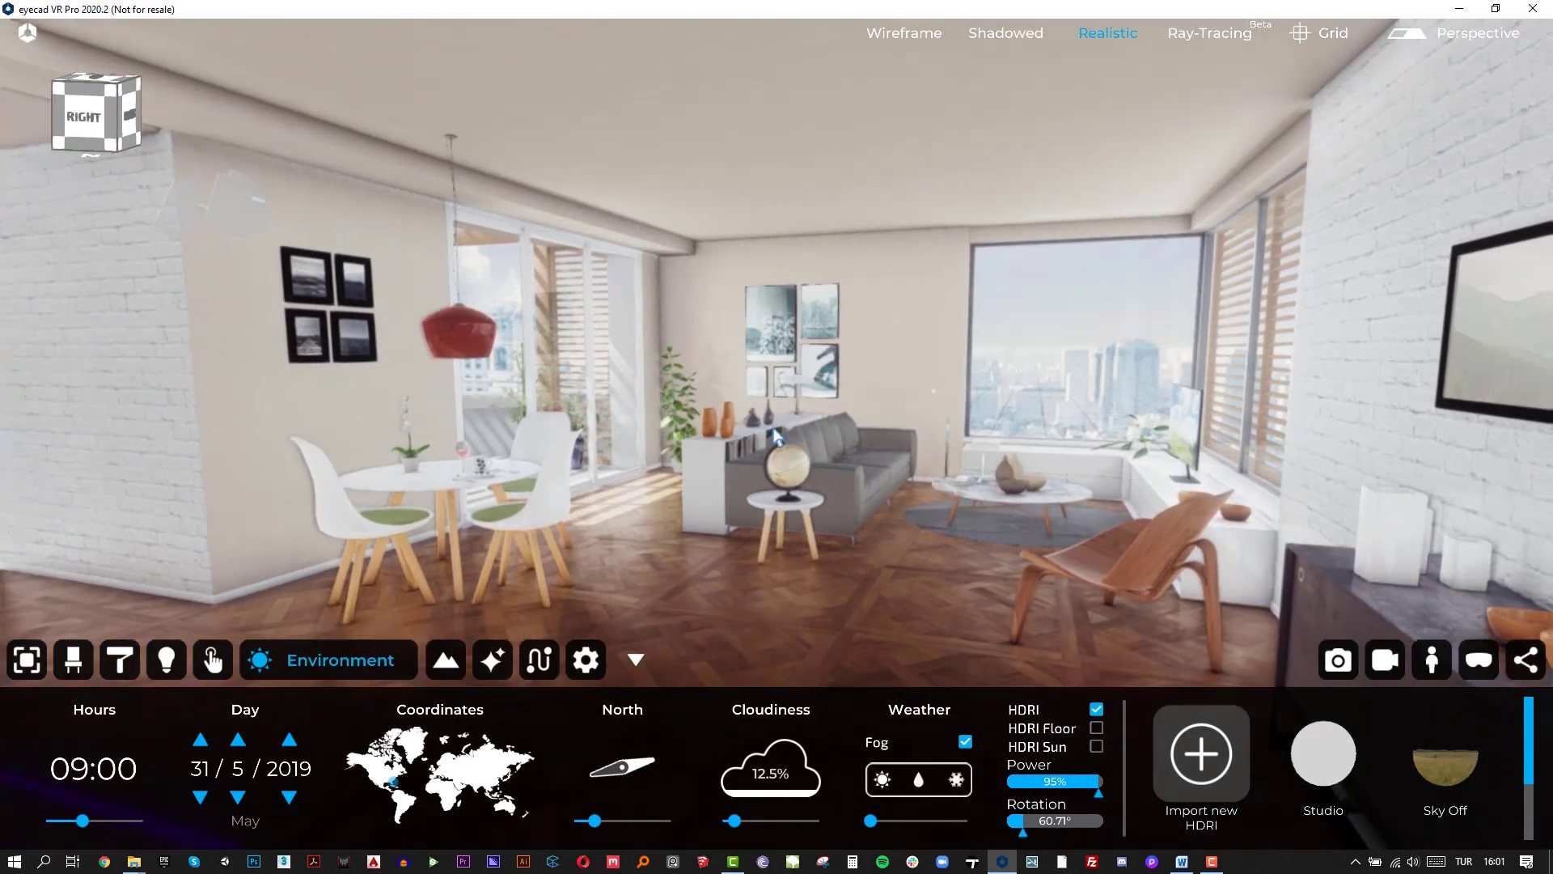
click(104, 821)
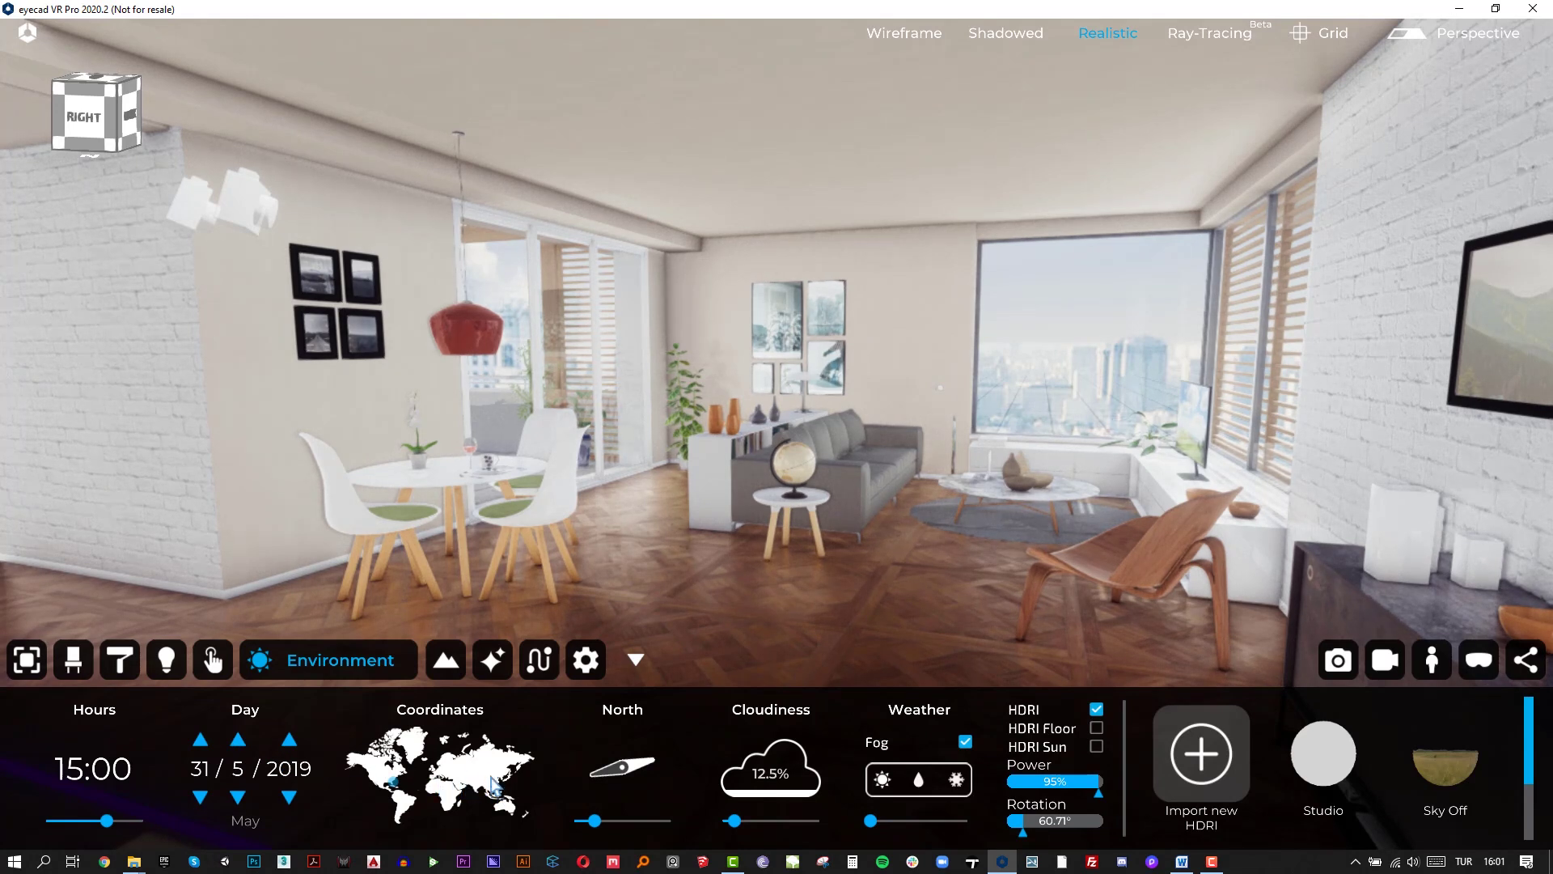
Step: Rotate the north direction slightly and set the cloudiness to 20.8%
mouse_move(603, 819)
mouse_down()
mouse_move(643, 819)
mouse_move(604, 820)
mouse_up()
mouse_move(734, 821)
mouse_down()
mouse_move(764, 822)
mouse_move(742, 821)
mouse_up()
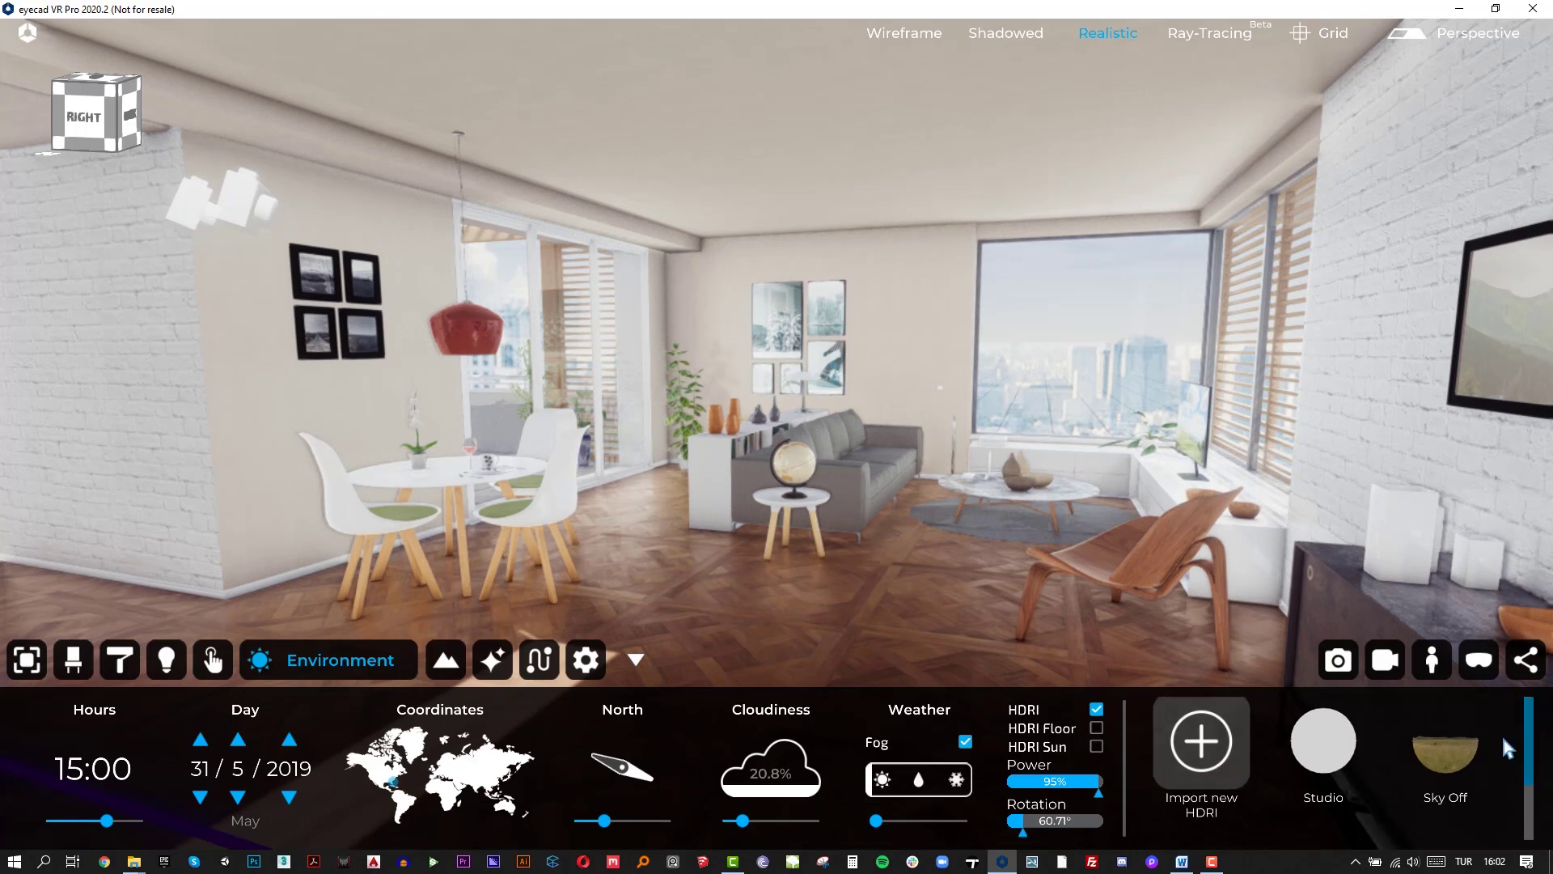
Step: Apply the Sky On HDRI as the scene's background
scroll(1529, 764, down, 2)
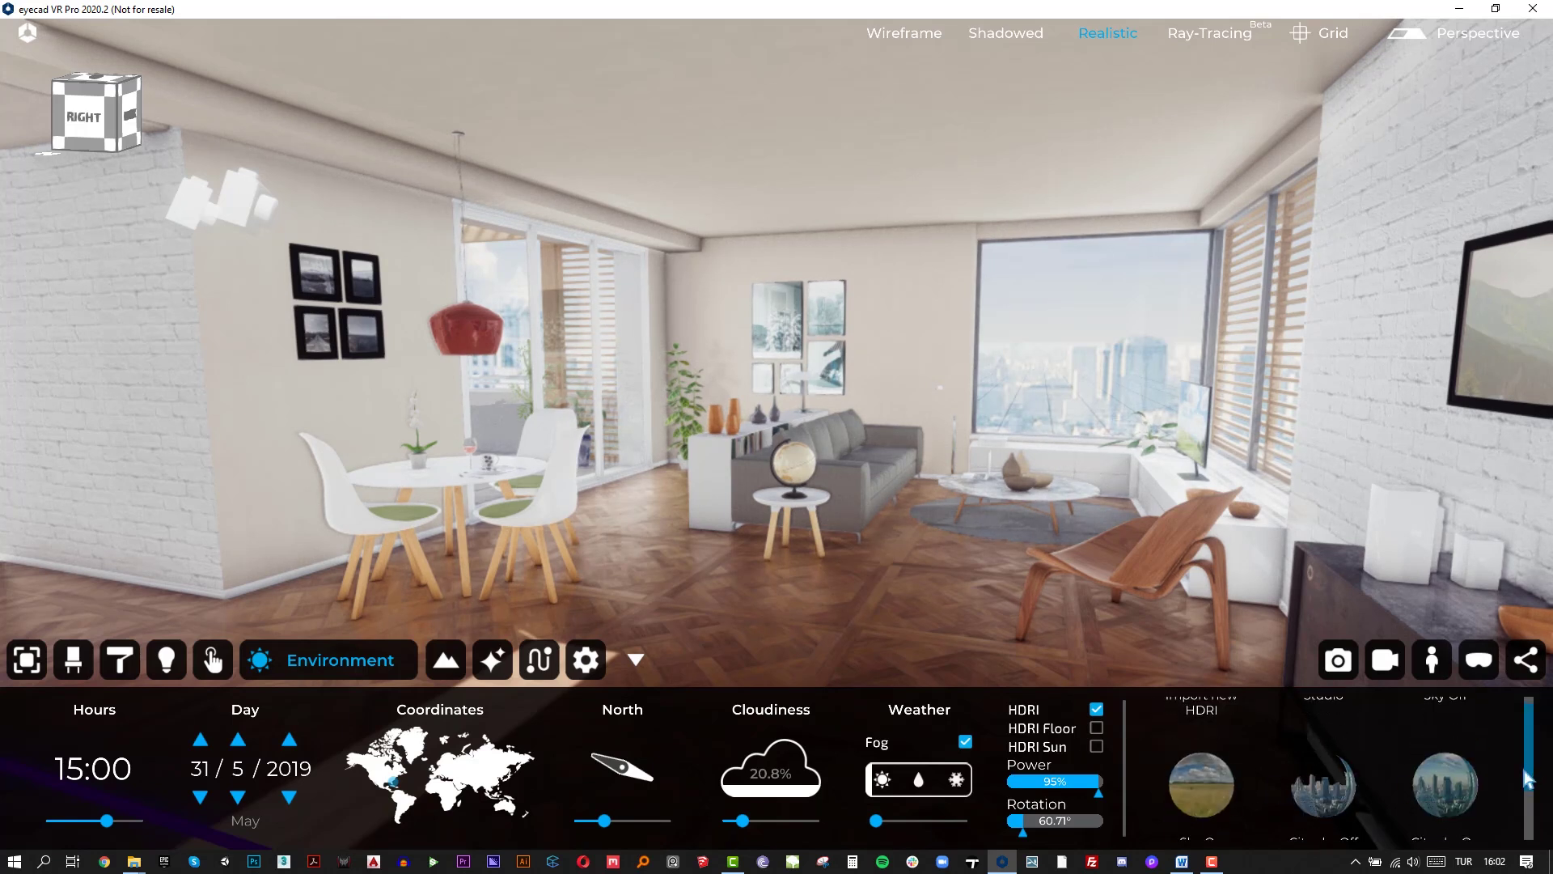
click(1195, 793)
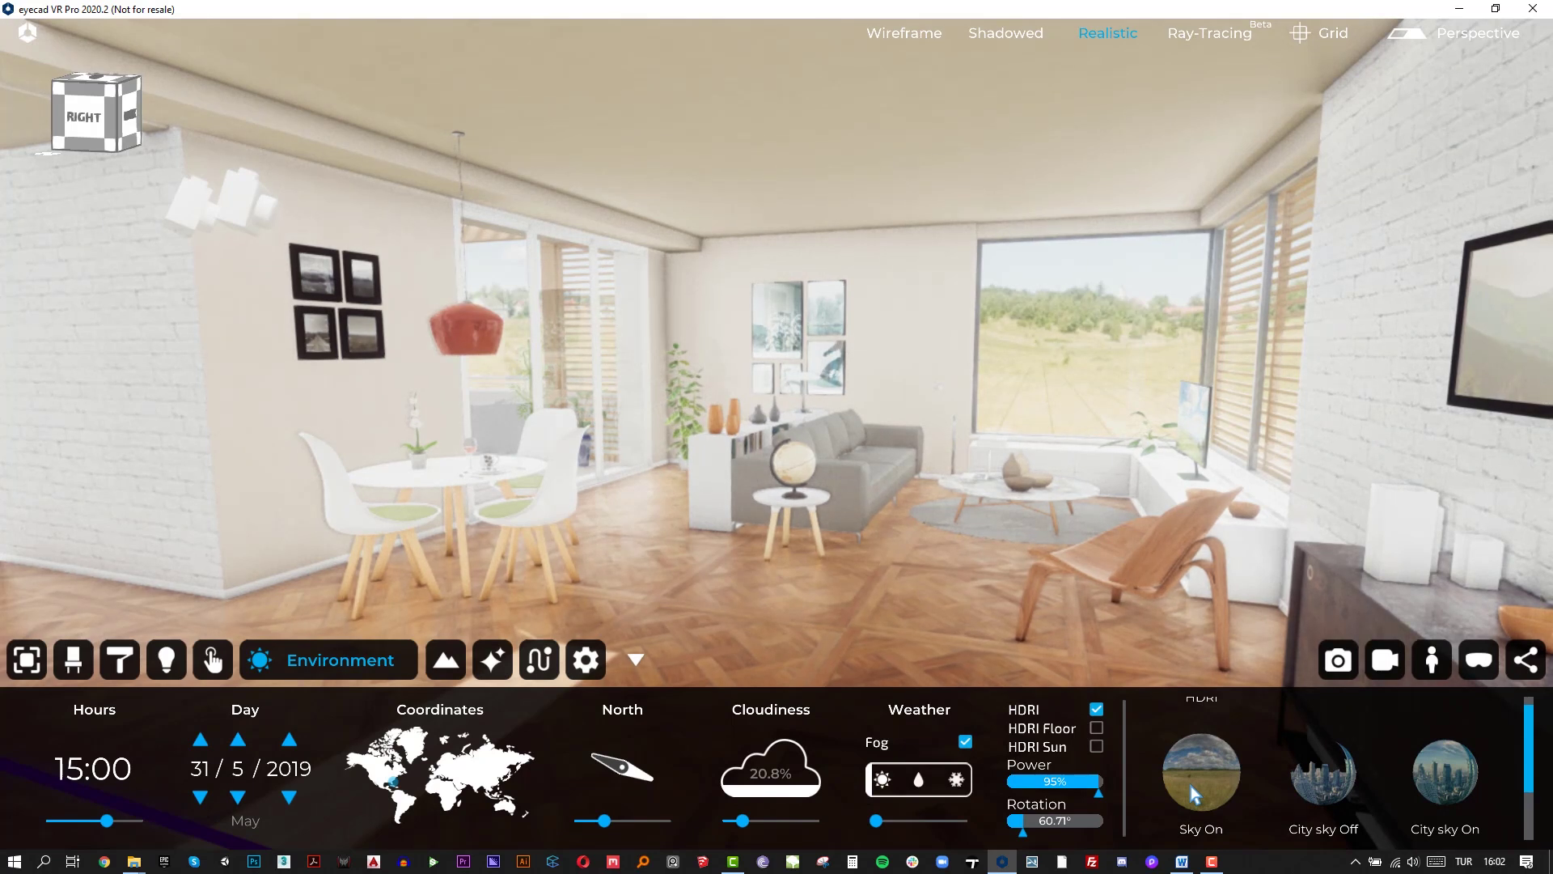
Step: Try the City sky On, GCanyon sky On and Lythwood field sky On HDRIs as the scene's background
click(1438, 784)
scroll(1375, 776, down, 2)
click(1329, 732)
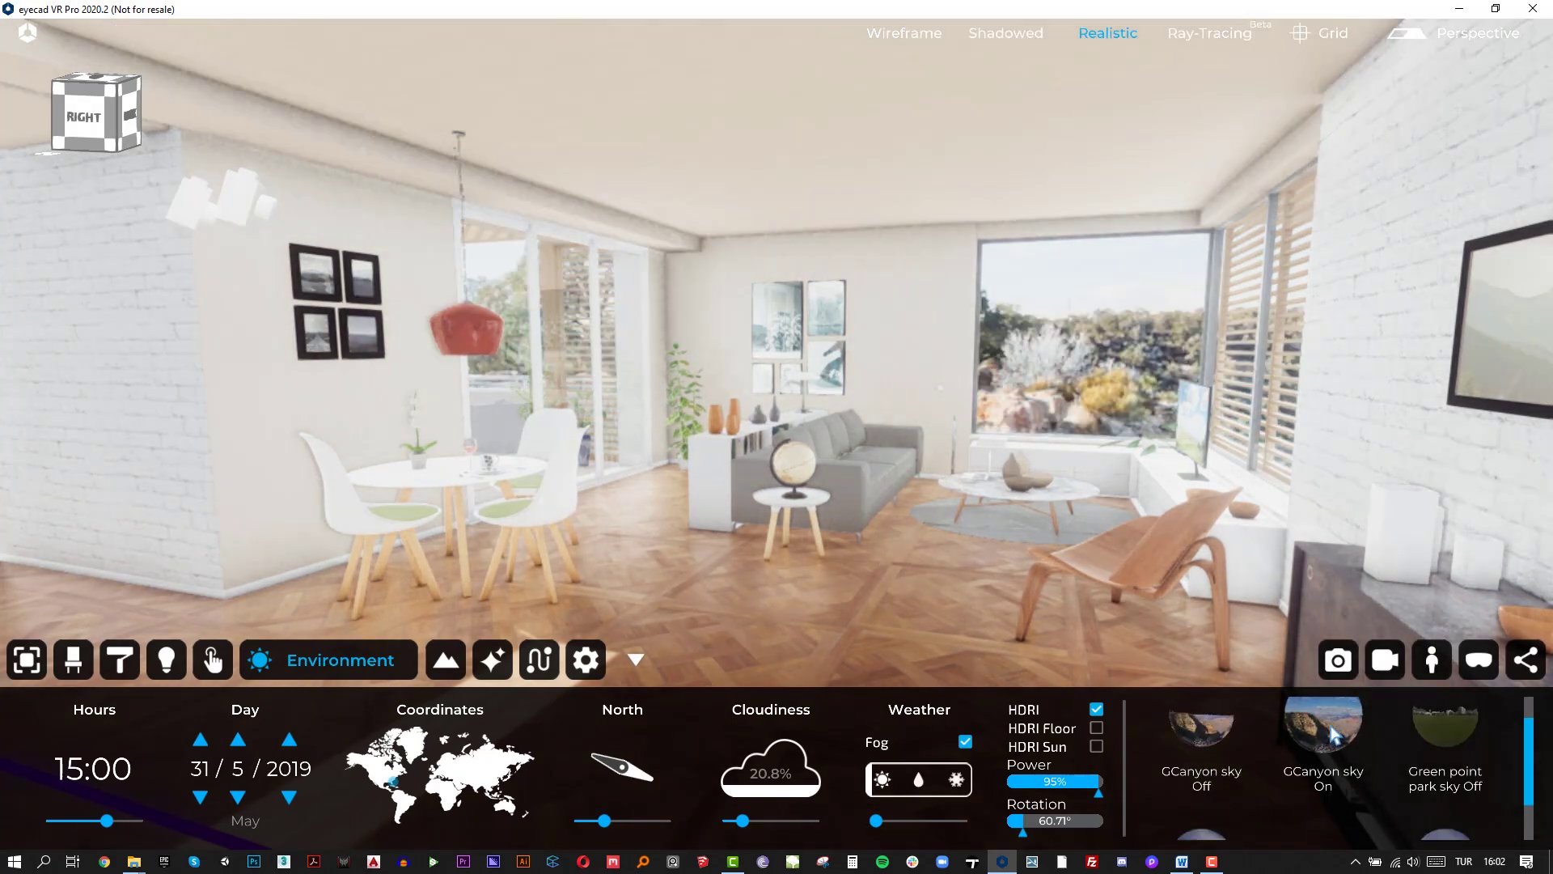
scroll(1497, 752, down, 2)
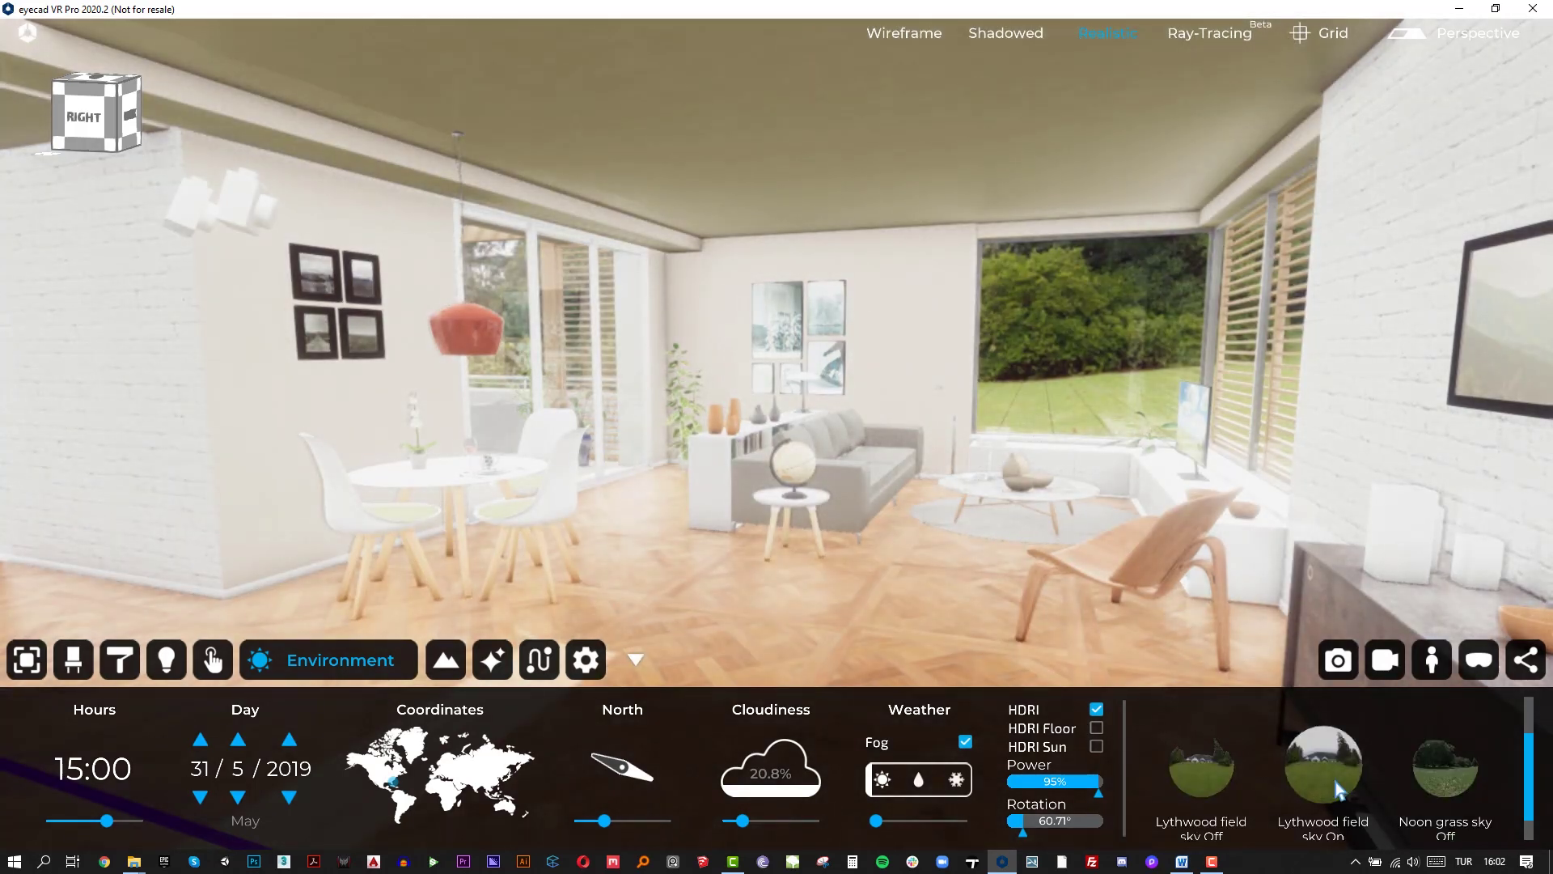
drag(1529, 768, 1509, 744)
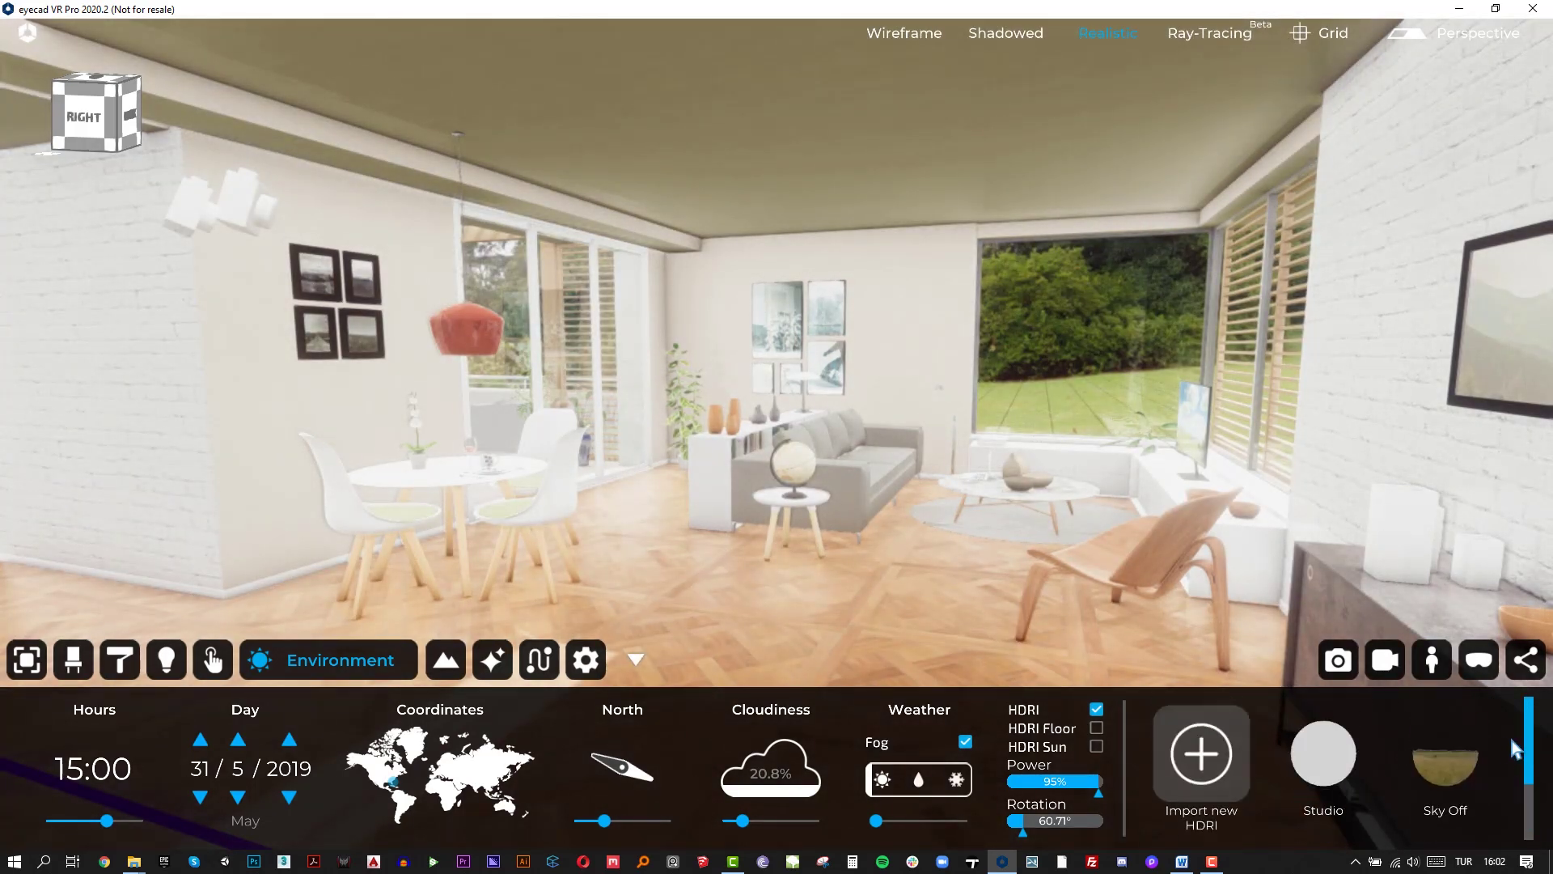
Step: Apply the City sky On HDRI as the scene's background
right_drag(1113, 540, 1165, 618)
scroll(1535, 761, down, 2)
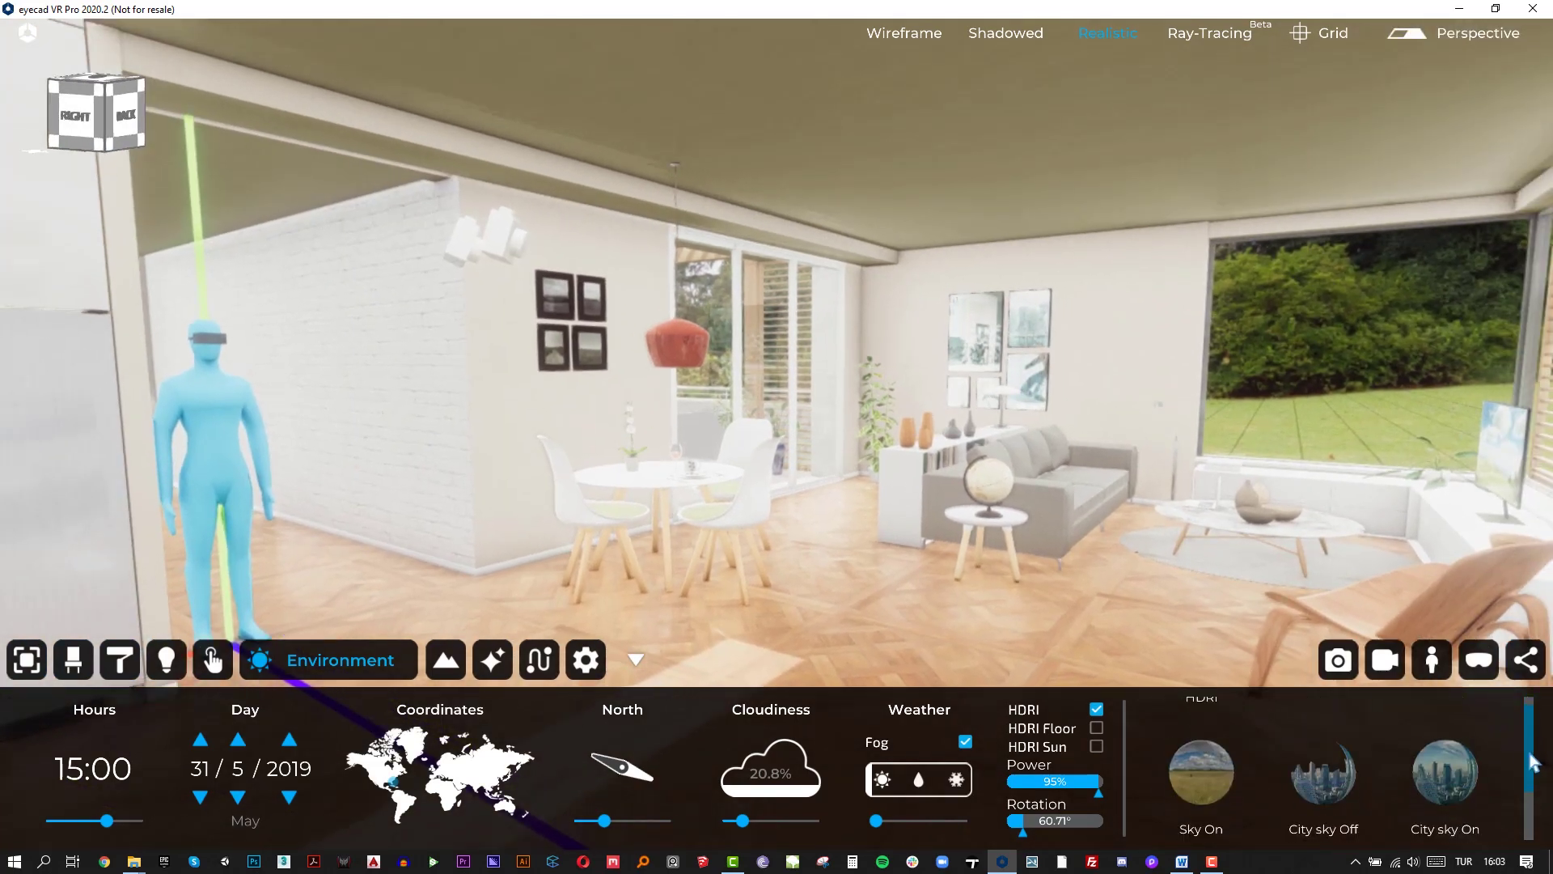
click(1461, 769)
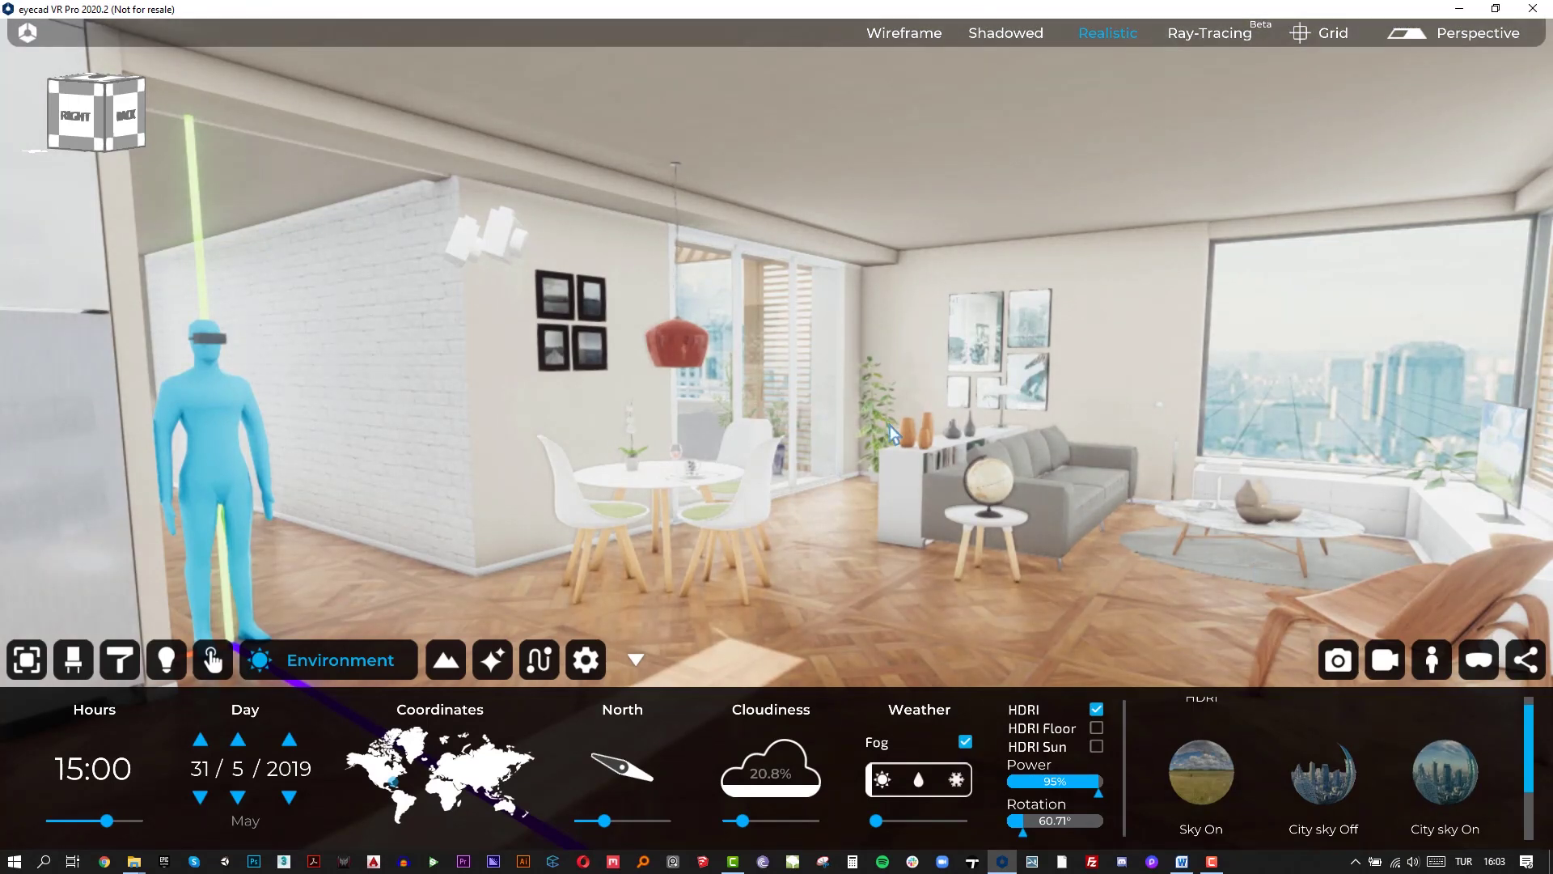
Step: Walk through the living room towards the globe and sofa, viewing the space in Ray-Tracing mode
right_drag(919, 430, 1469, 430)
key(w)
right_drag(776, 430, 1375, 430)
key(w)
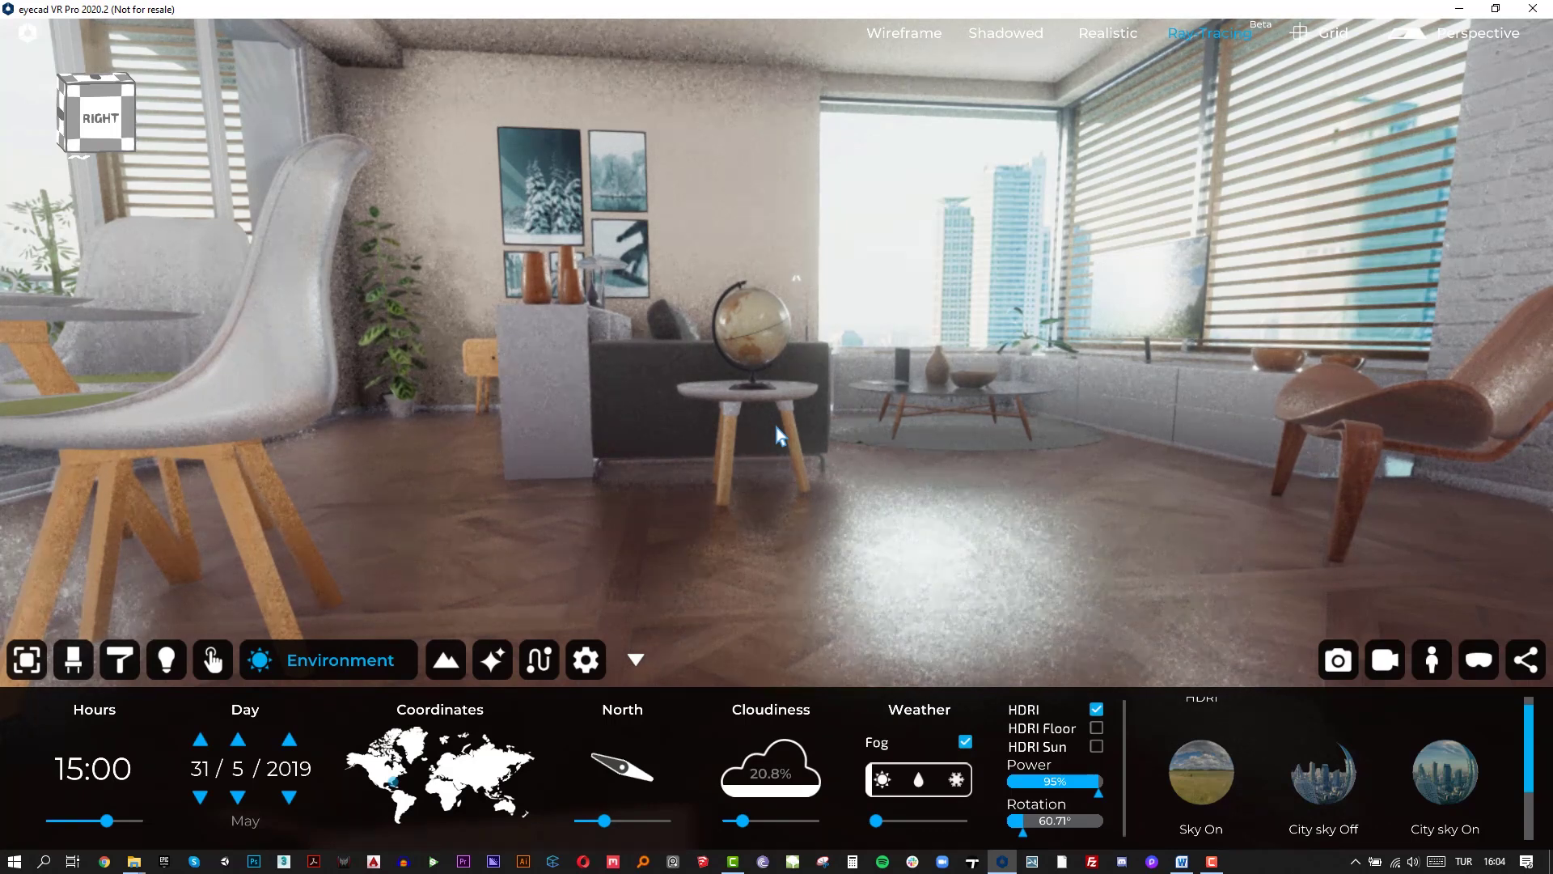
Step: Rotate the north direction, with the time at 18:23 and HDRI Sun enabled, and view the room in Realistic mode
right_drag(882, 494, 242, 444)
mouse_move(776, 436)
right_down()
mouse_move(615, 441)
mouse_move(711, 457)
mouse_move(518, 437)
mouse_move(688, 380)
mouse_move(598, 356)
right_up()
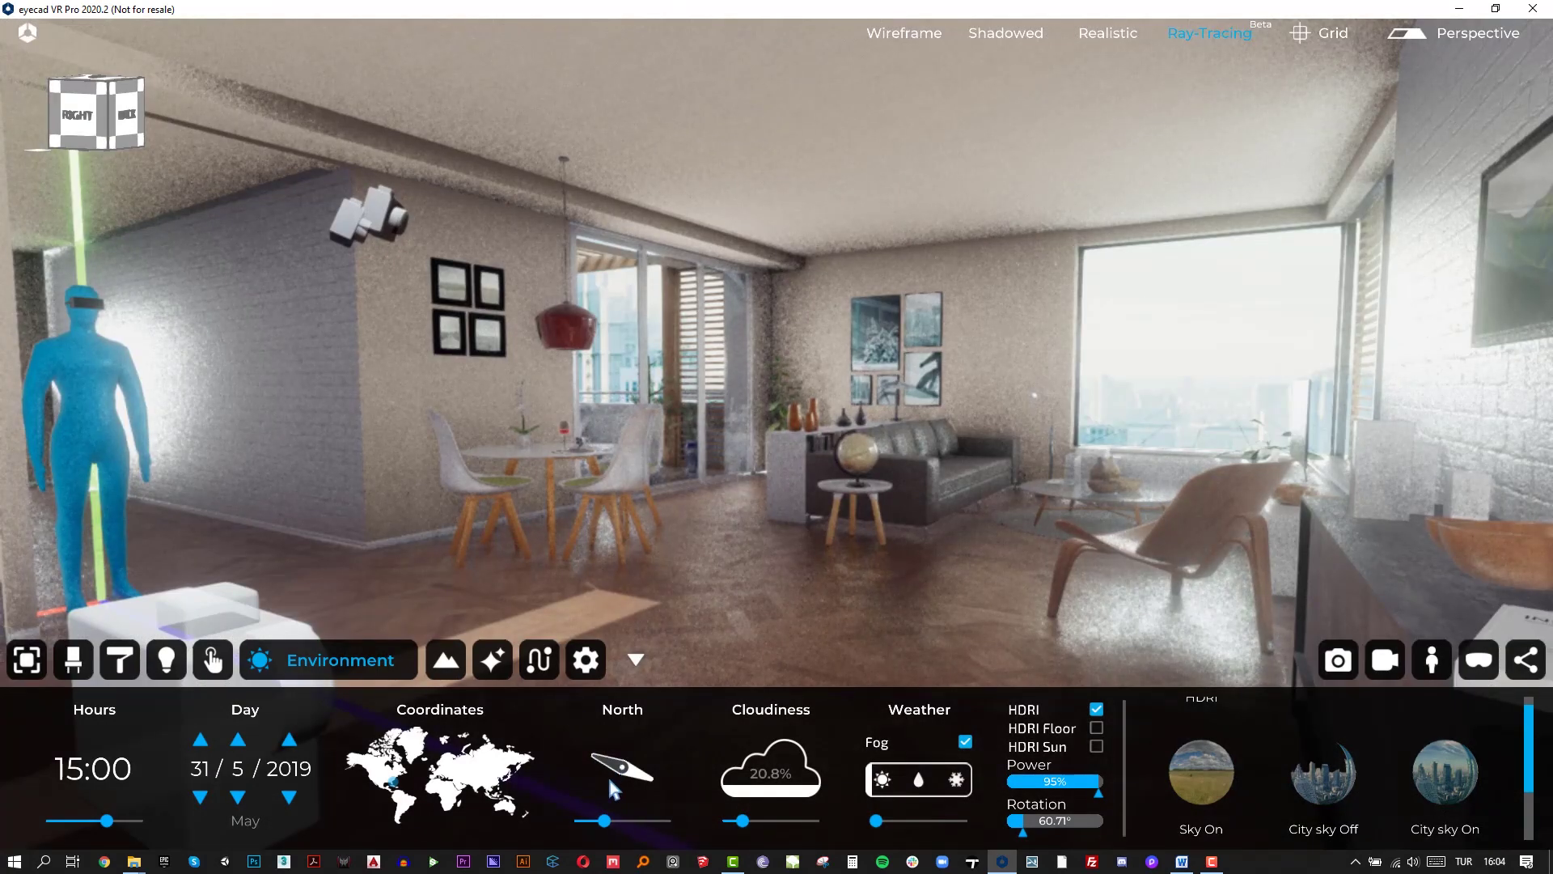
drag(611, 825, 621, 816)
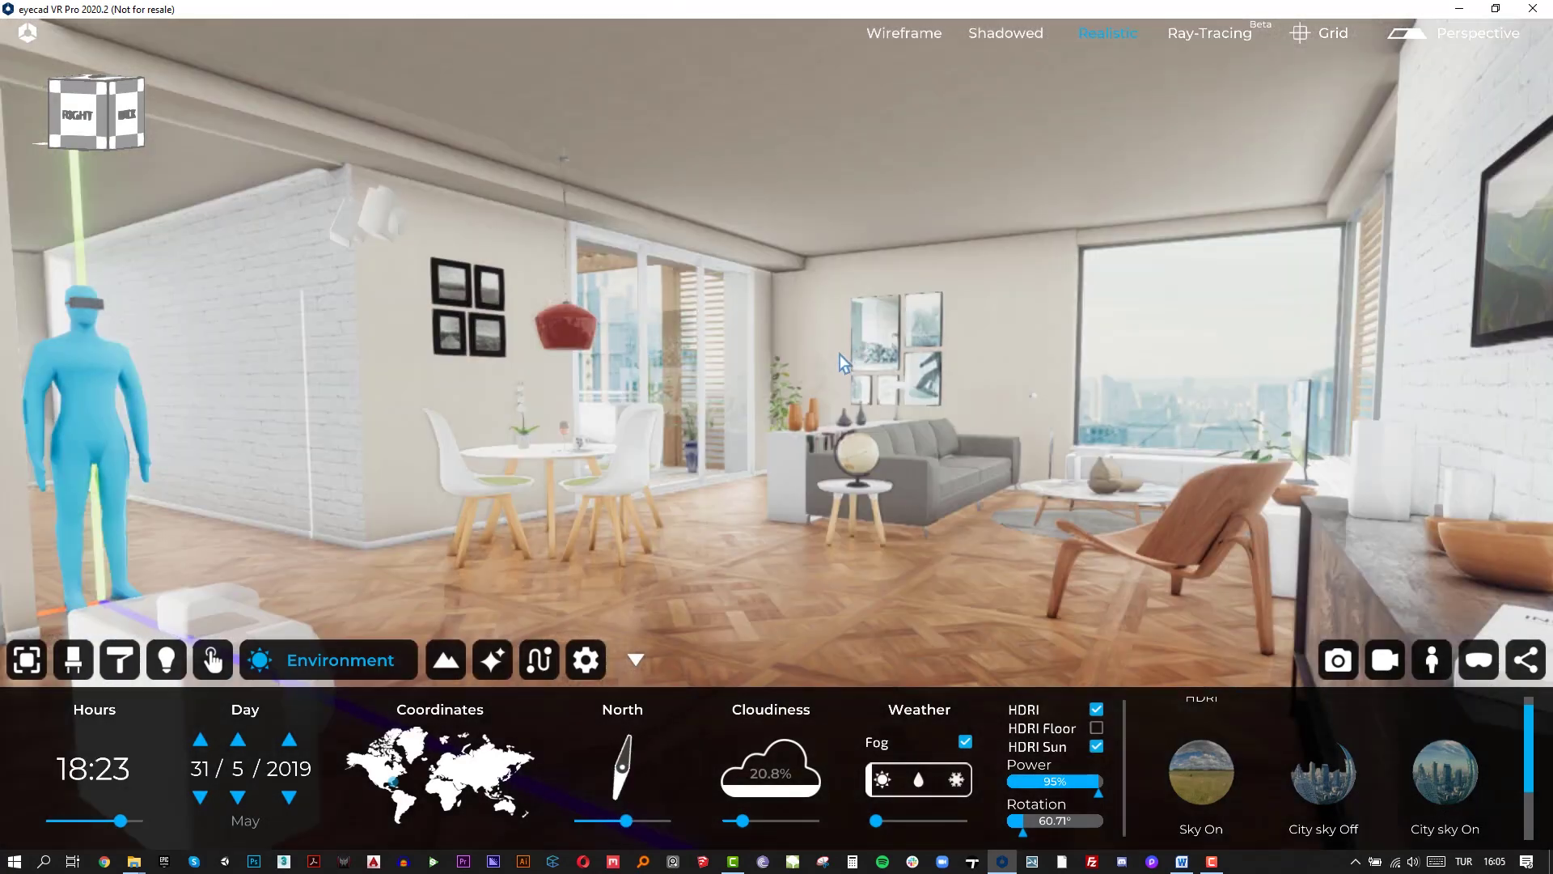
right_drag(794, 170, 833, 299)
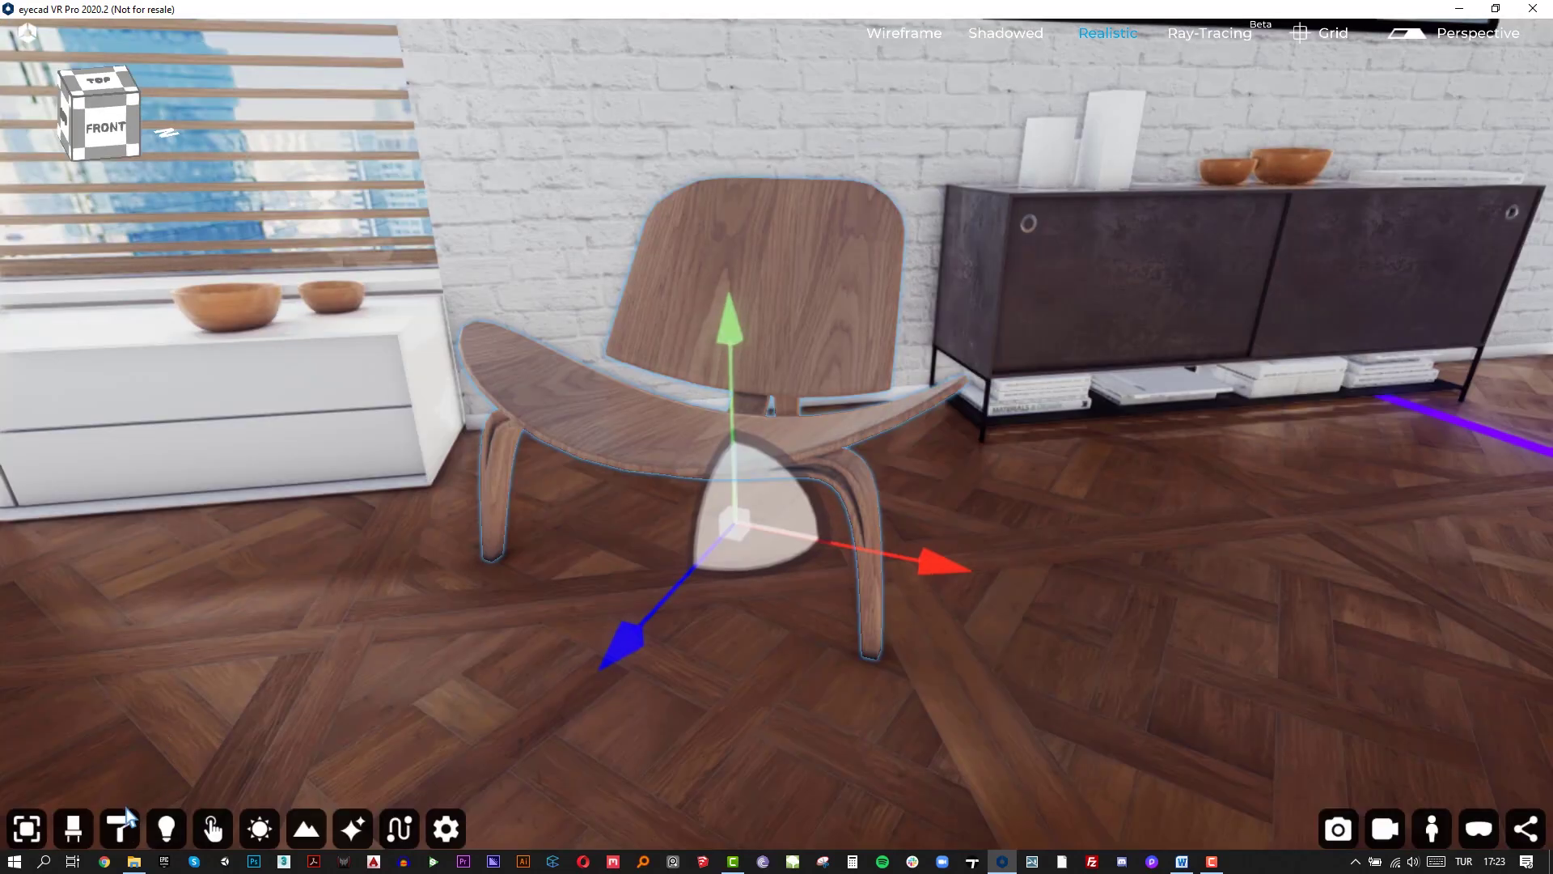
Step: Create and save a new Standard material and apply it to the wooden lounge chair
click(173, 833)
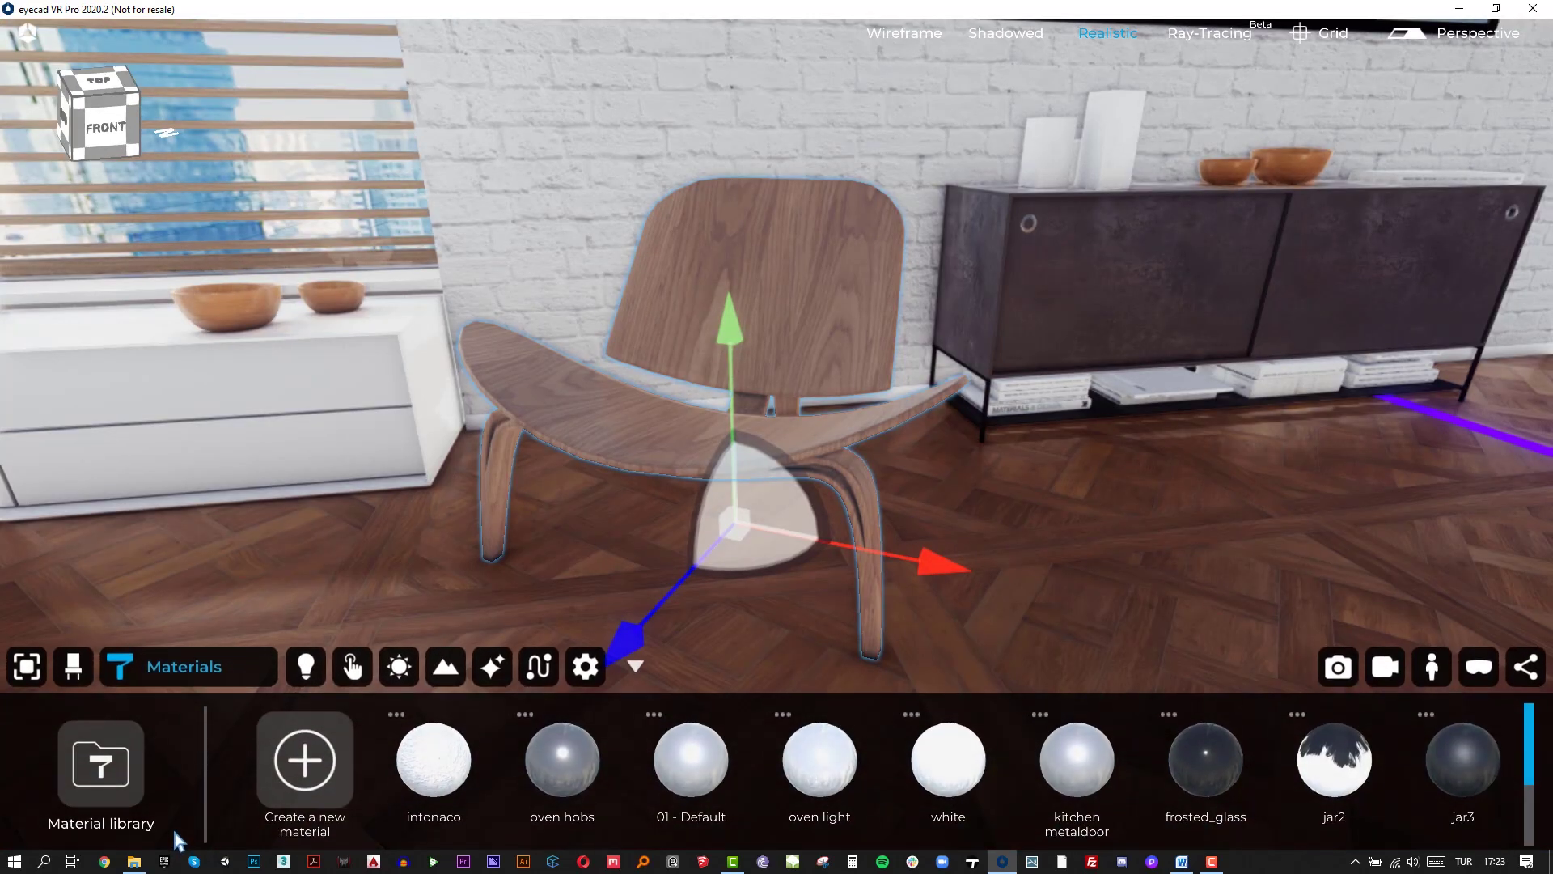
click(320, 773)
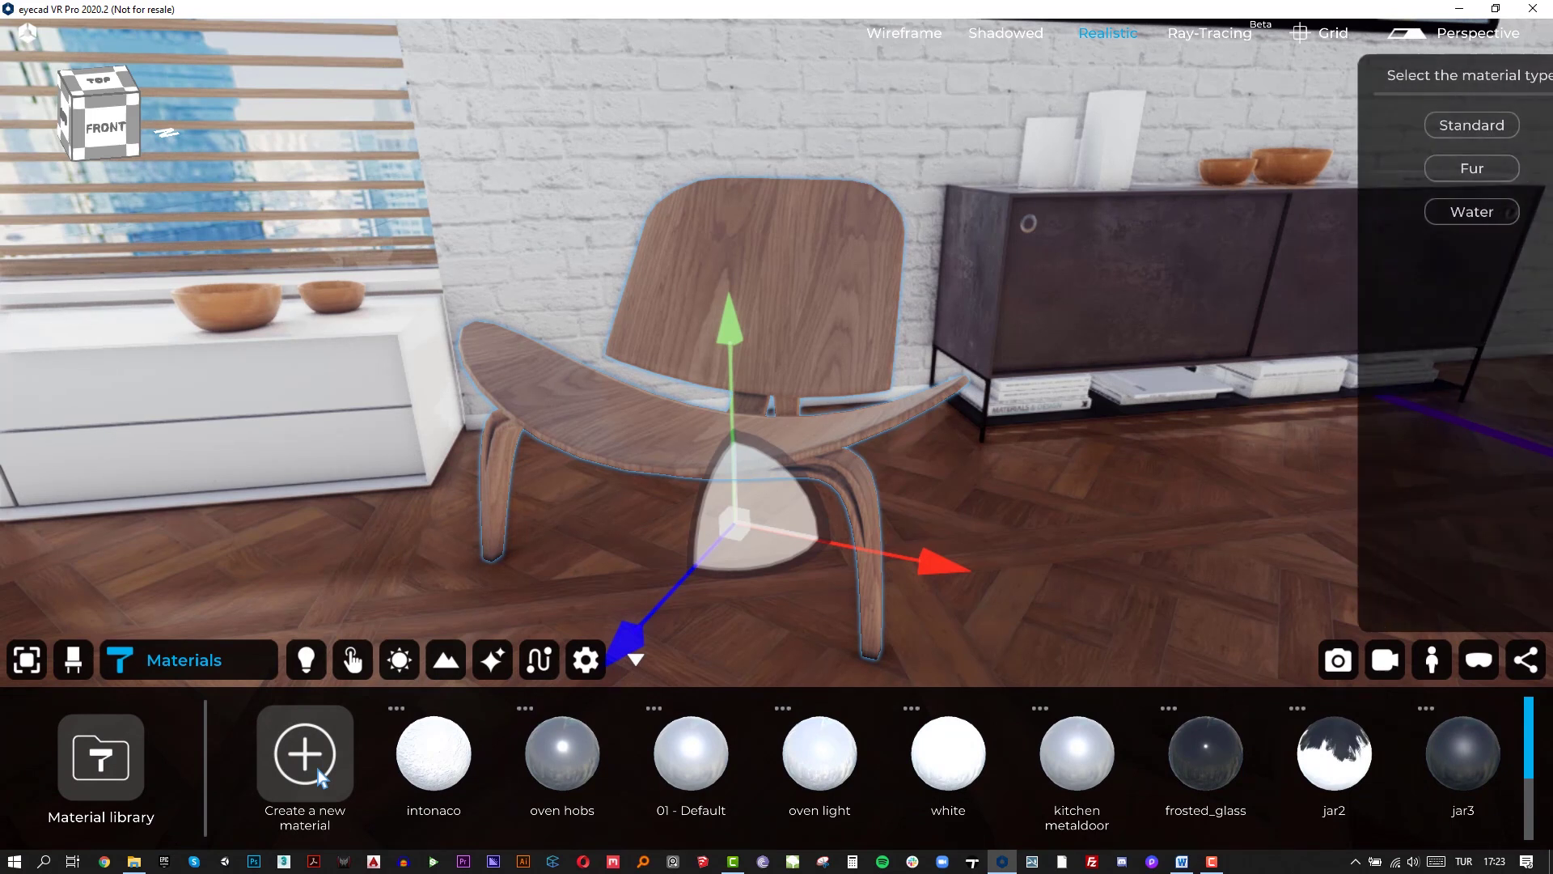
click(1432, 126)
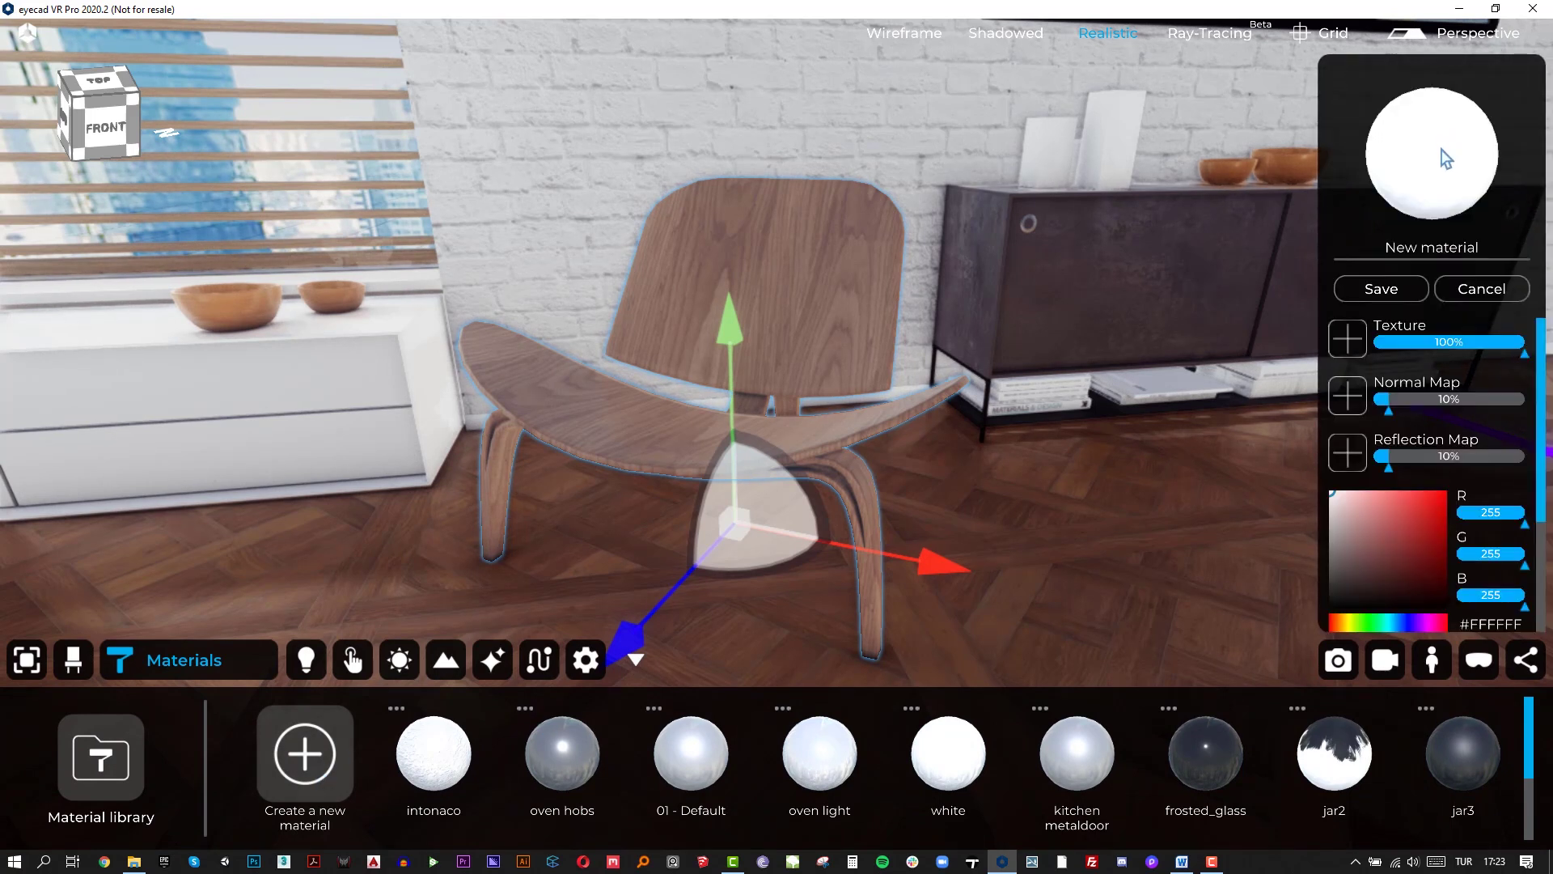
click(1383, 288)
drag(668, 449, 668, 450)
right_drag(668, 450, 649, 532)
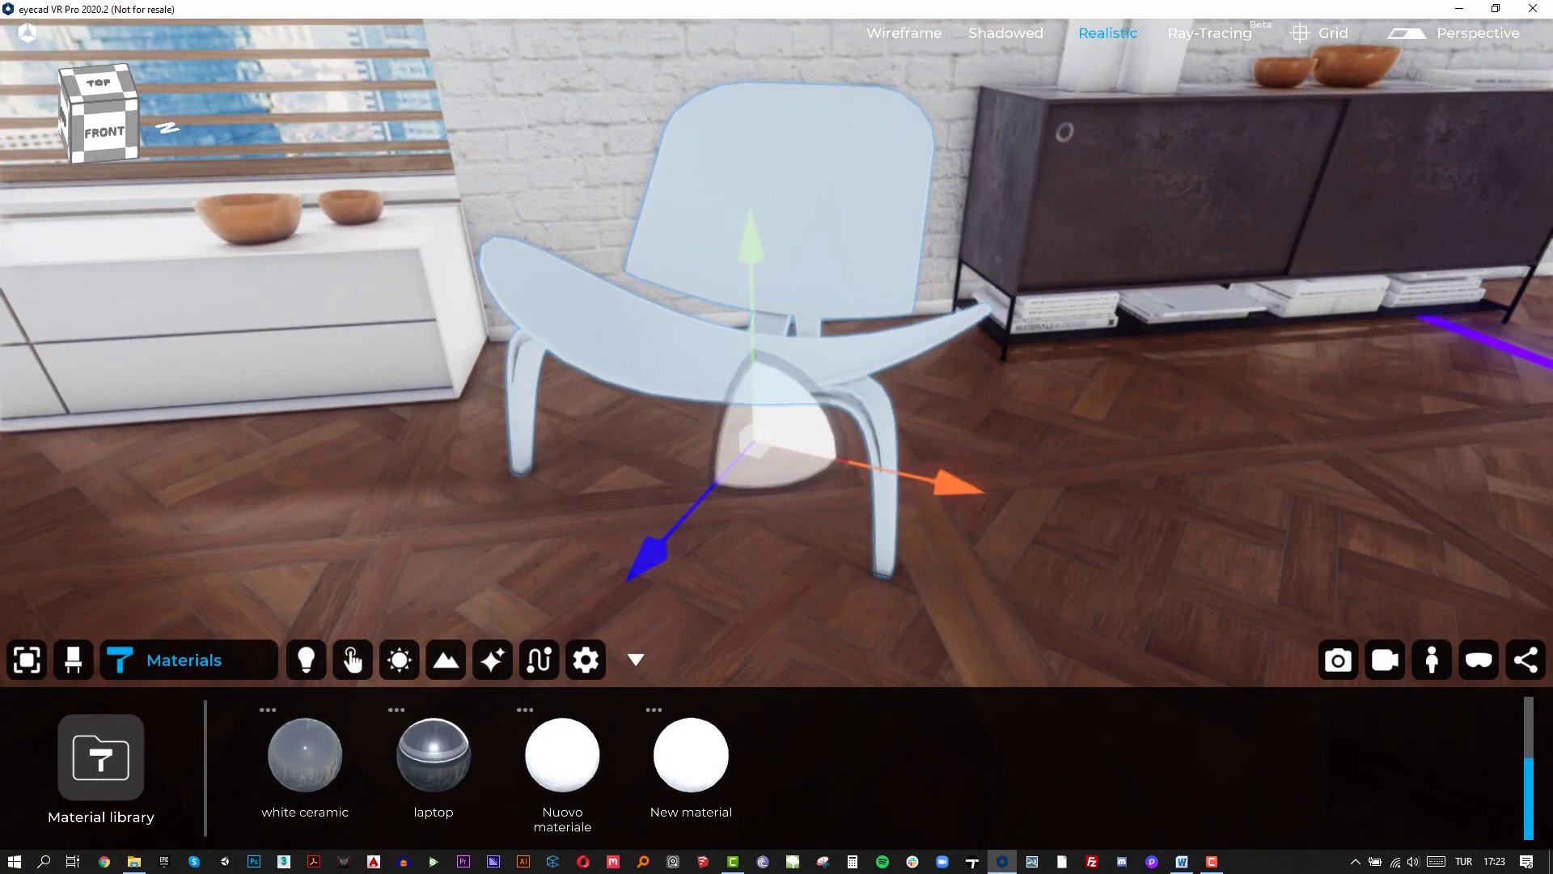
click(666, 398)
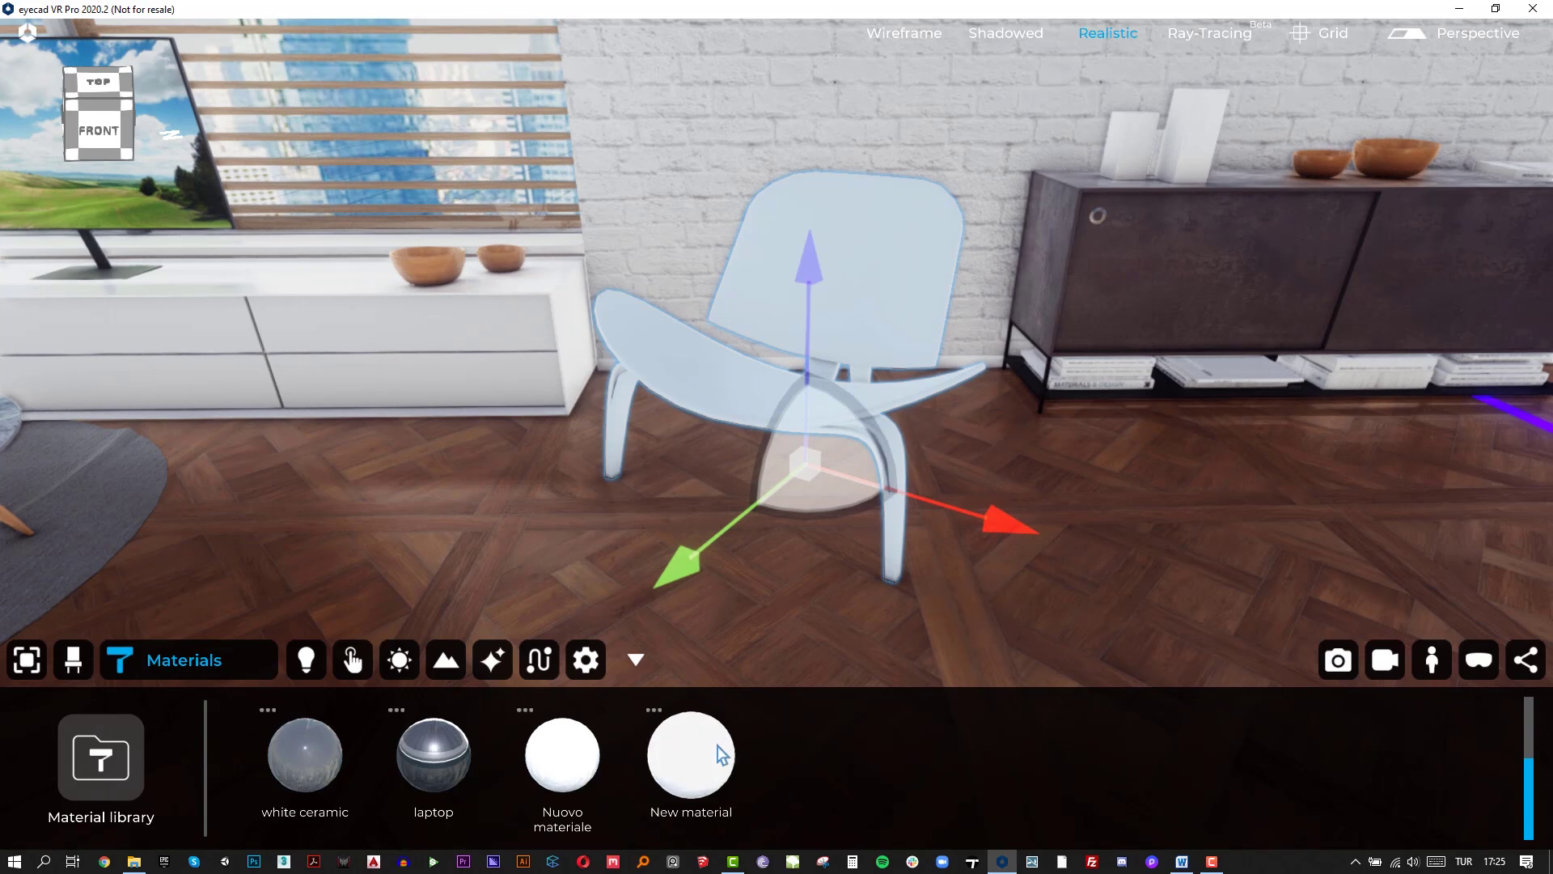
Step: Edit the lounge chair's New material and try the red colour #FF0000 on it
double_click(717, 746)
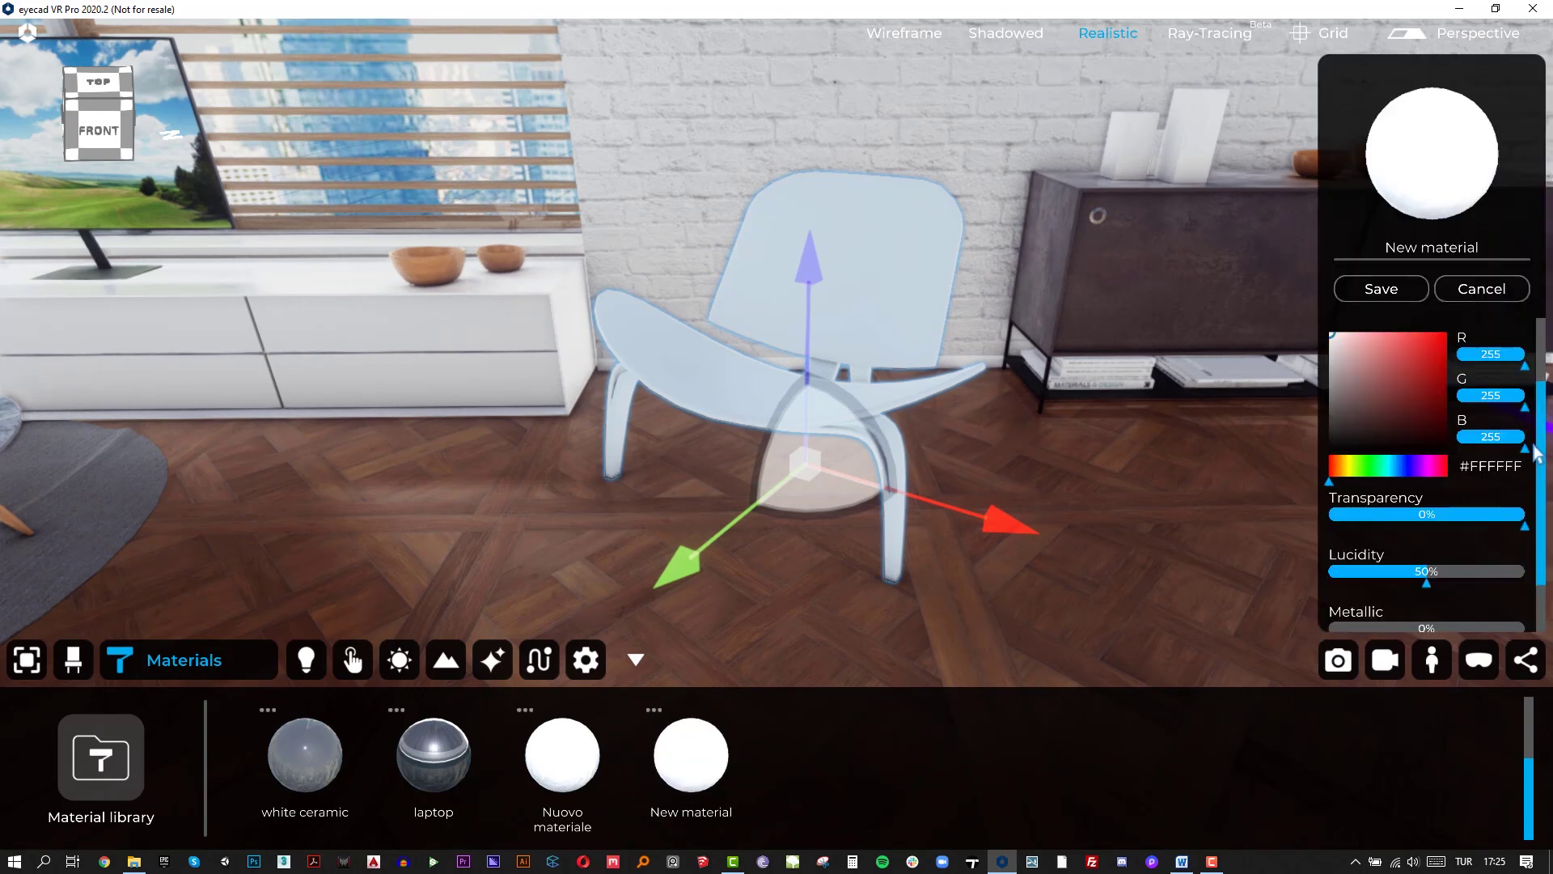
scroll(1541, 451, up, 2)
click(1445, 493)
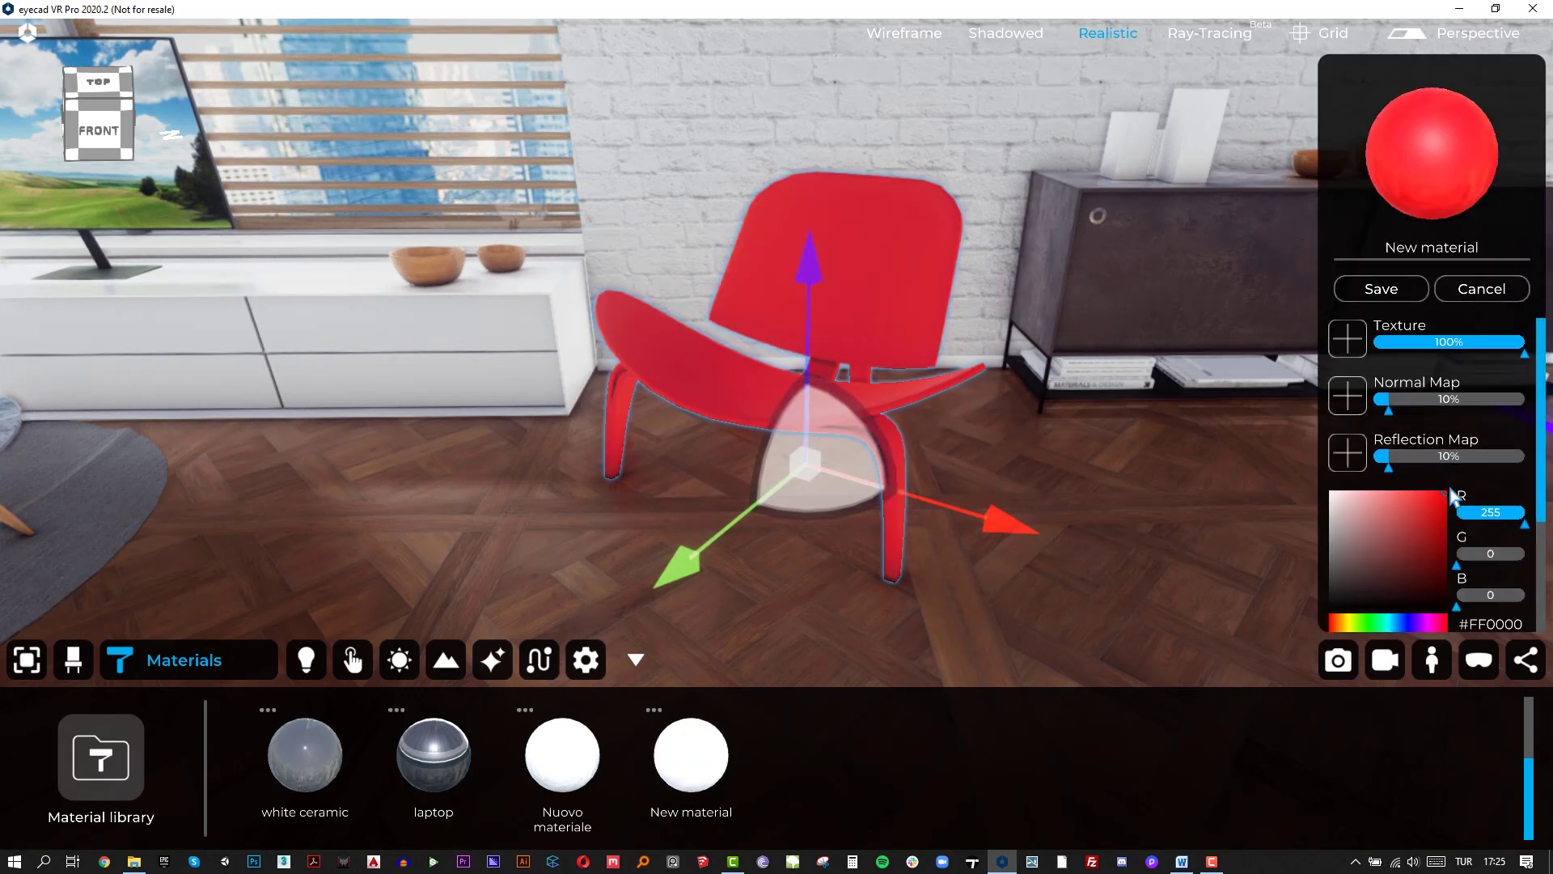
Step: Try the chair material with Lucidity at 86% and increased Metallic and Emission values
scroll(1540, 380, down, 3)
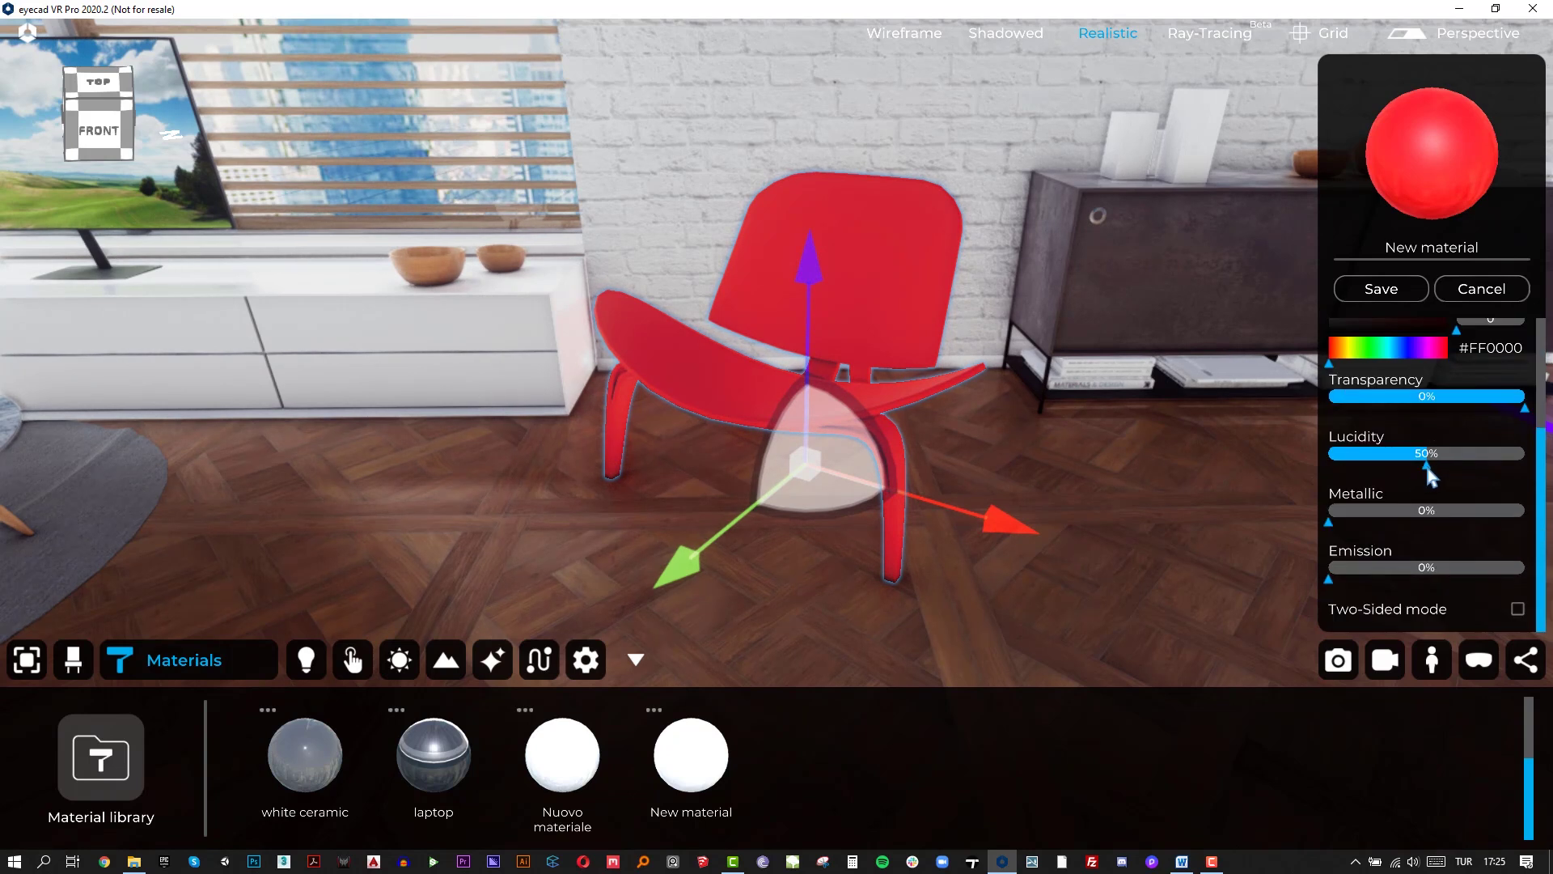
drag(1448, 458, 1498, 458)
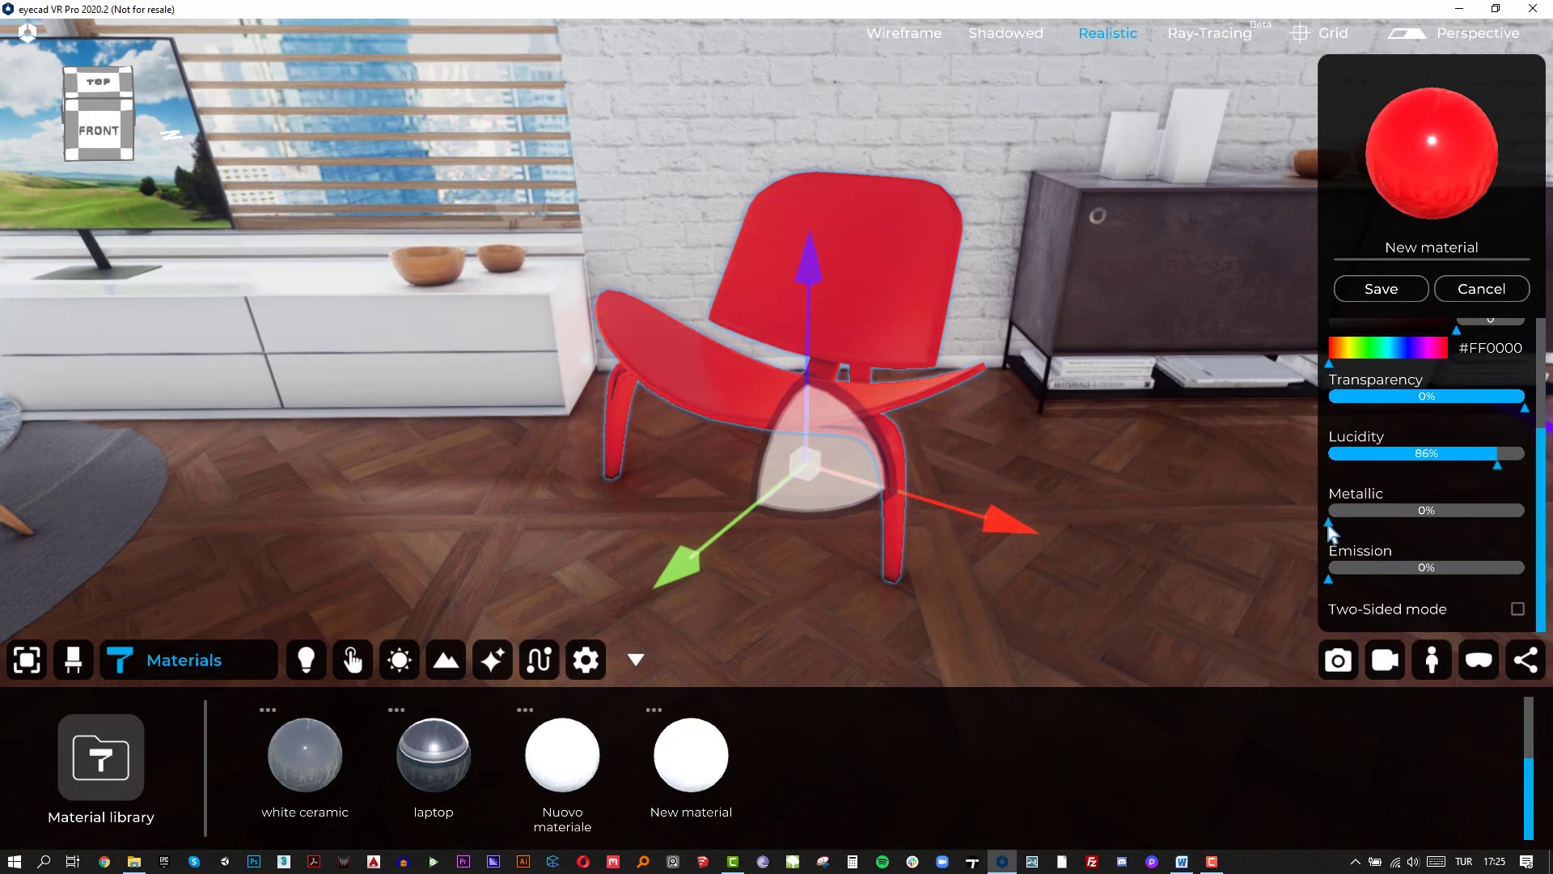
drag(1329, 524, 1473, 518)
drag(1328, 576, 1435, 575)
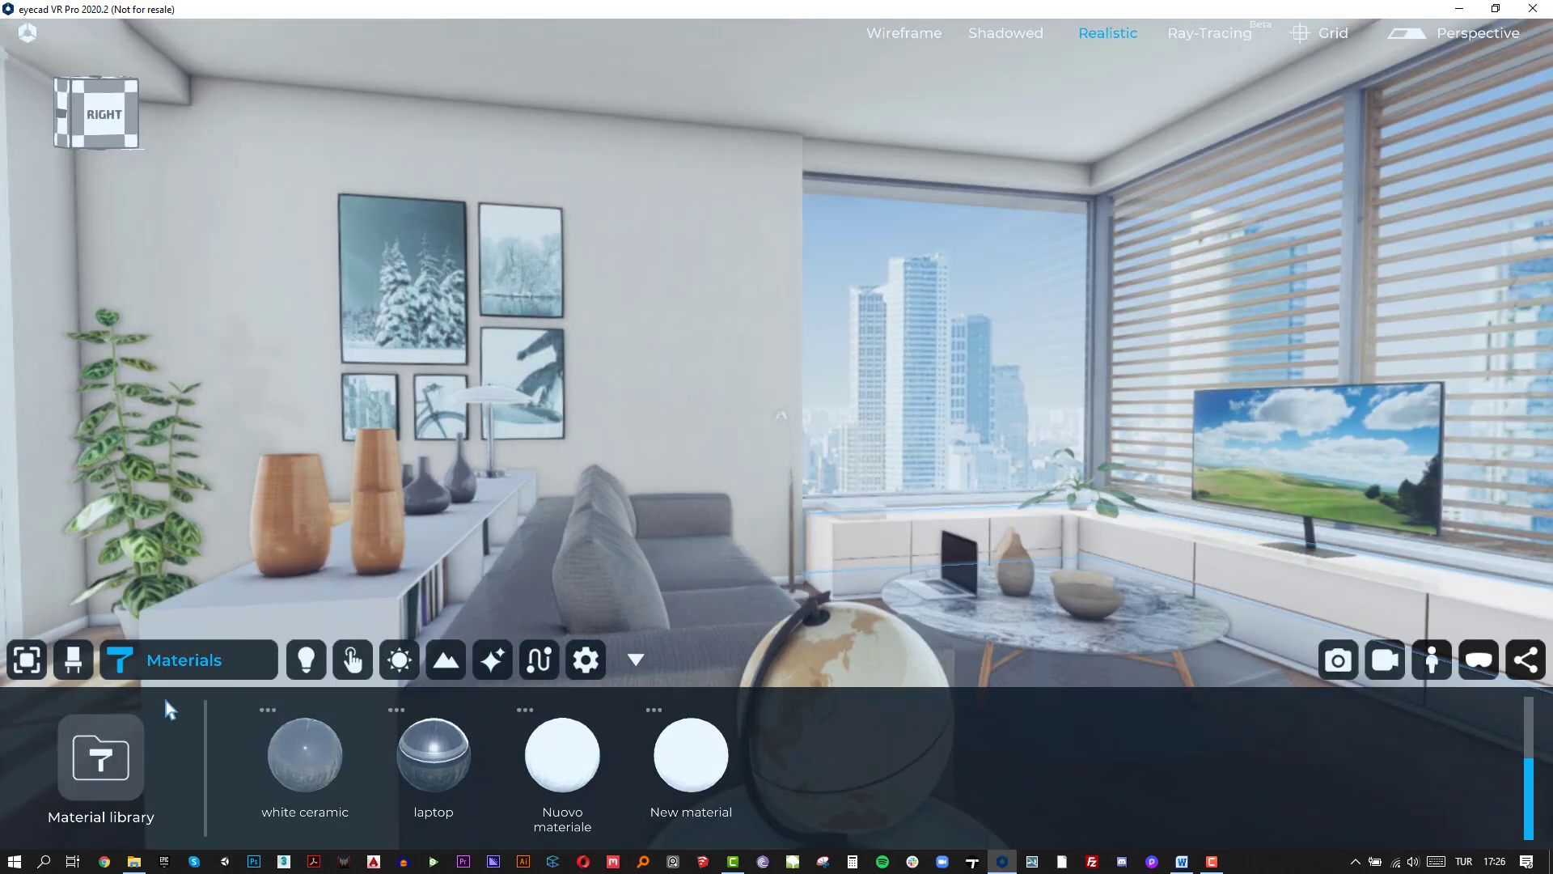
Step: Open the Materials library and download the brick 2 material from the Bricks category
click(169, 710)
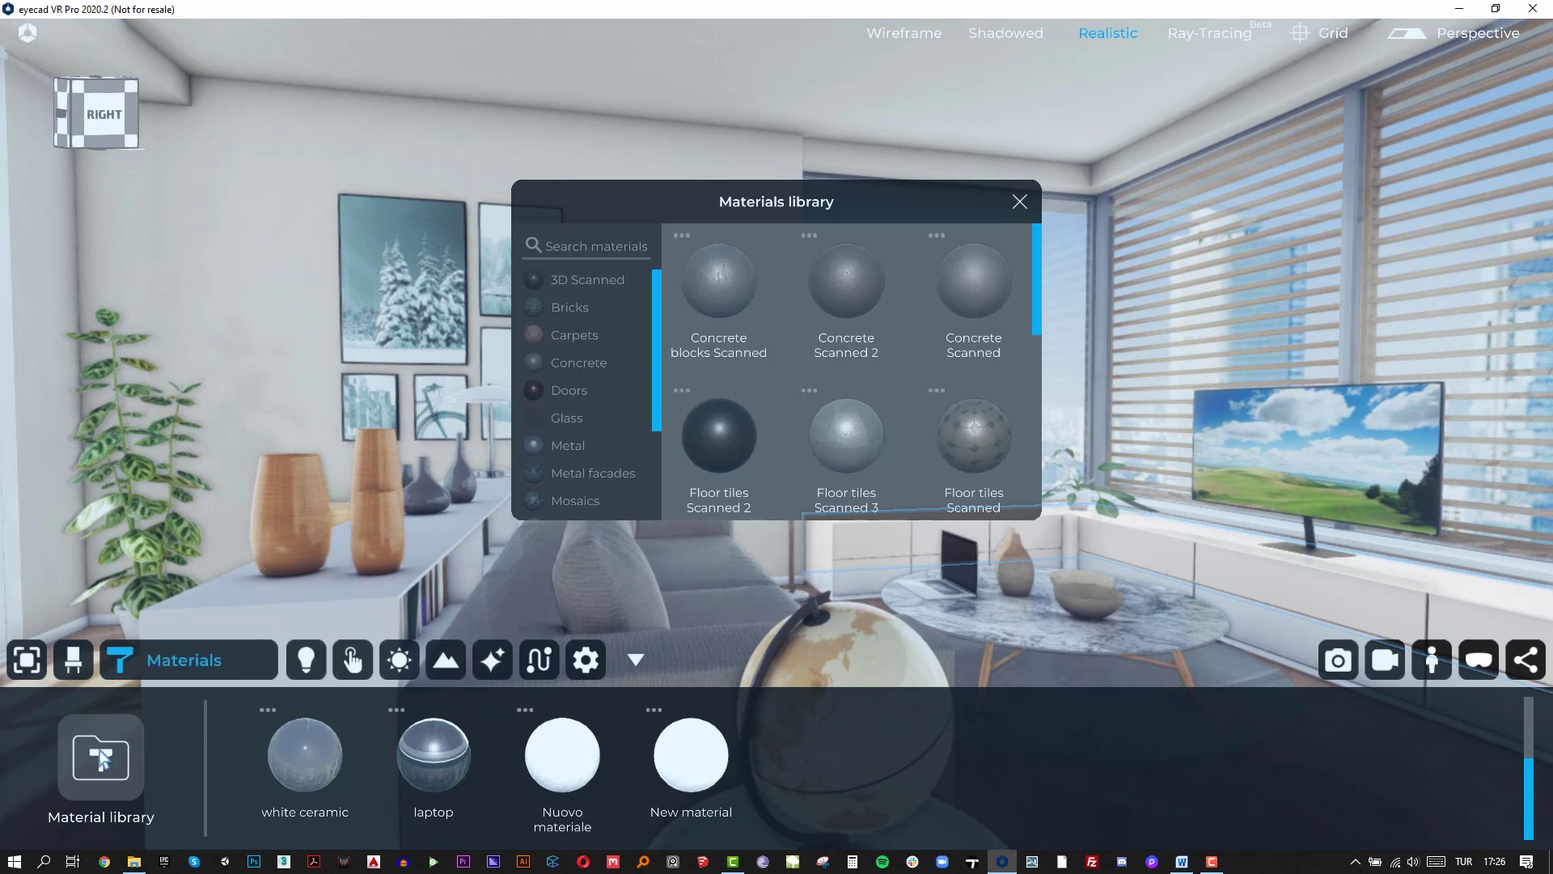
click(572, 313)
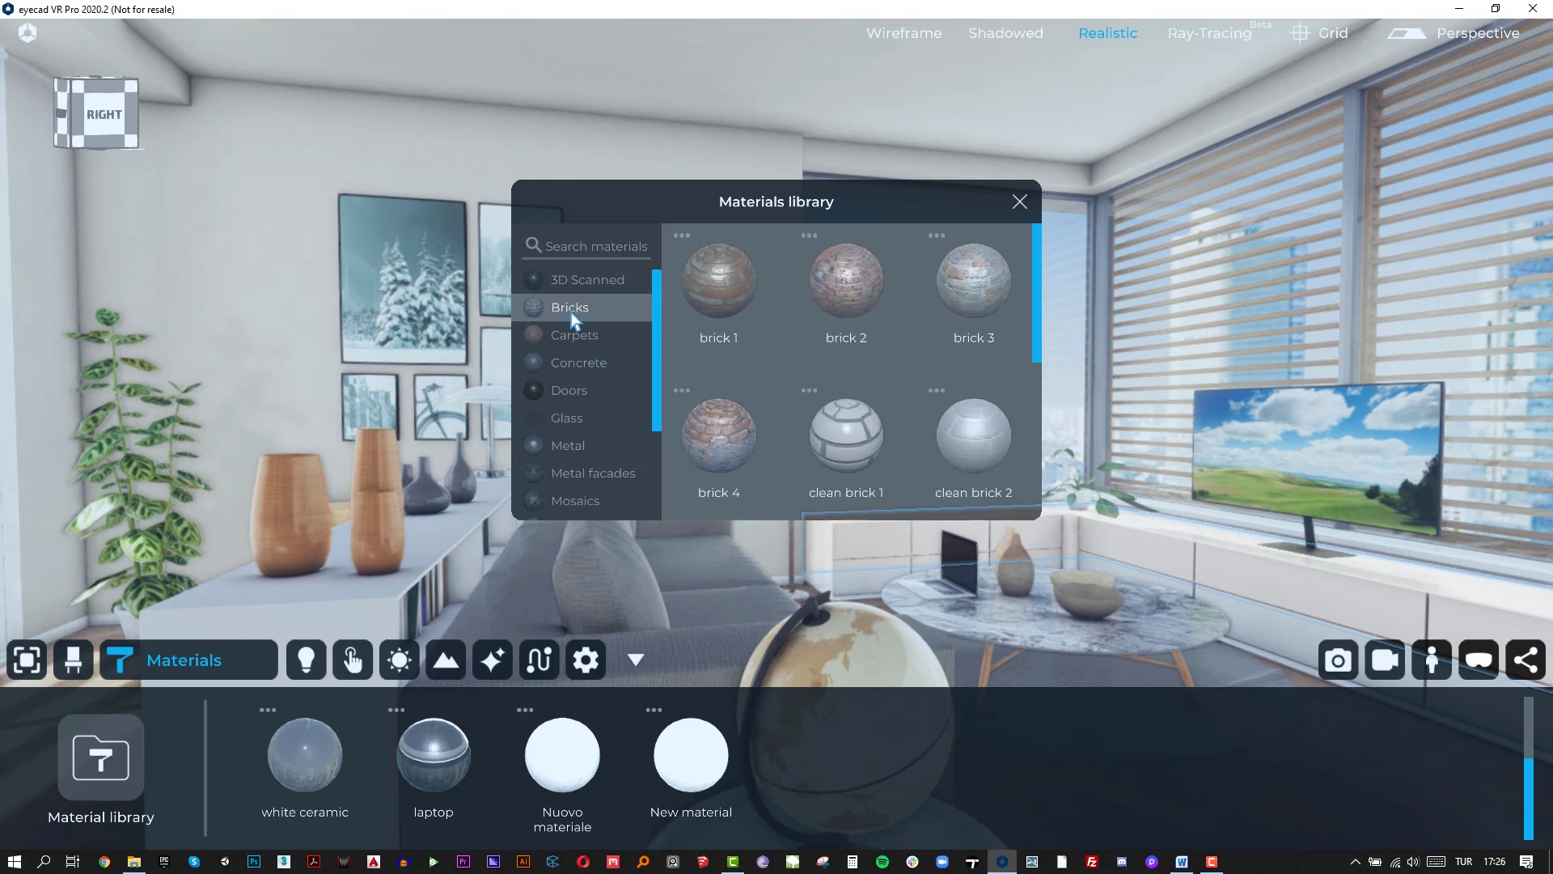
click(853, 298)
click(844, 263)
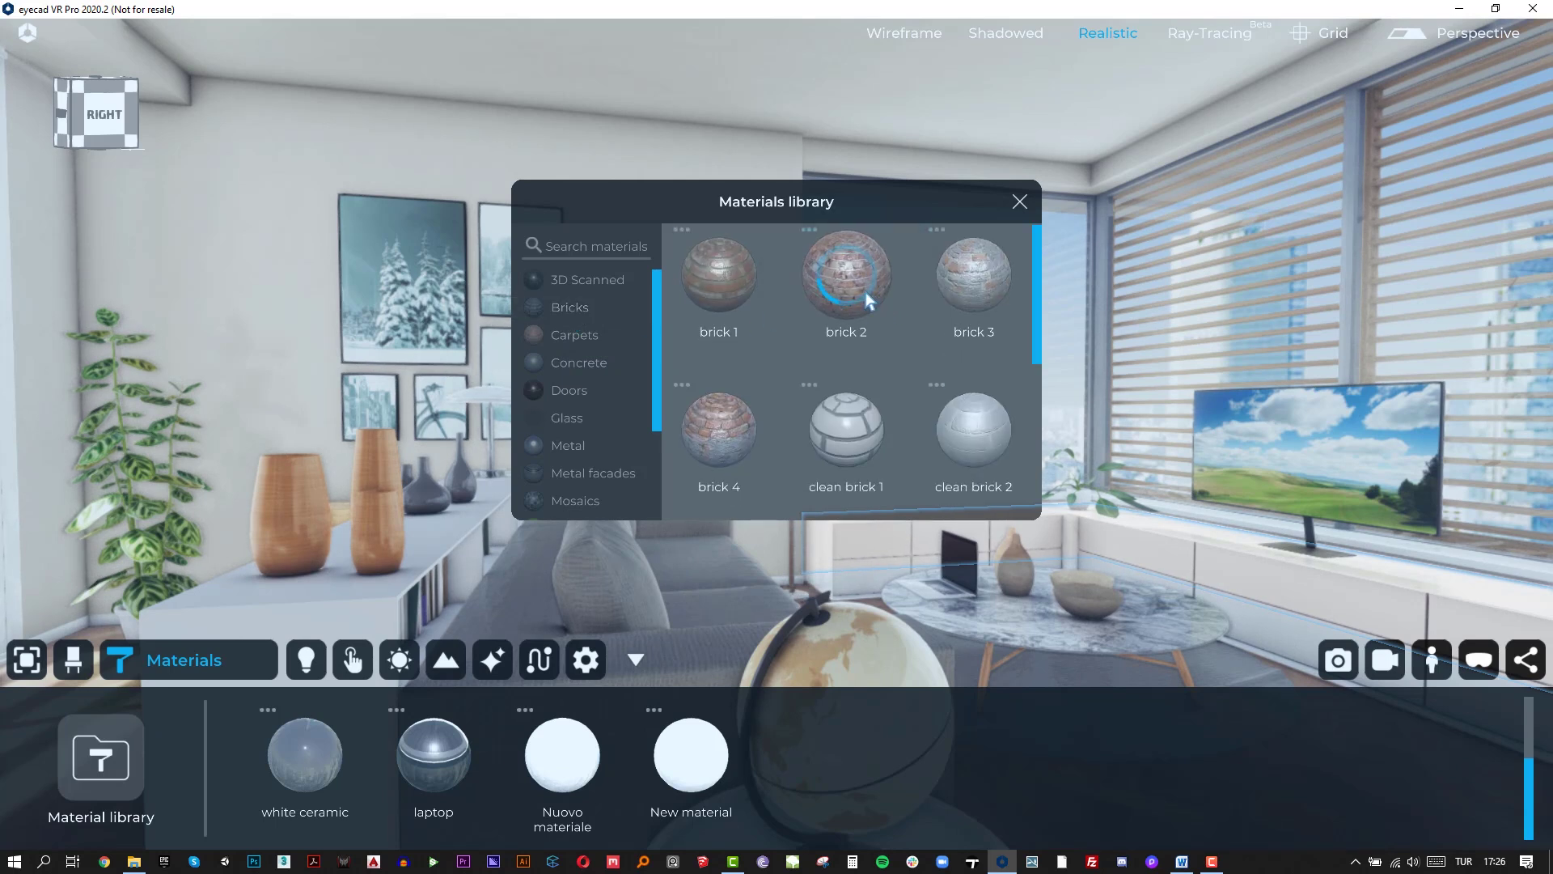
Step: Try the brick 2 material on the living room walls and close the Materials library
drag(812, 770, 259, 322)
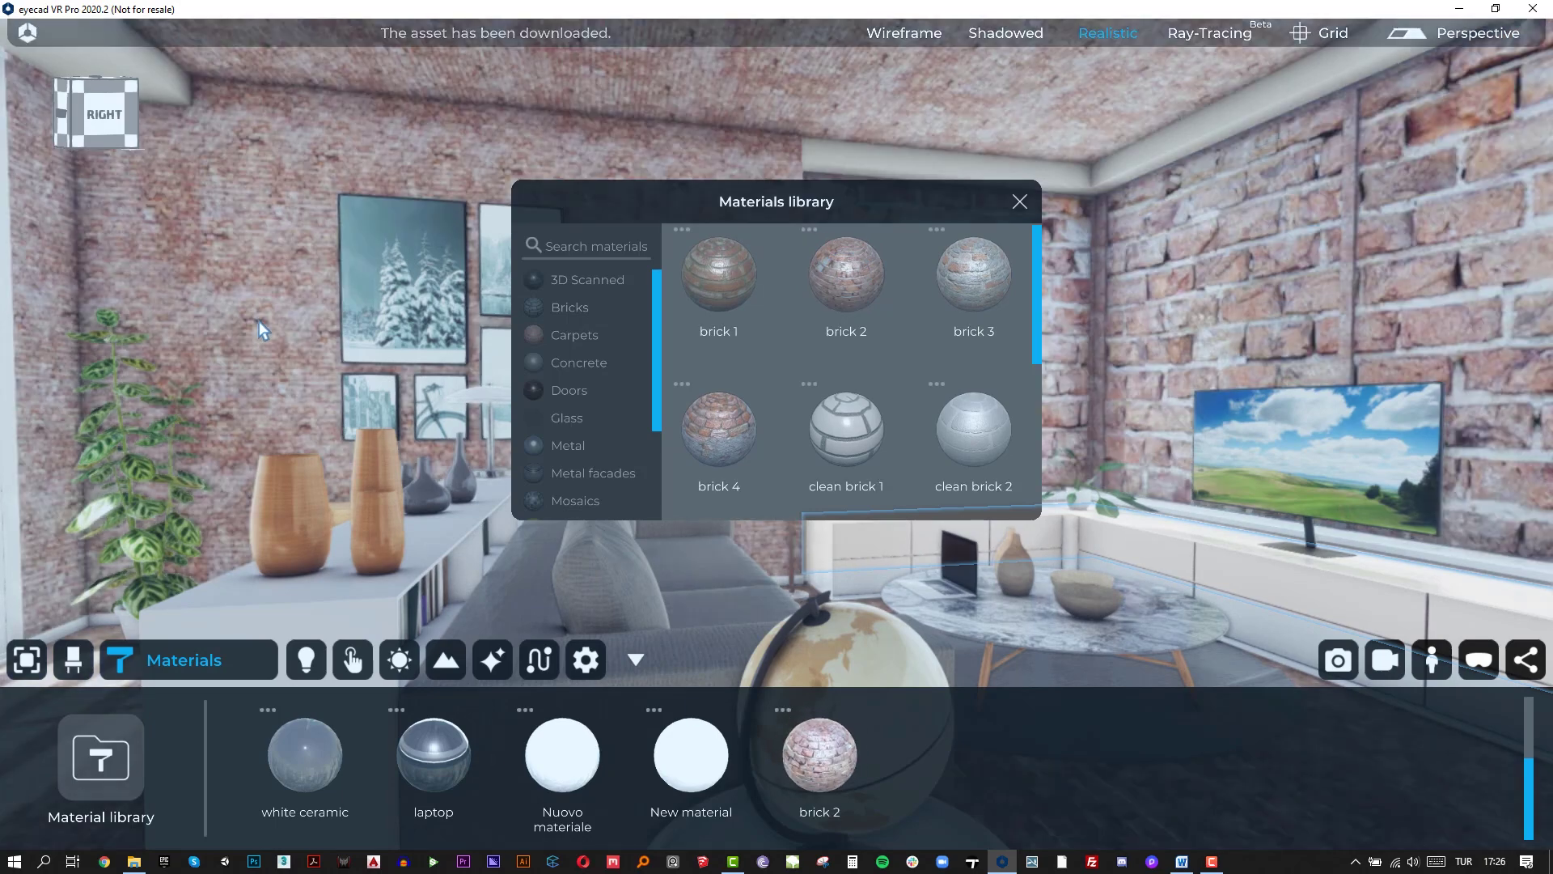
click(1019, 202)
right_drag(767, 381, 453, 381)
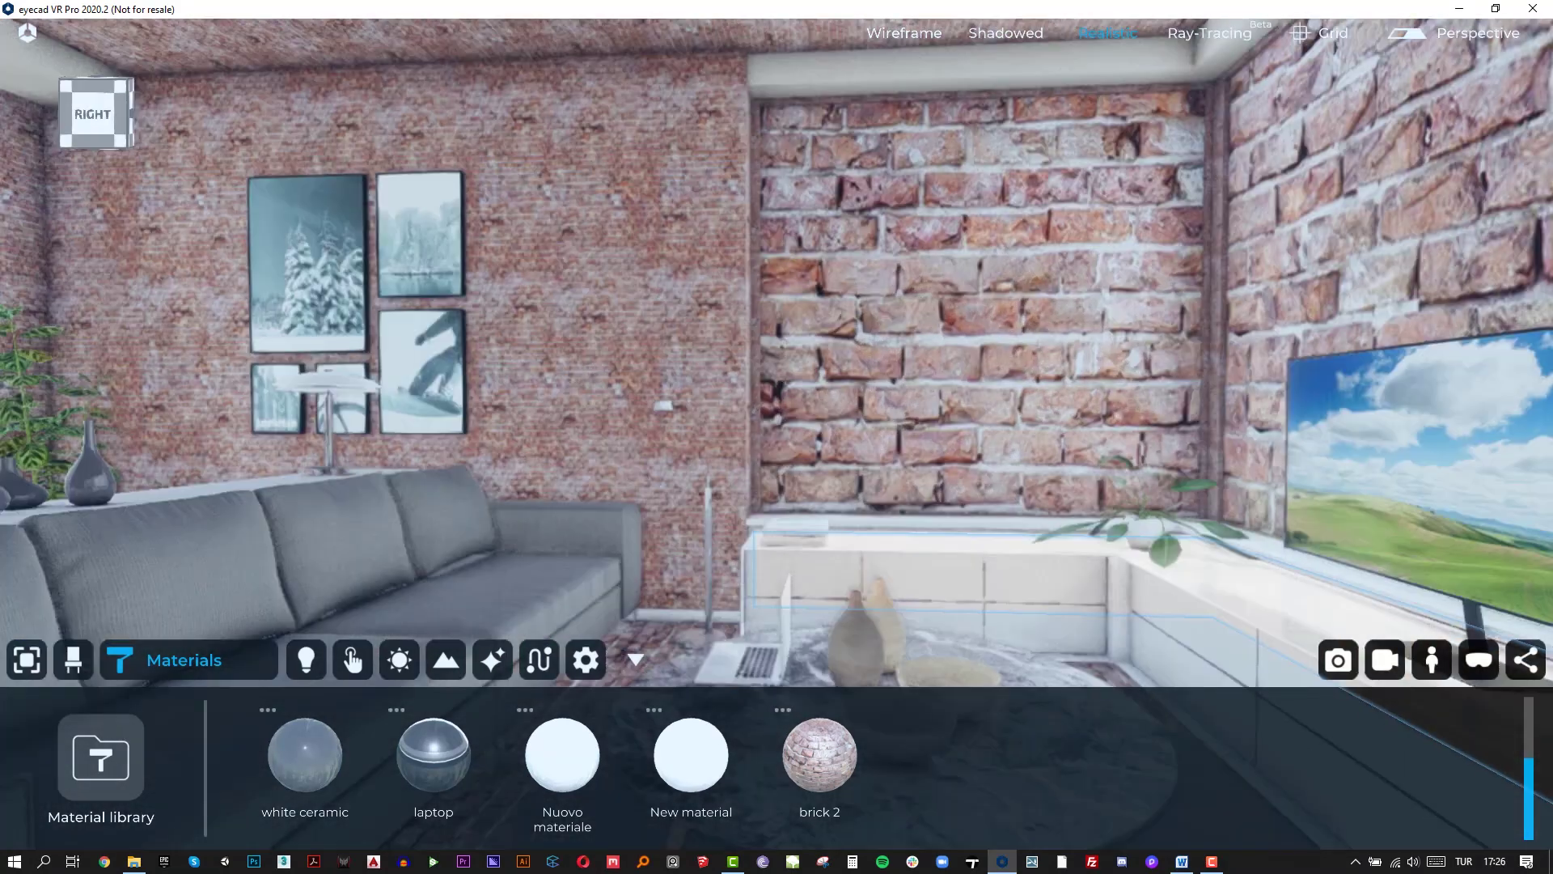
scroll(776, 381, up, 5)
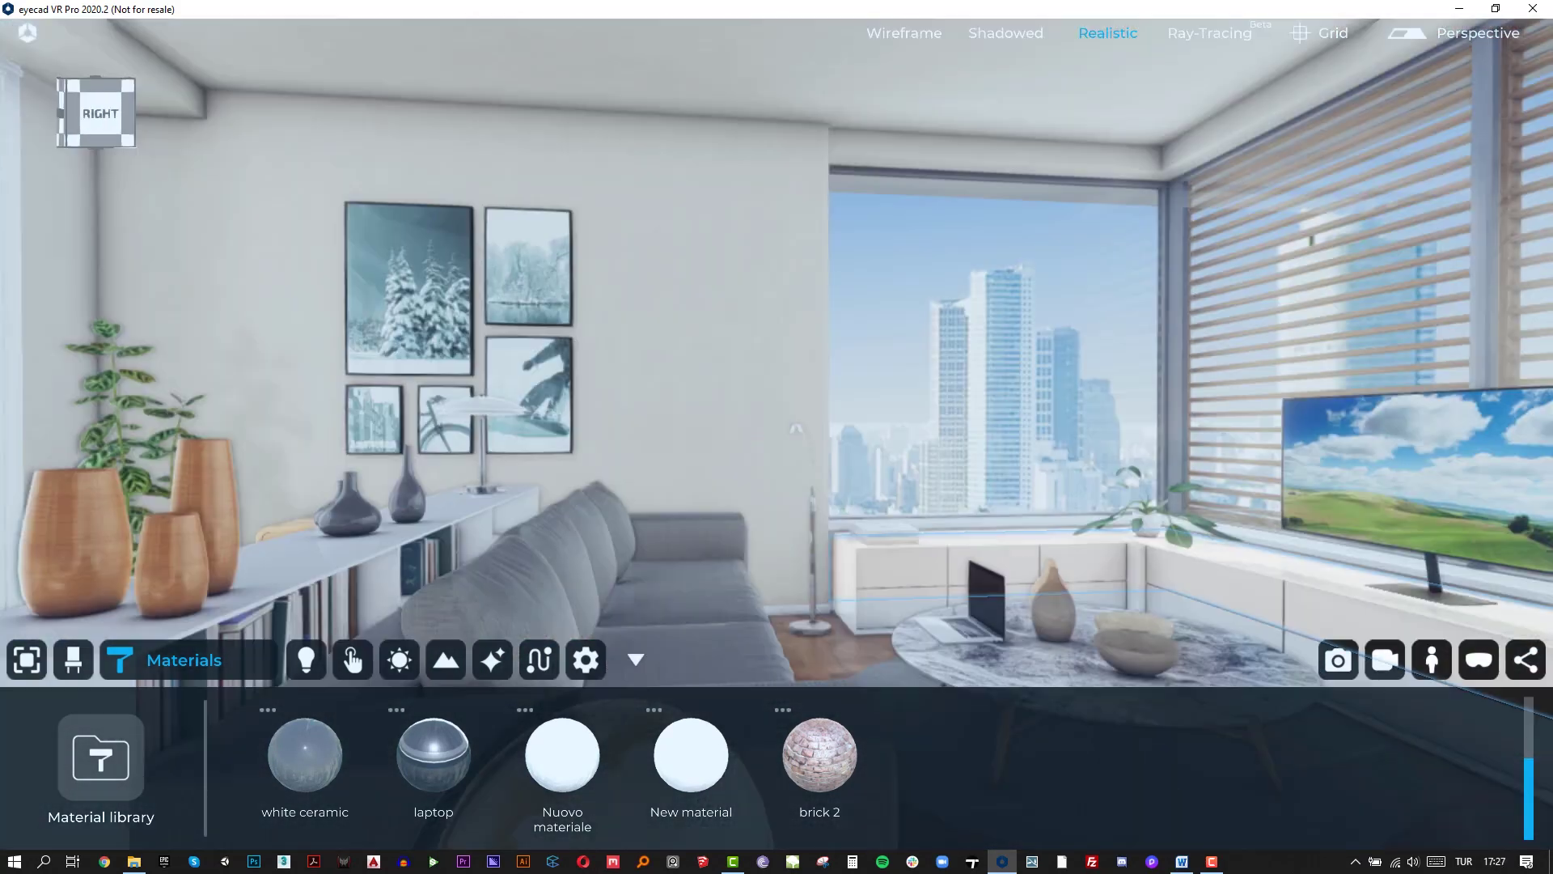
Step: Open the photo camera and frame the living room with the globe table near the centre
right_drag(777, 381, 809, 307)
scroll(776, 381, down, 3)
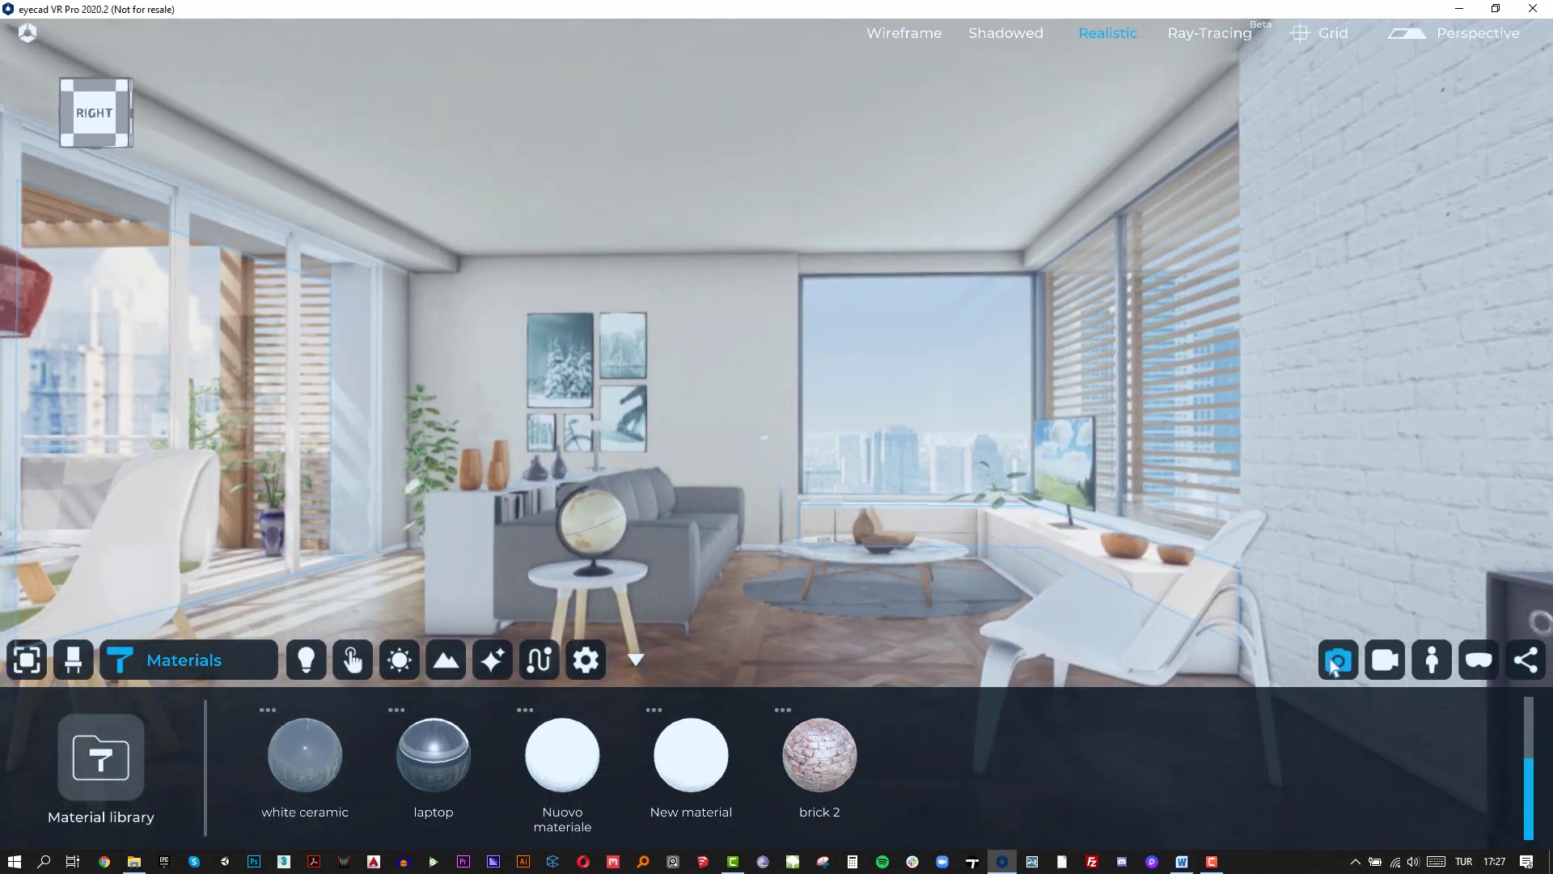
click(1338, 662)
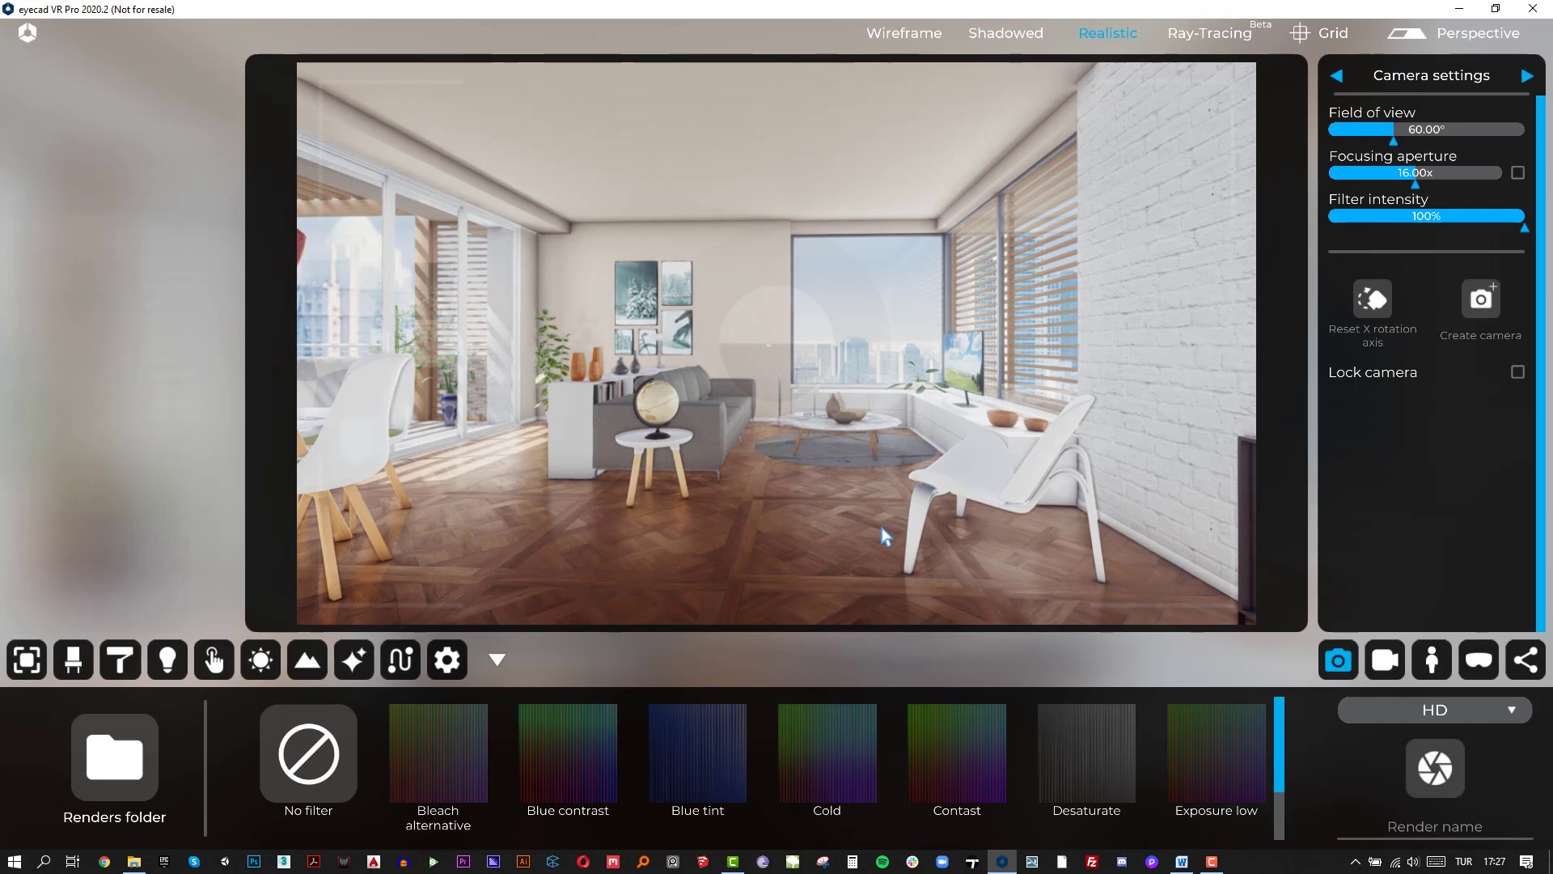
right_drag(801, 458, 720, 459)
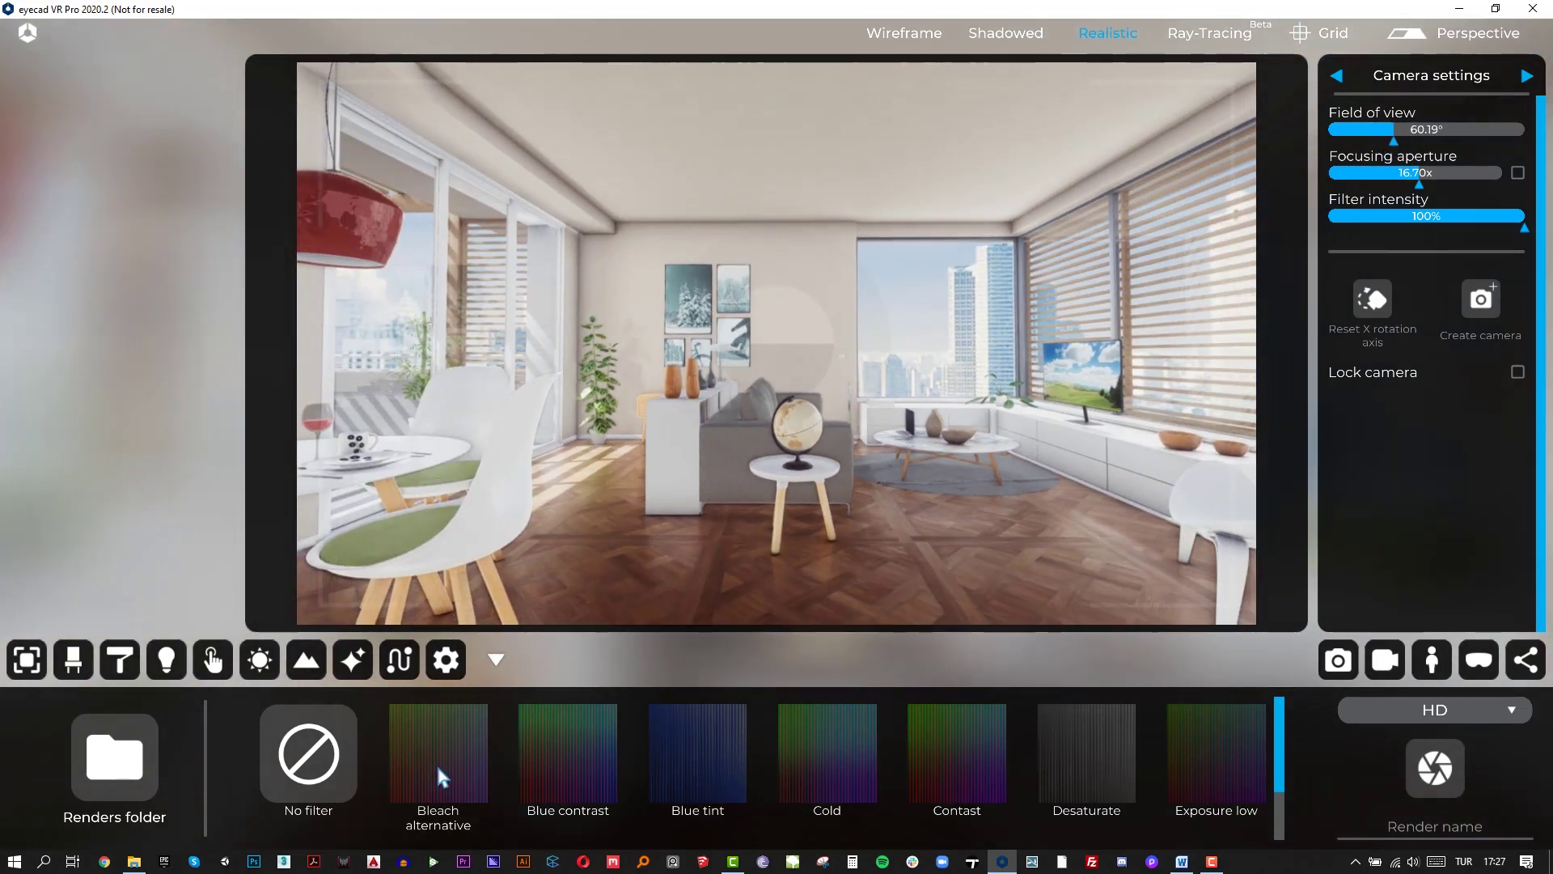
Step: Try the camera filters from Bleach alternative through Exposure low on the living room view, and restore No filter
click(437, 764)
click(573, 755)
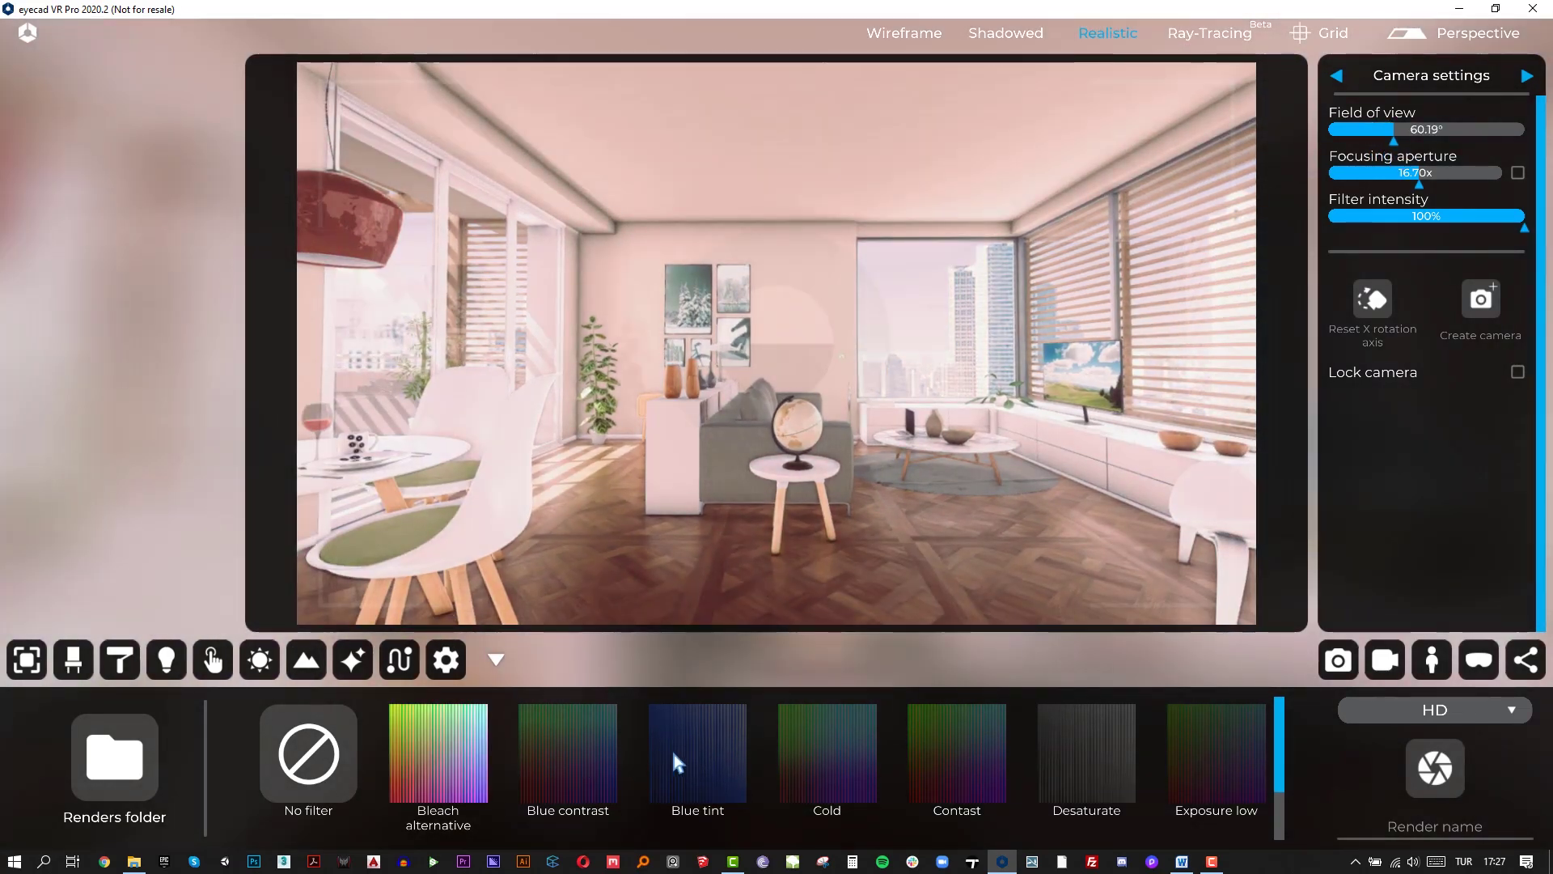
click(706, 758)
click(830, 757)
click(951, 762)
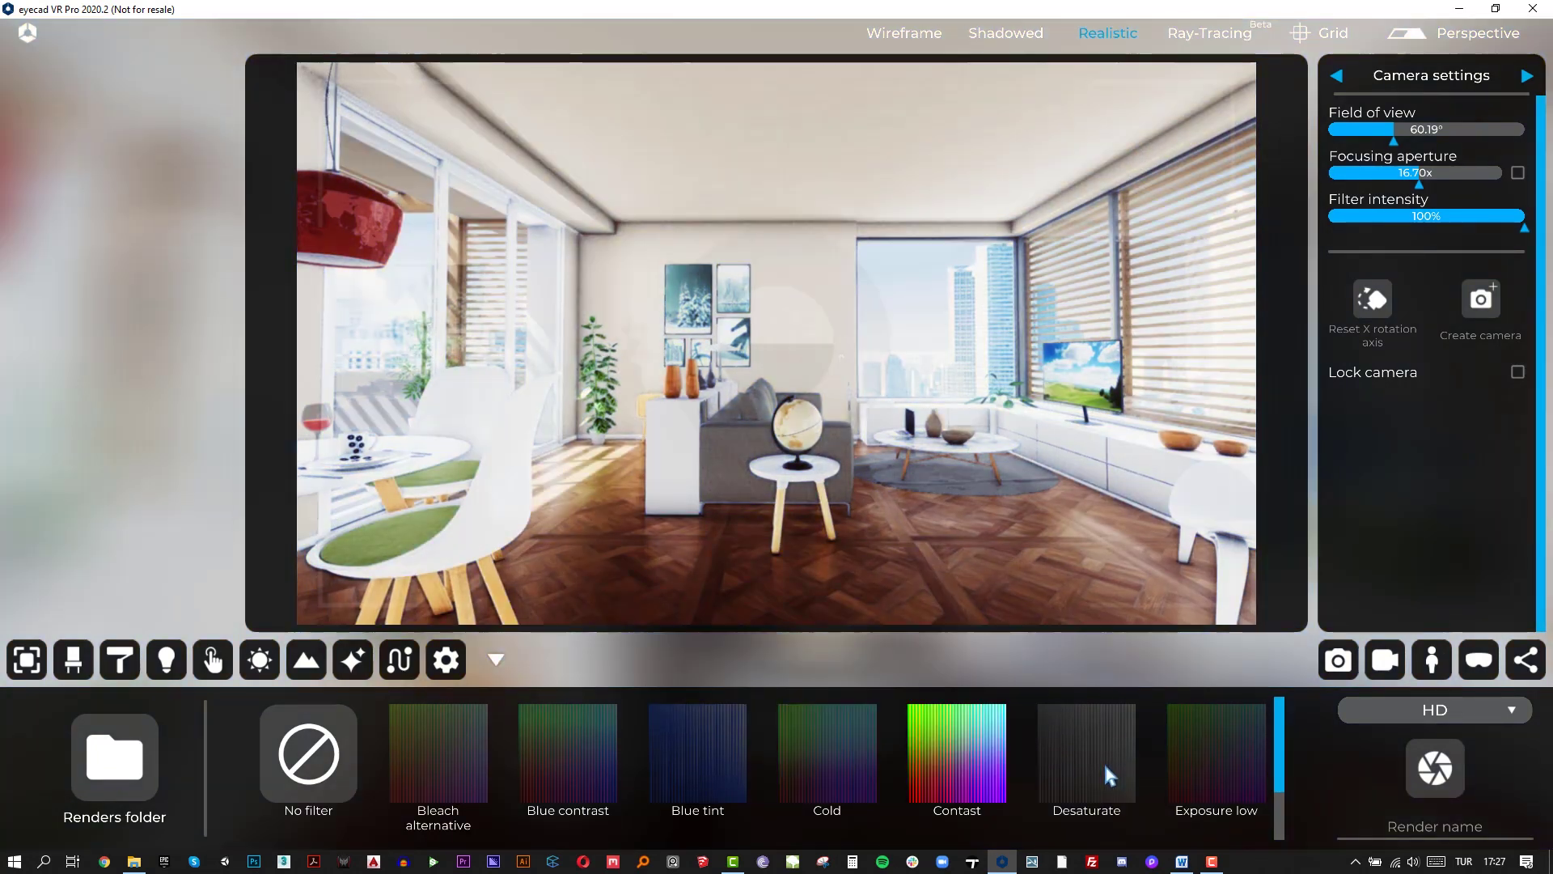
click(1103, 760)
click(1212, 775)
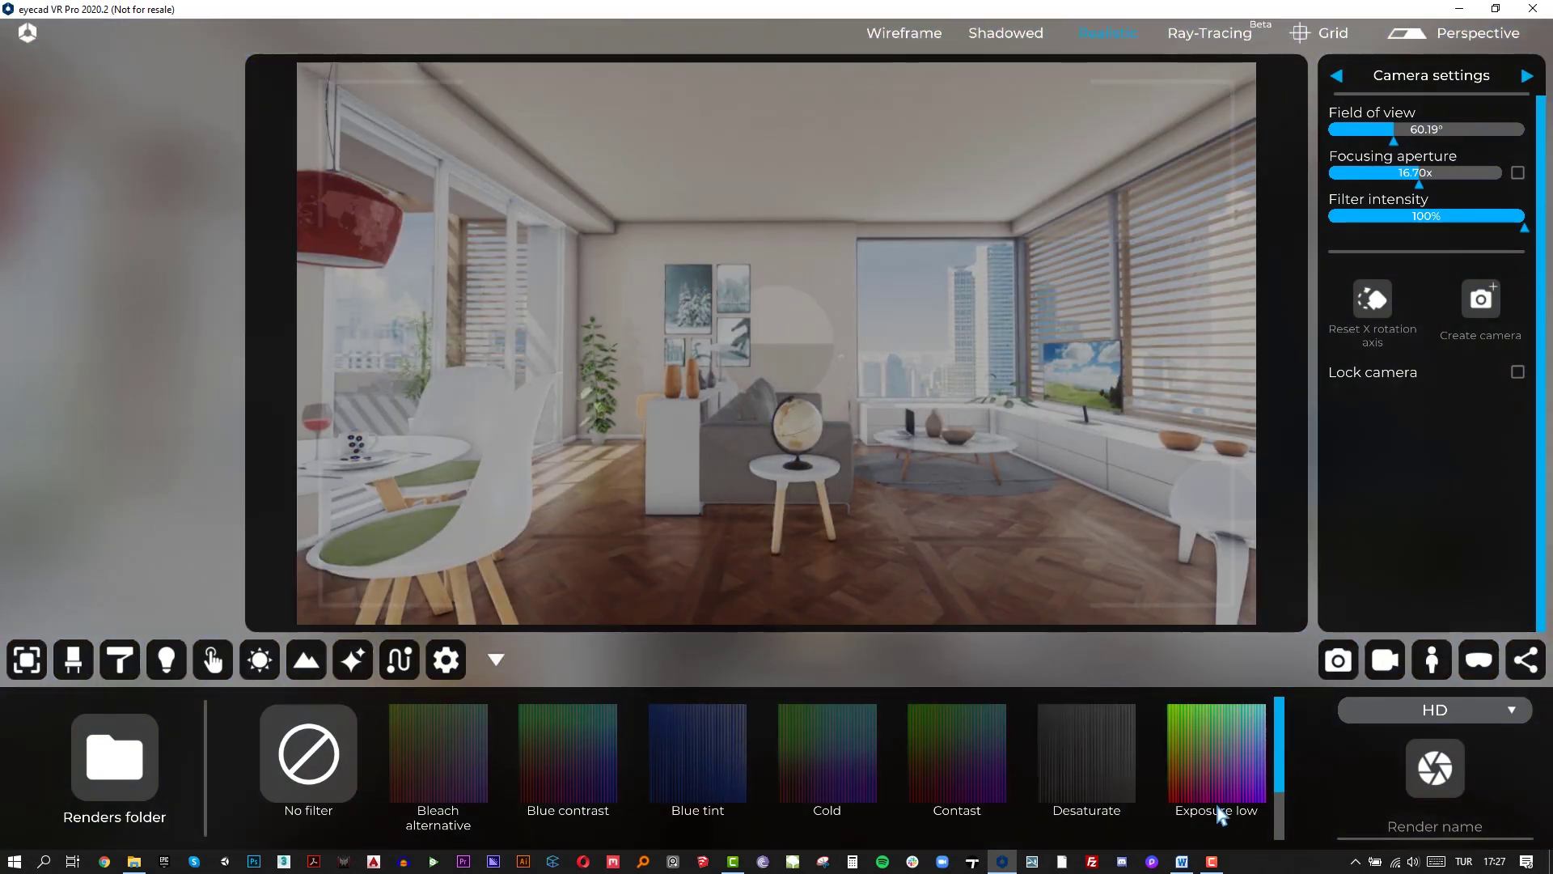
click(463, 763)
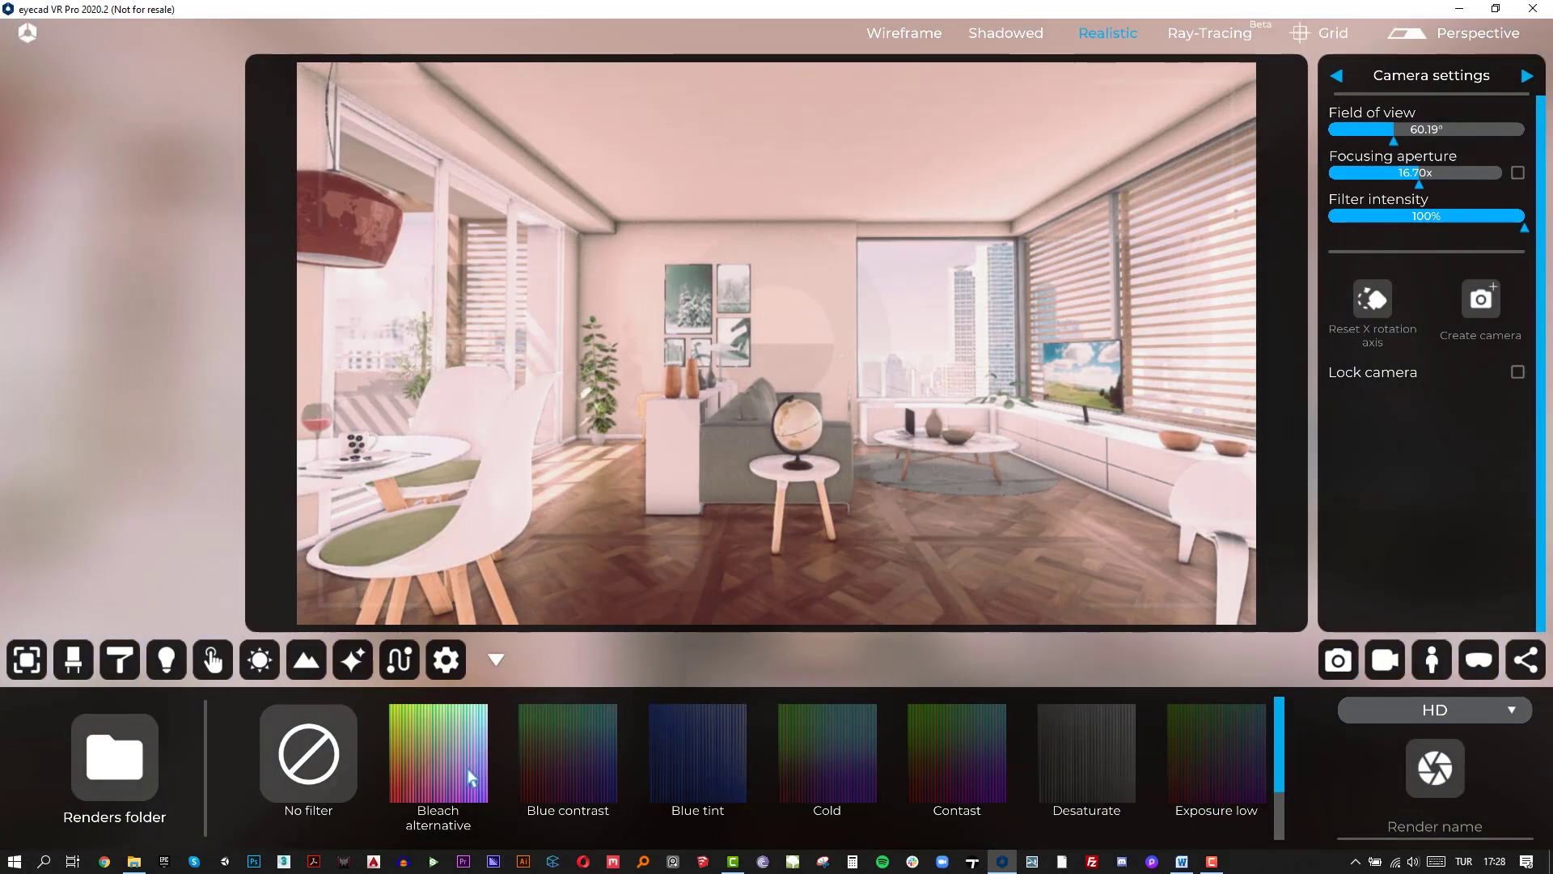
click(552, 759)
click(301, 774)
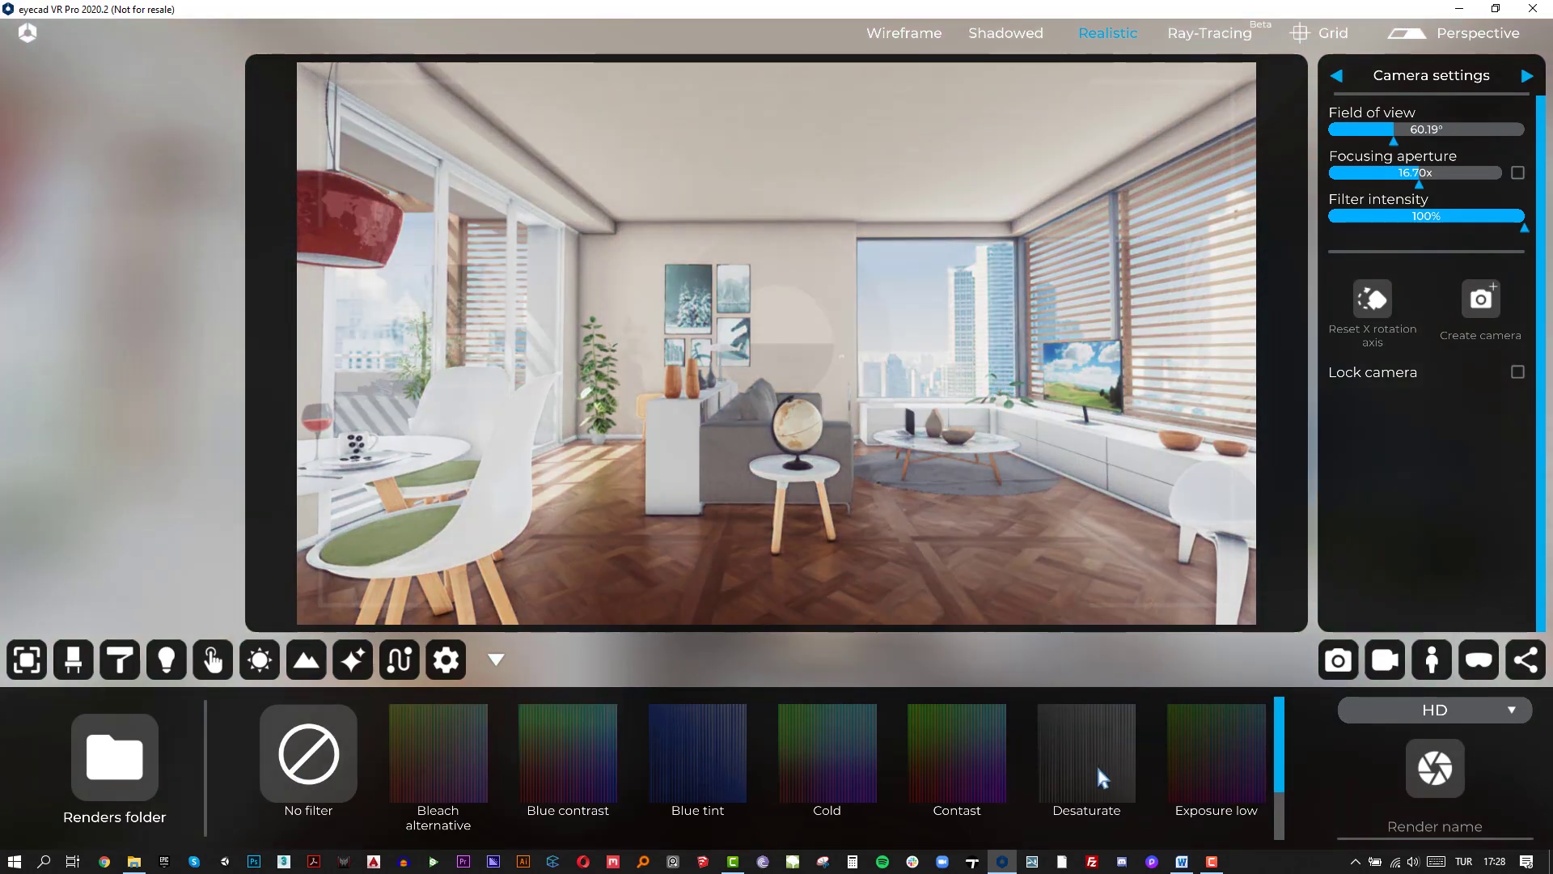
Step: Set the render resolution to UHD and render the framed living room view
click(1511, 712)
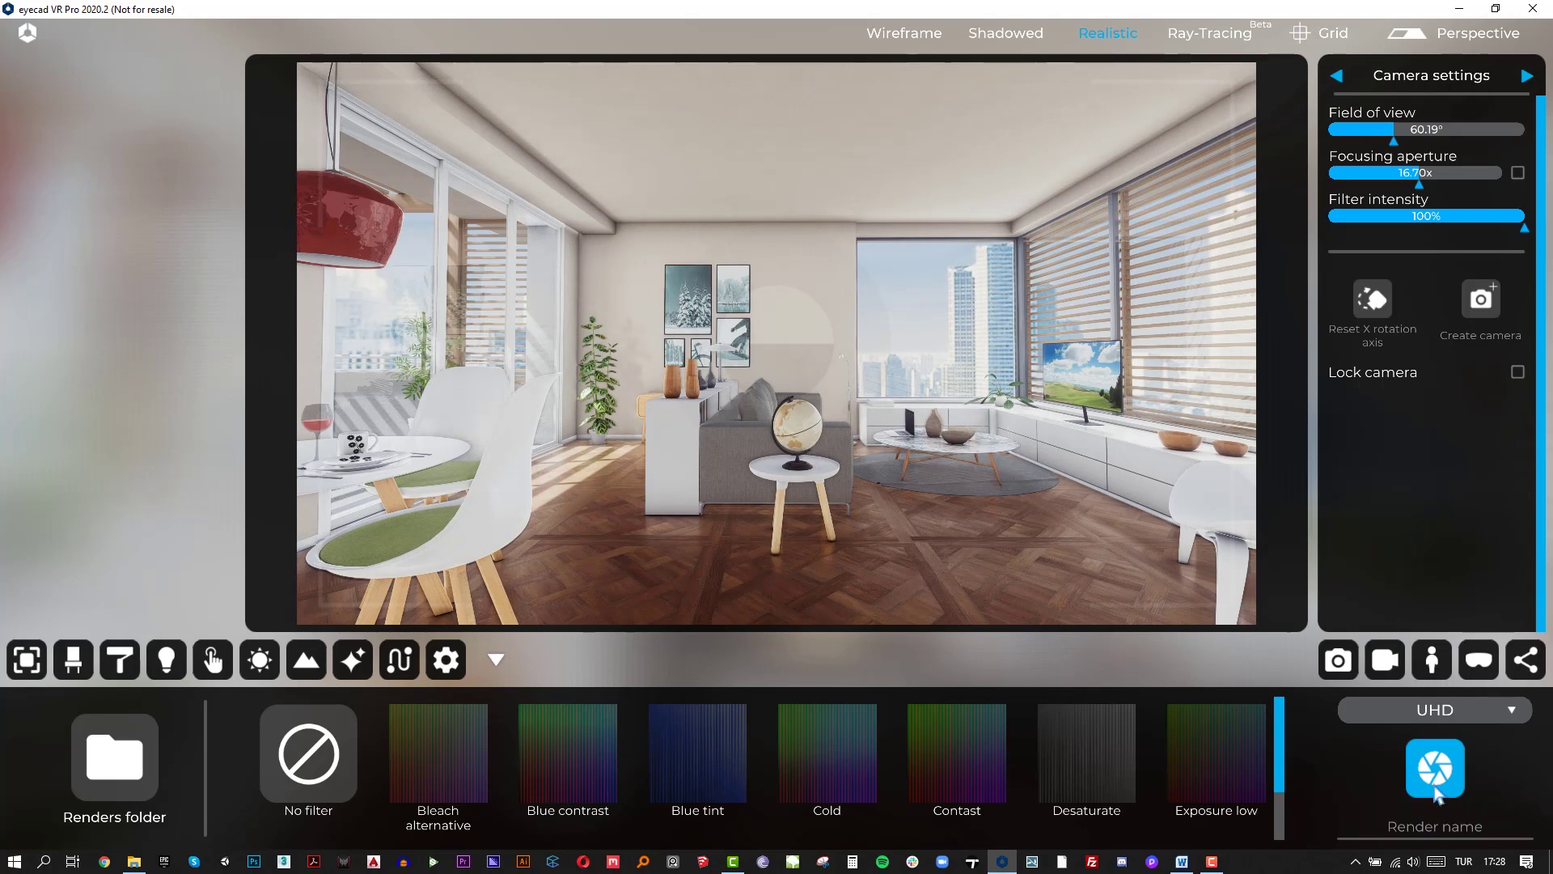
click(1441, 790)
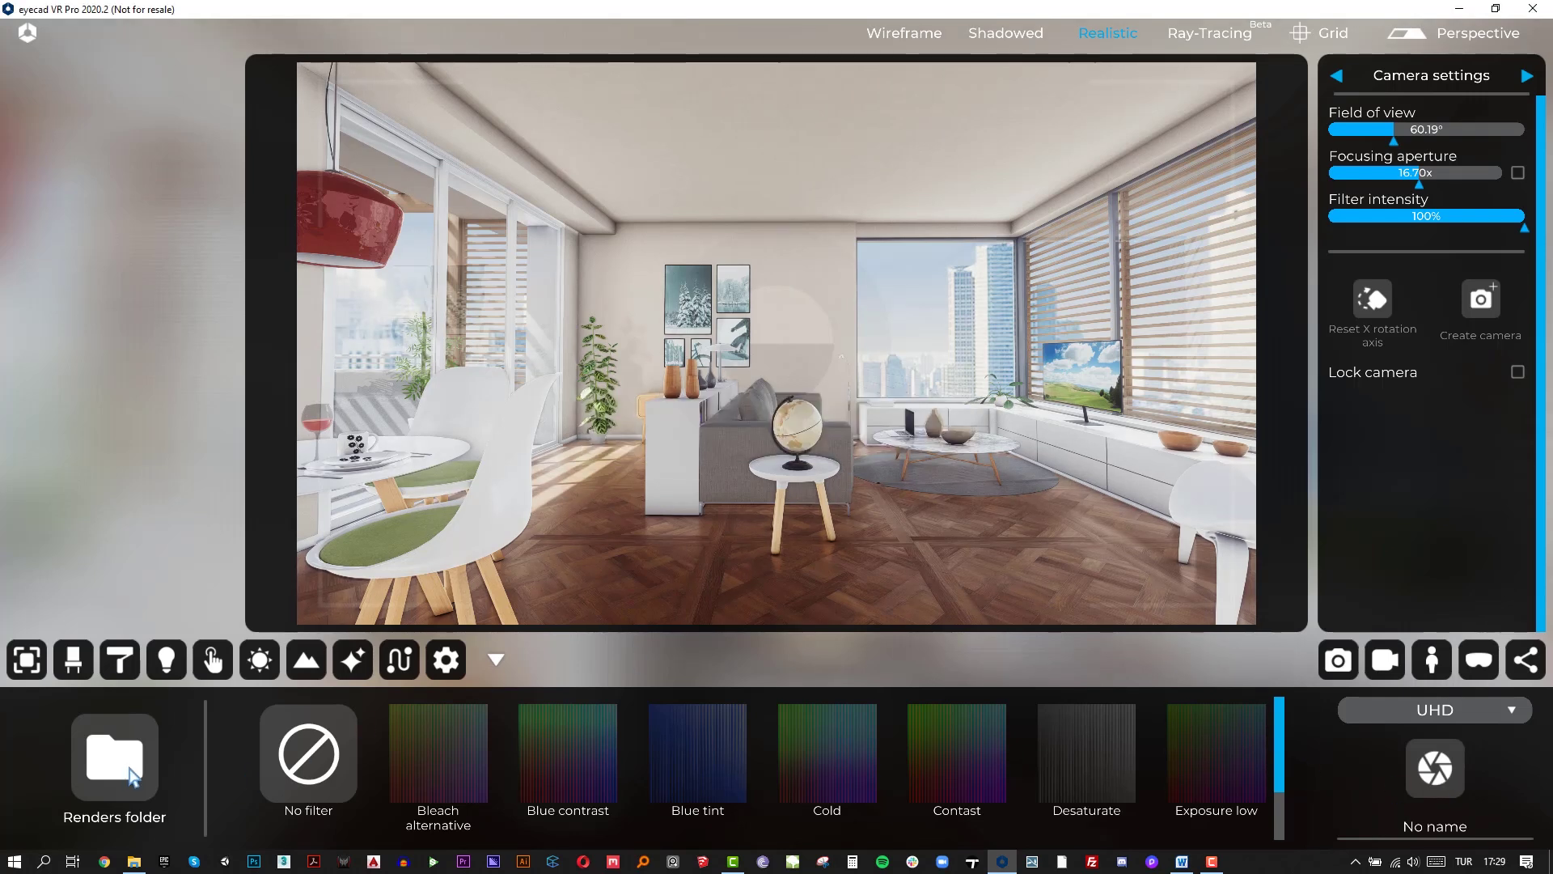
Step: Open the renders folder, and play the shooting sequence of the apartment in the video camera
click(128, 773)
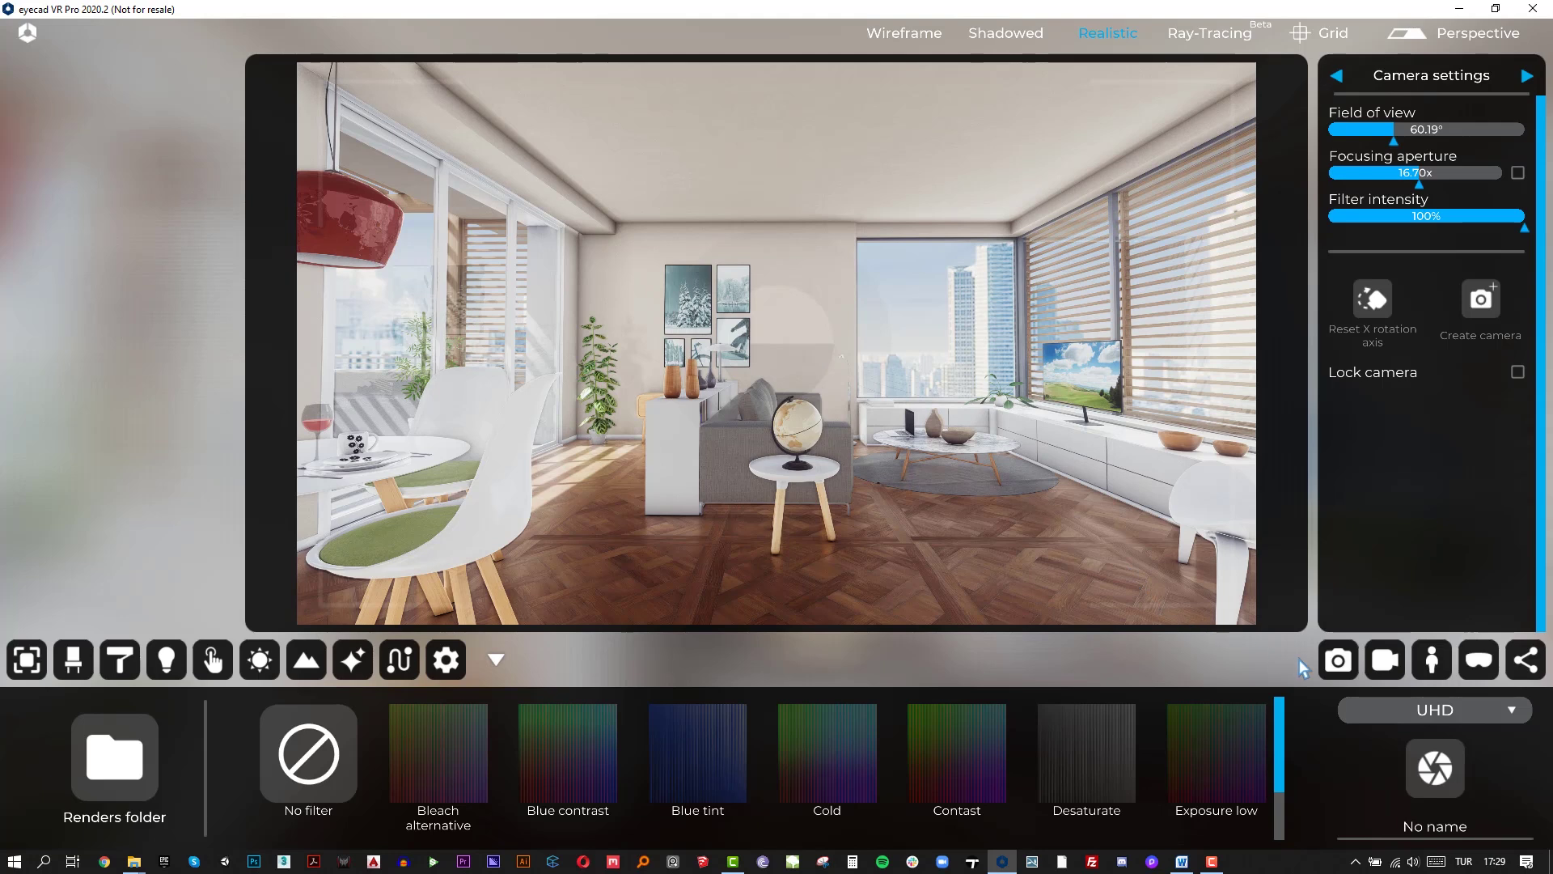
click(1387, 667)
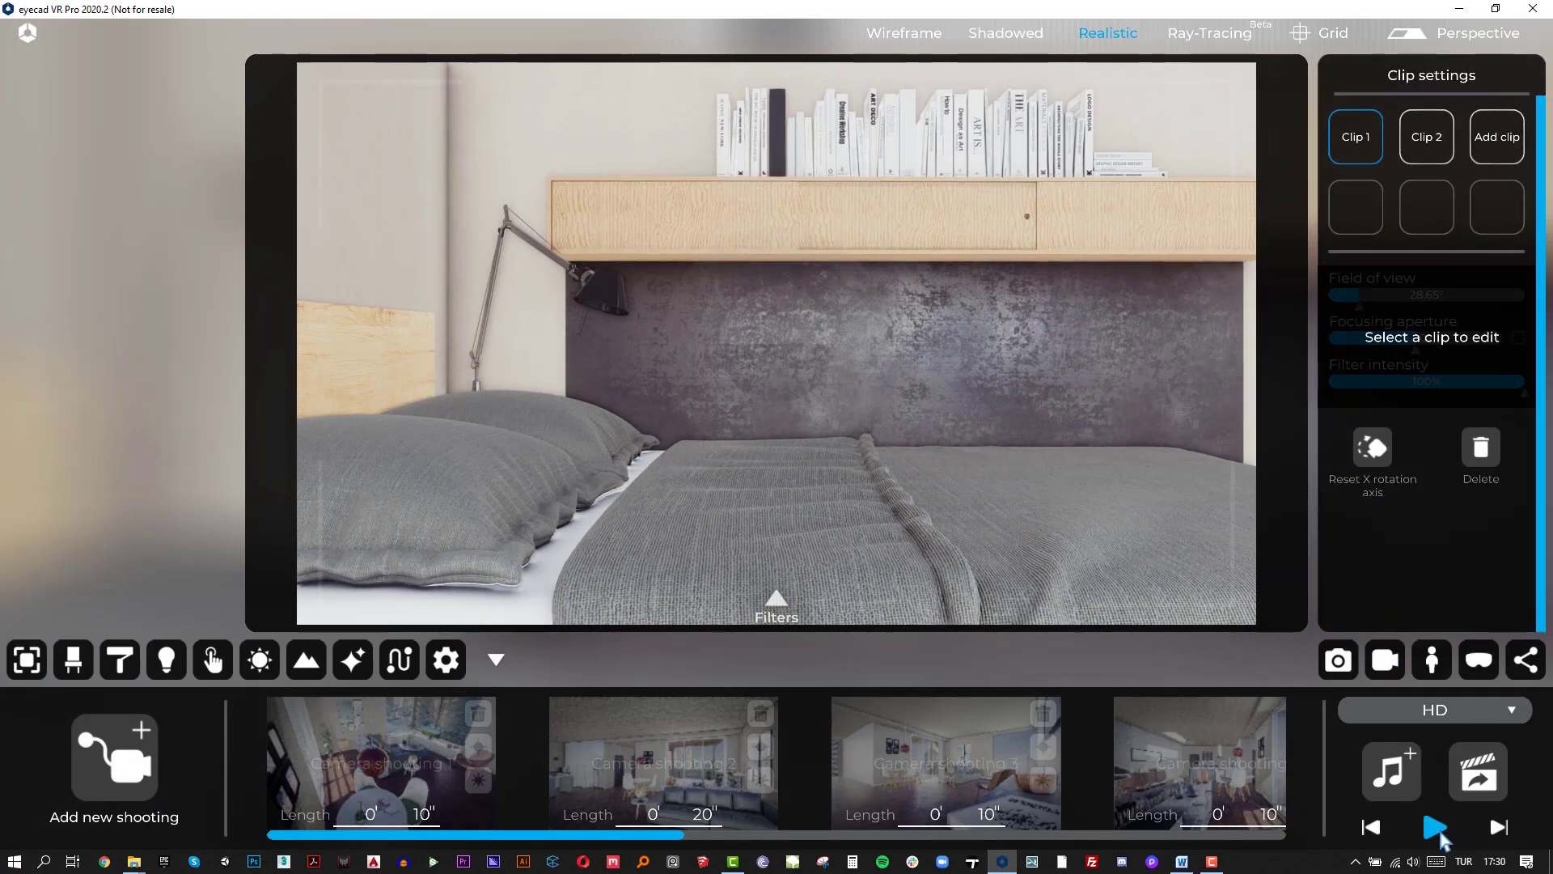
click(1436, 826)
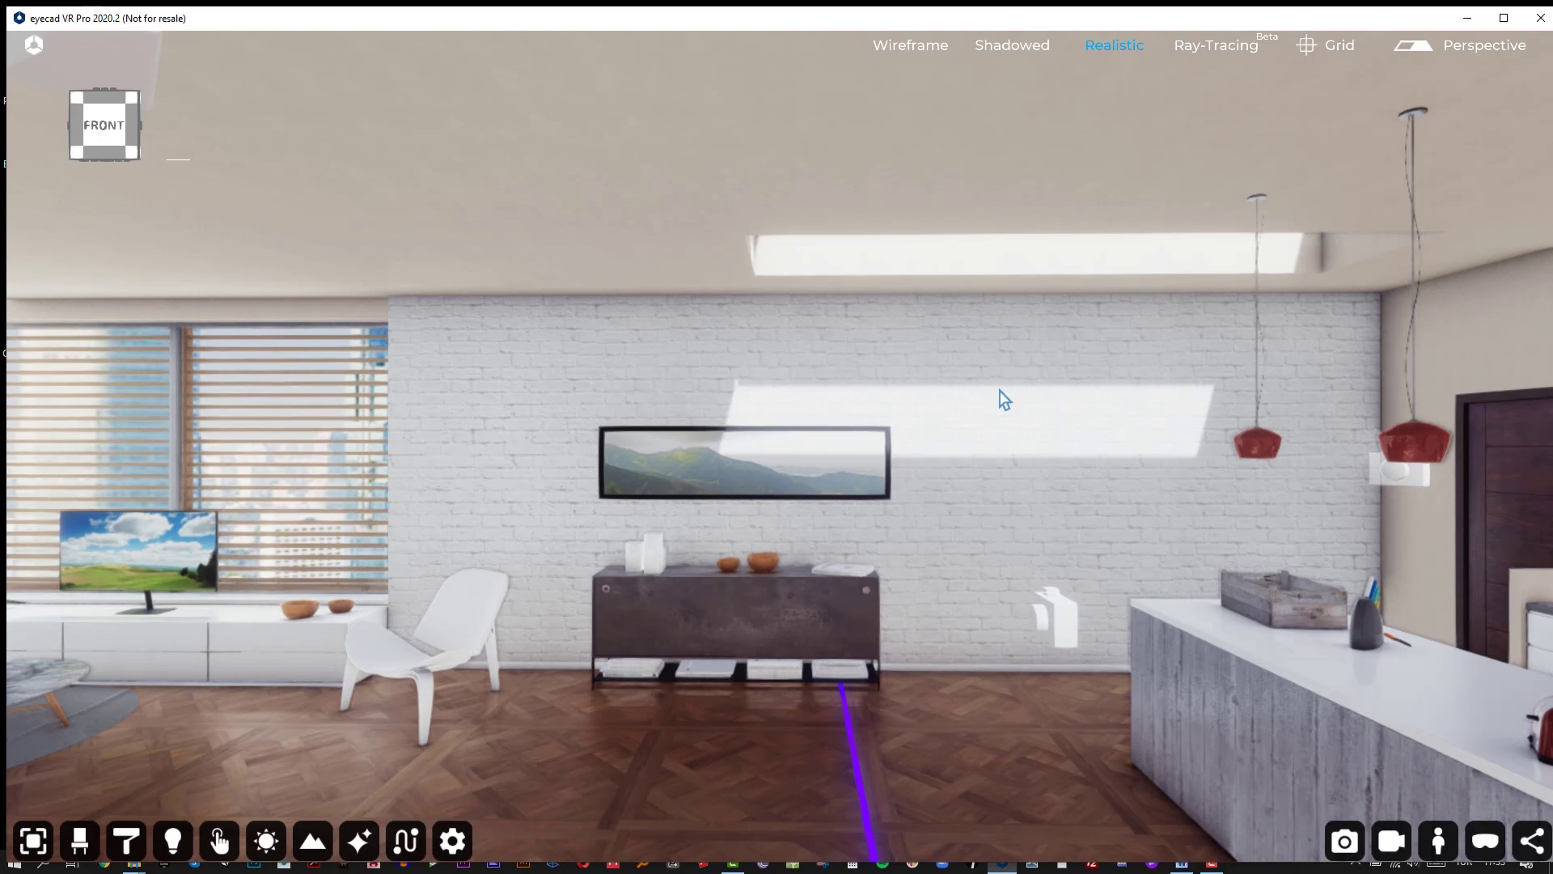
Step: Enter the immersive first-person walkthrough and look around beside the brick wall, toward the kitchen
click(1485, 843)
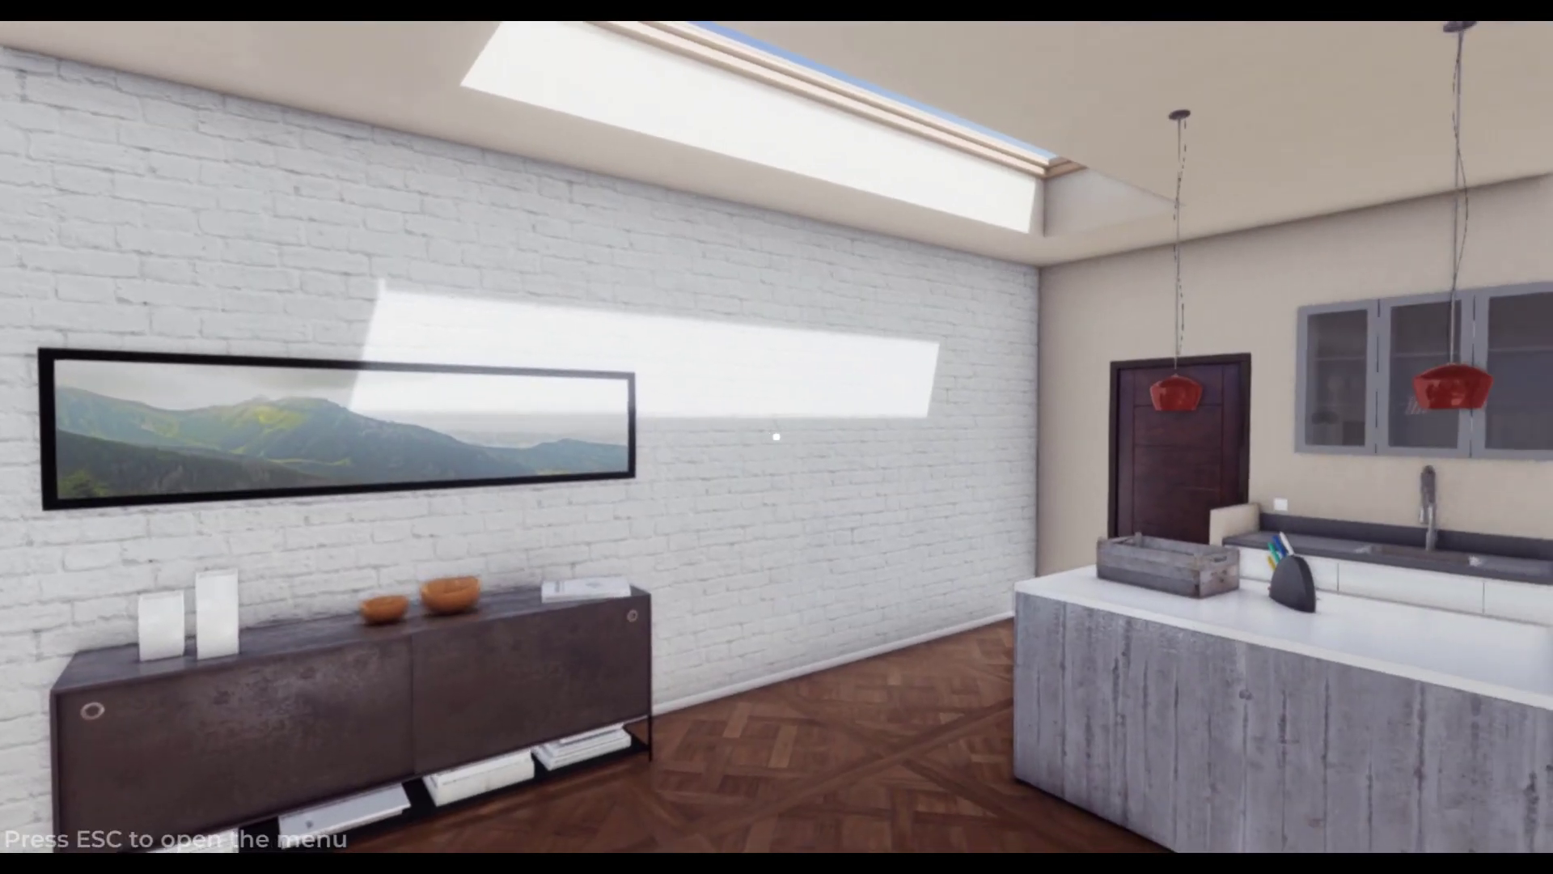
key(Right)
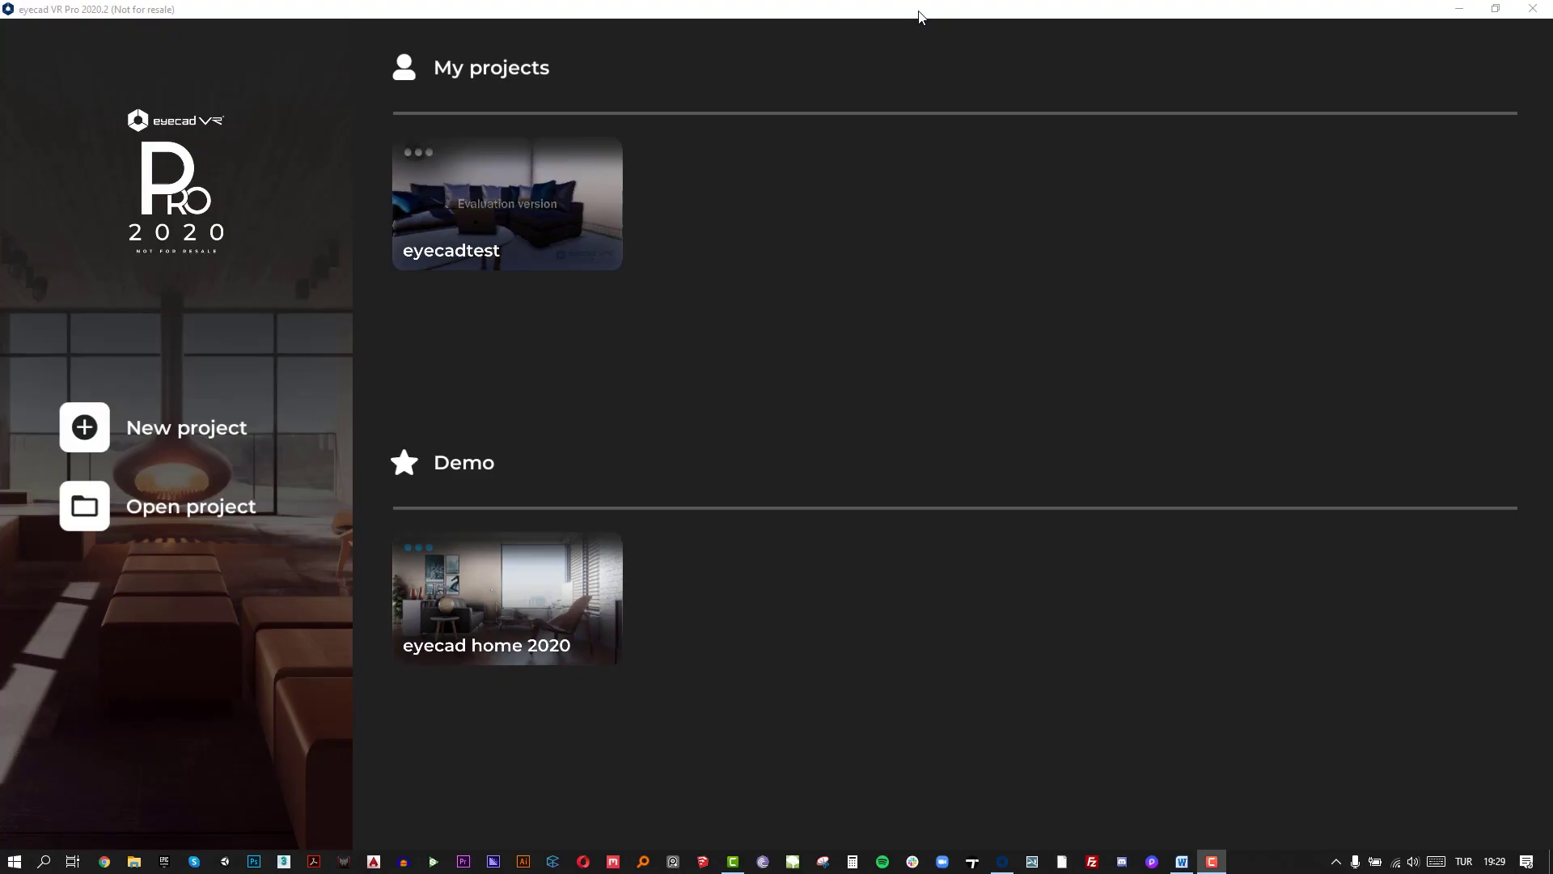
Step: Create a new project from the Exteriors template with Flat terrain as the starting environment
click(919, 12)
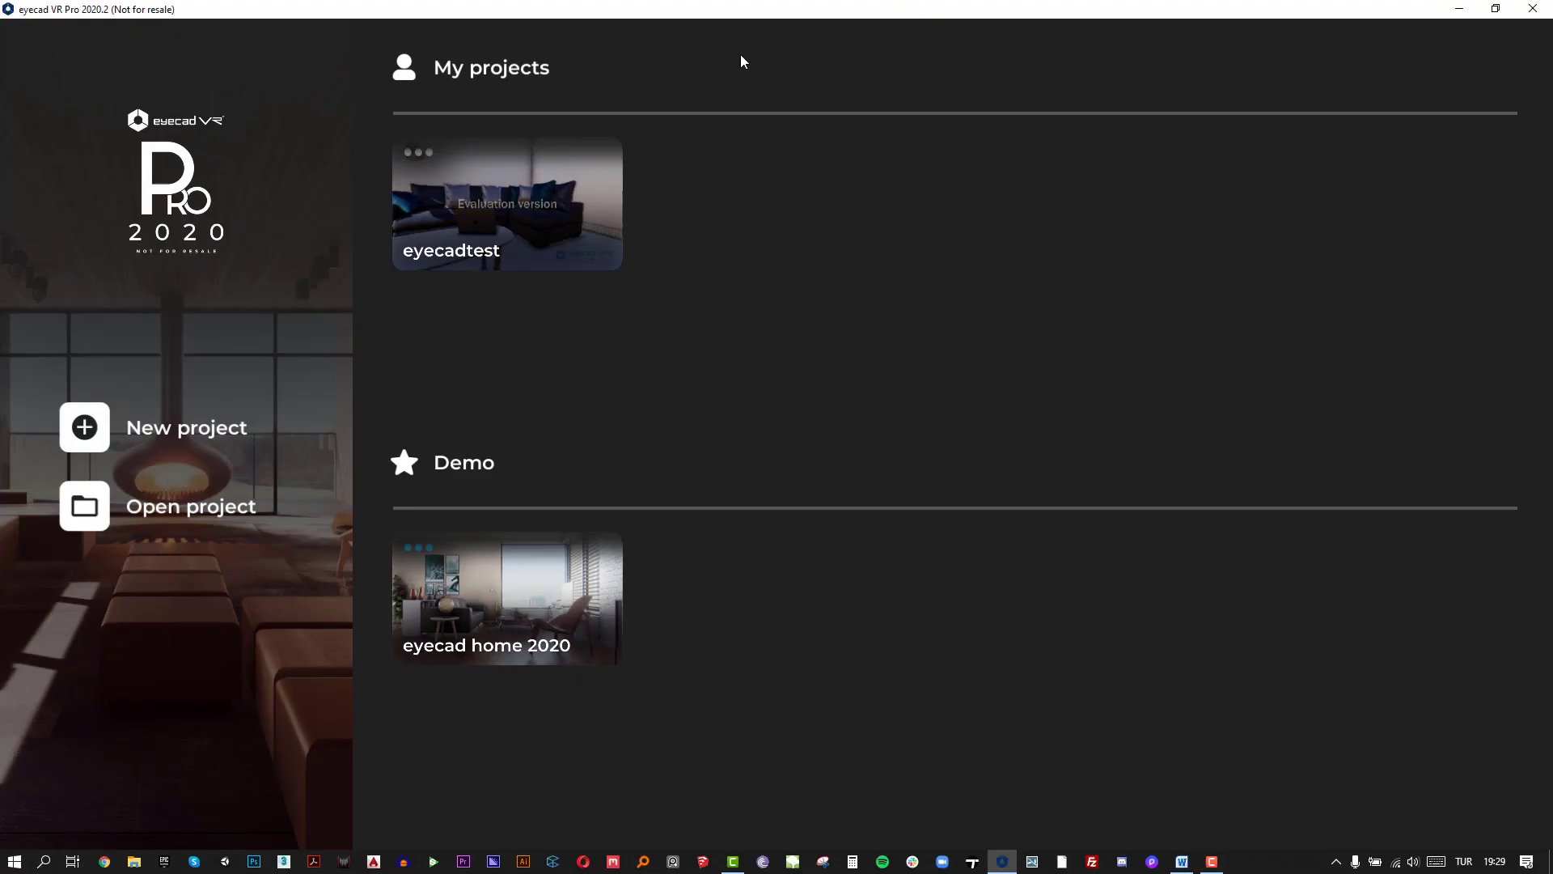
click(190, 429)
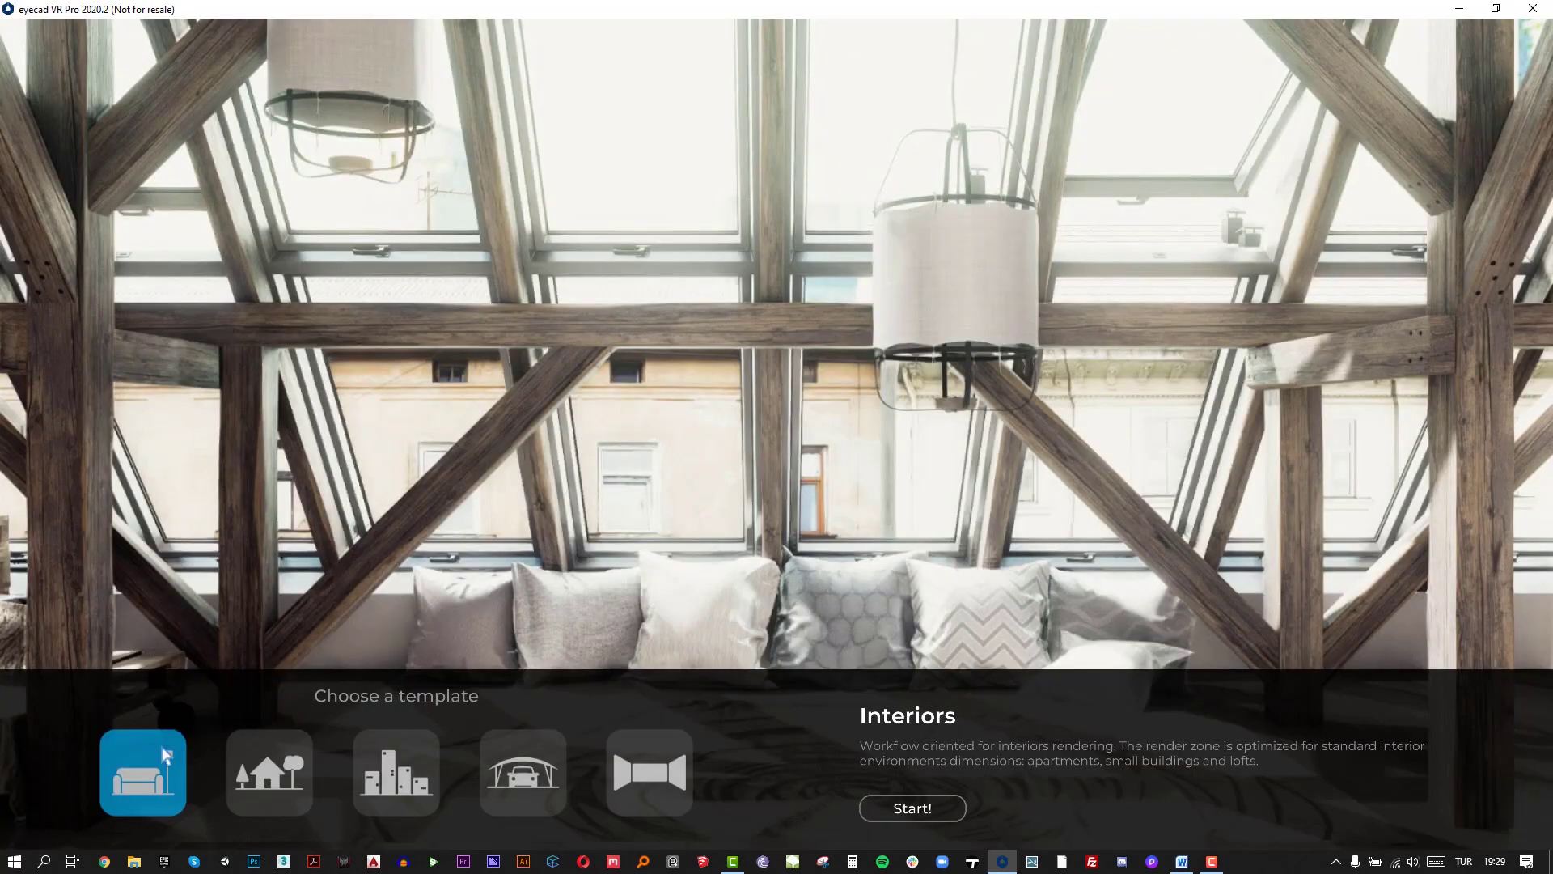
mouse_move(249, 783)
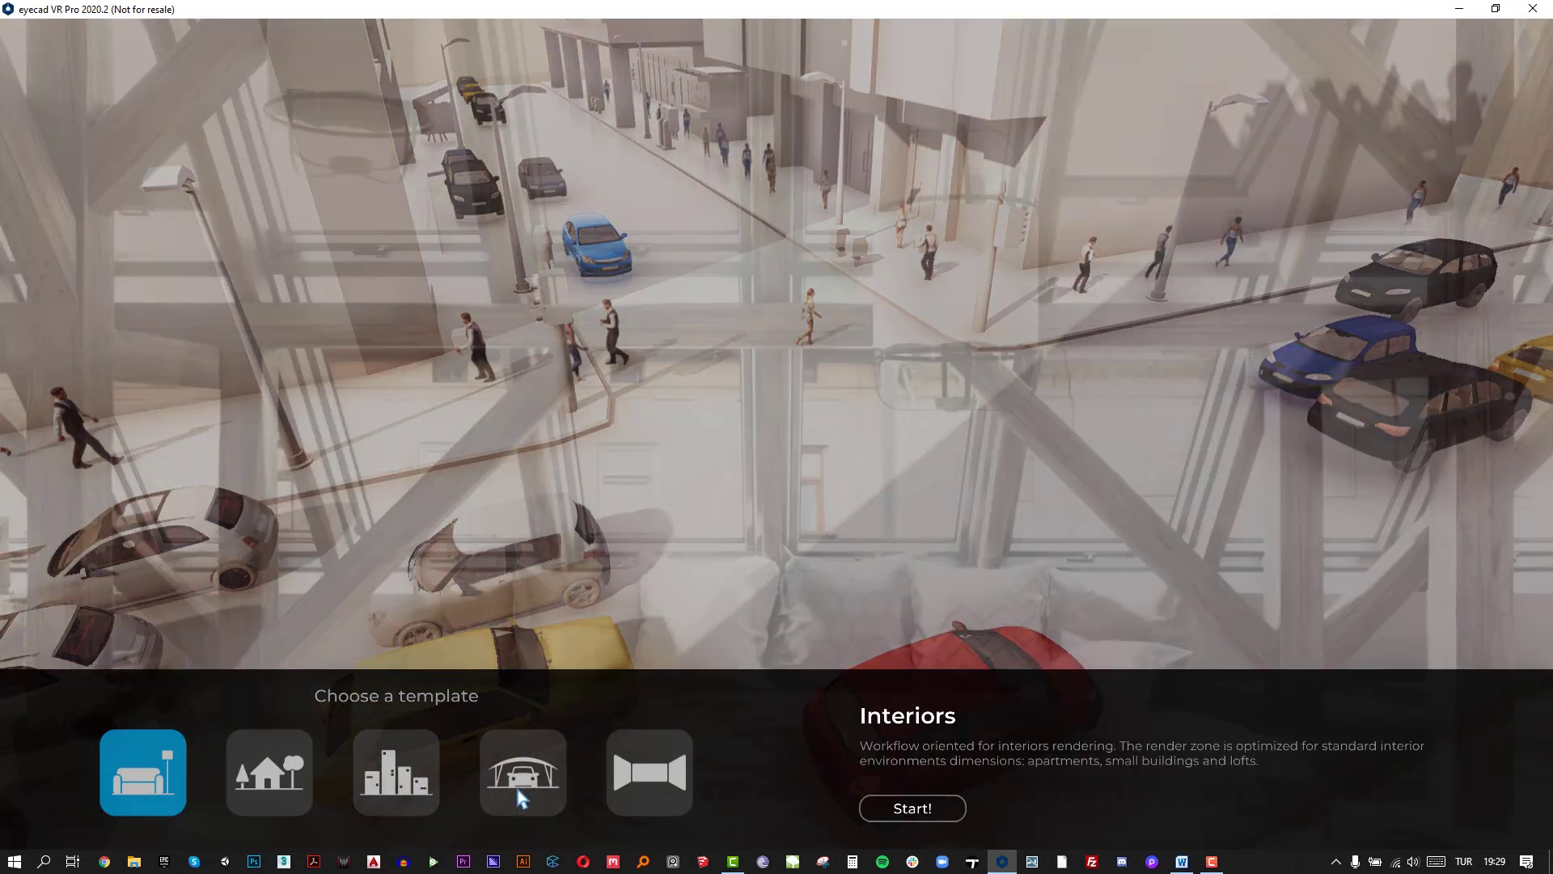
mouse_move(524, 801)
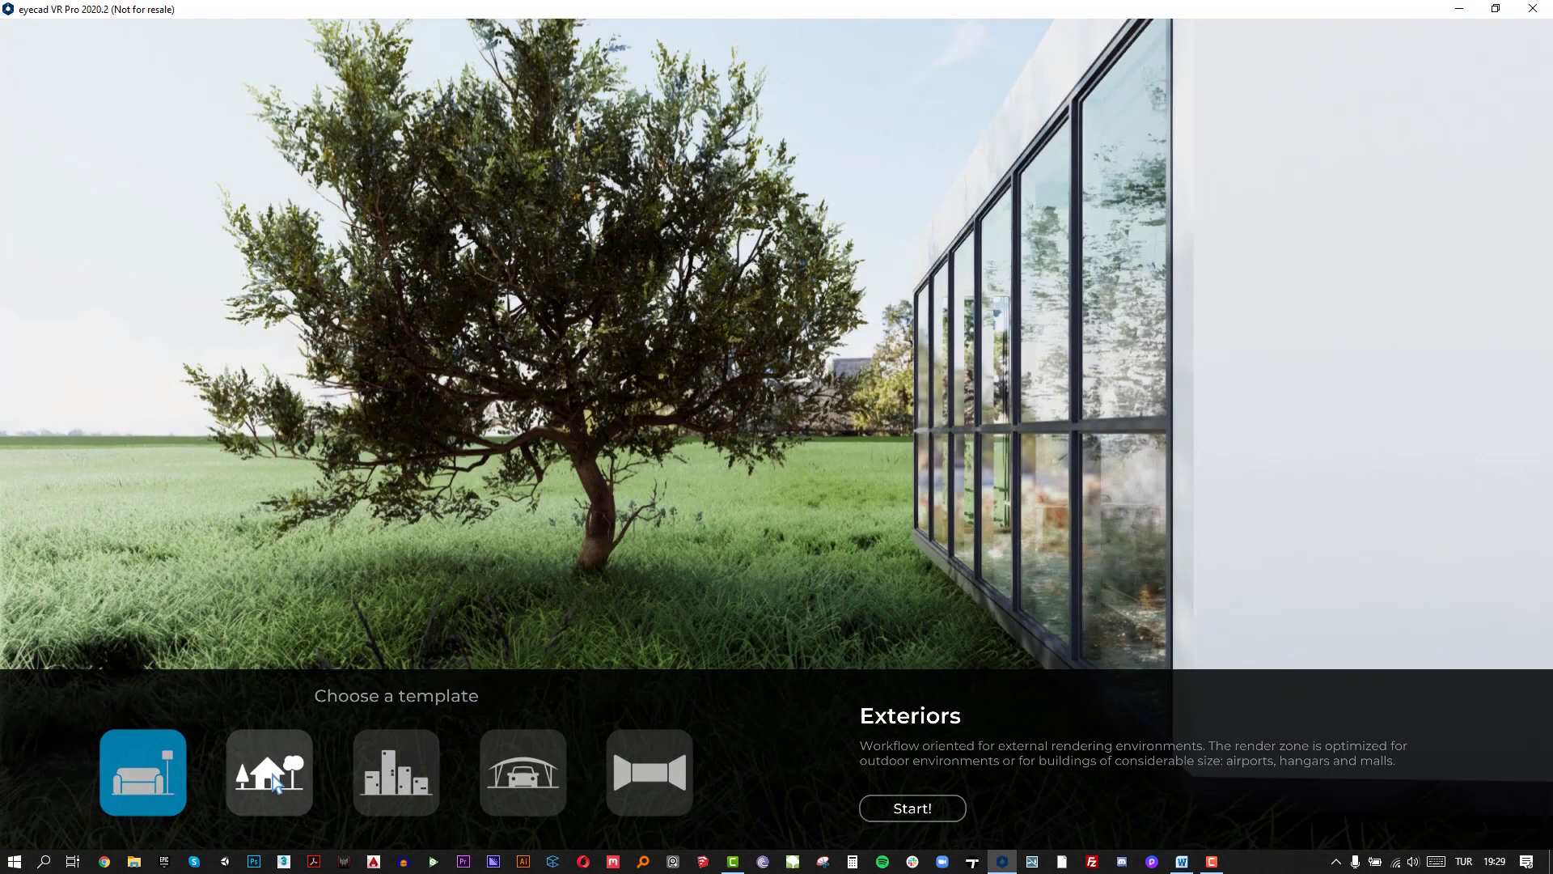
click(277, 777)
click(777, 368)
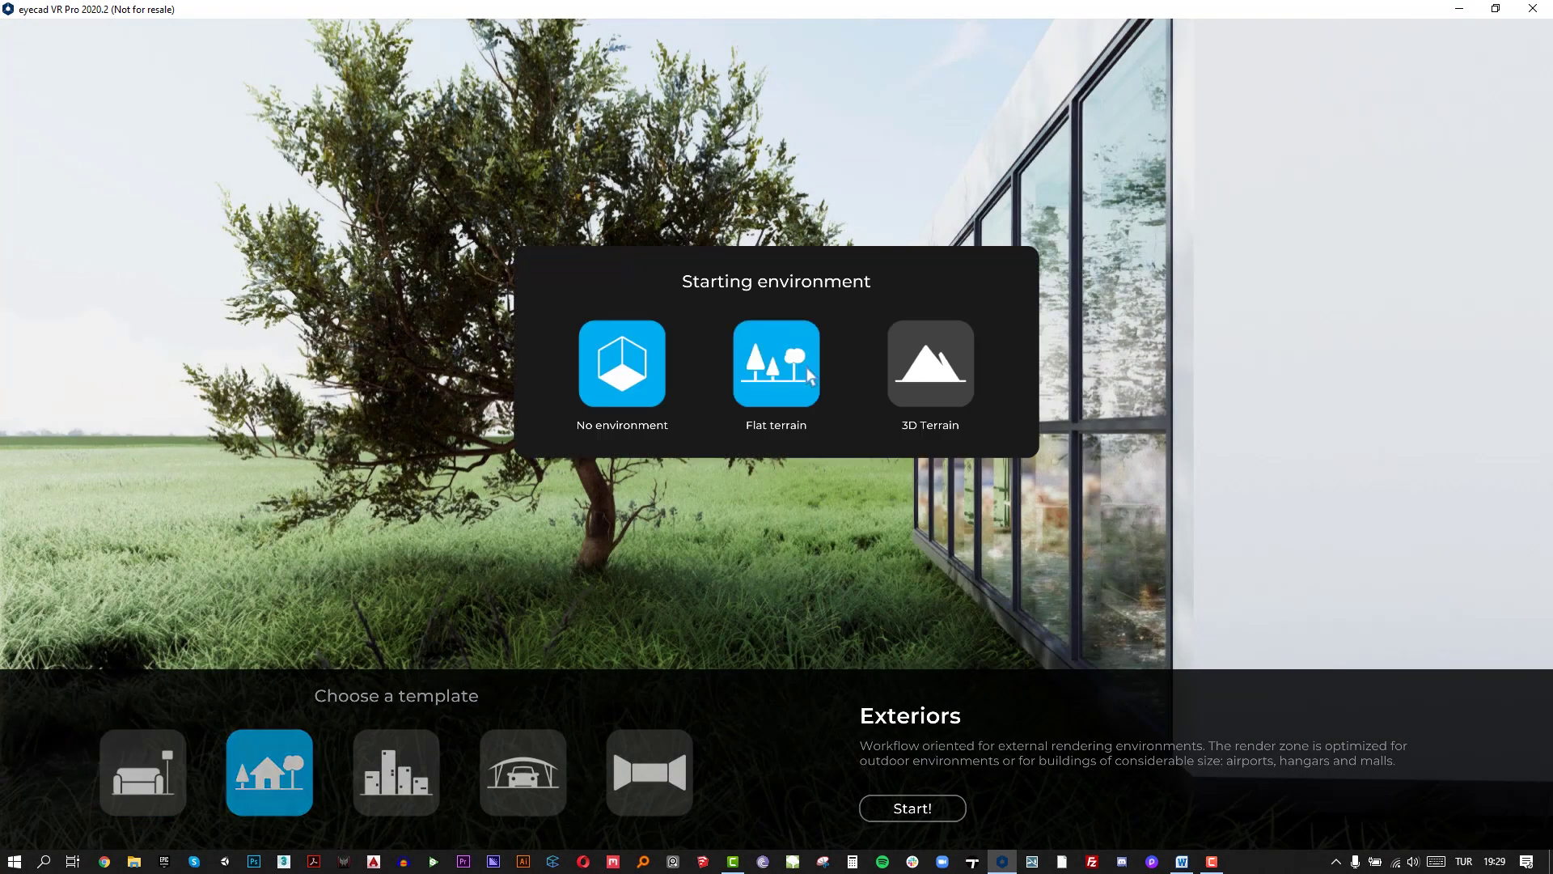
click(916, 813)
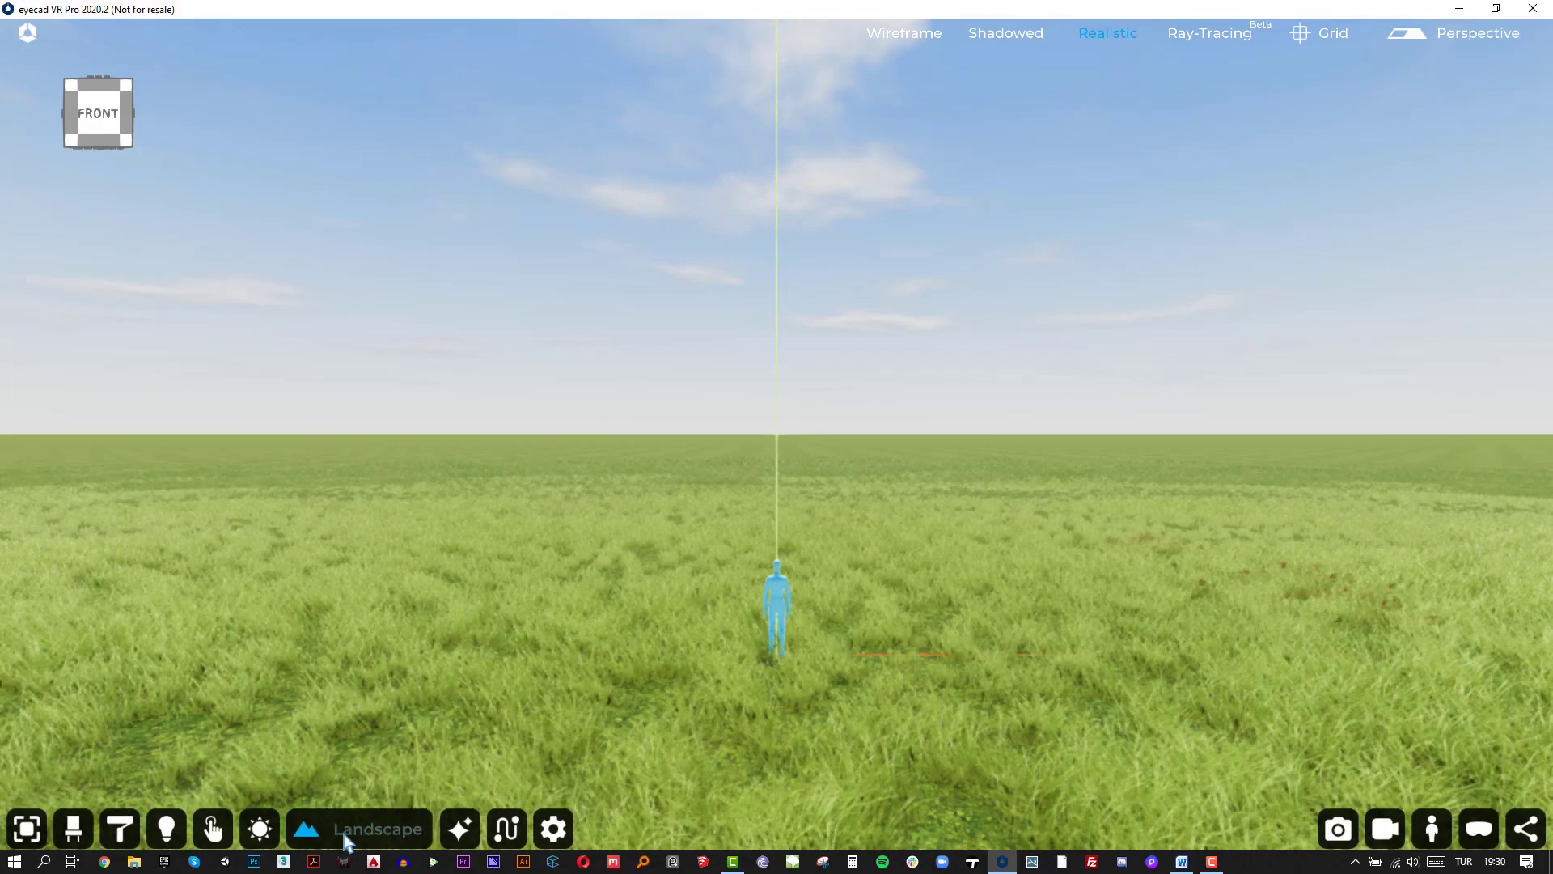
Step: Browse the landscape tools for plants, rocks, painting and water
click(359, 831)
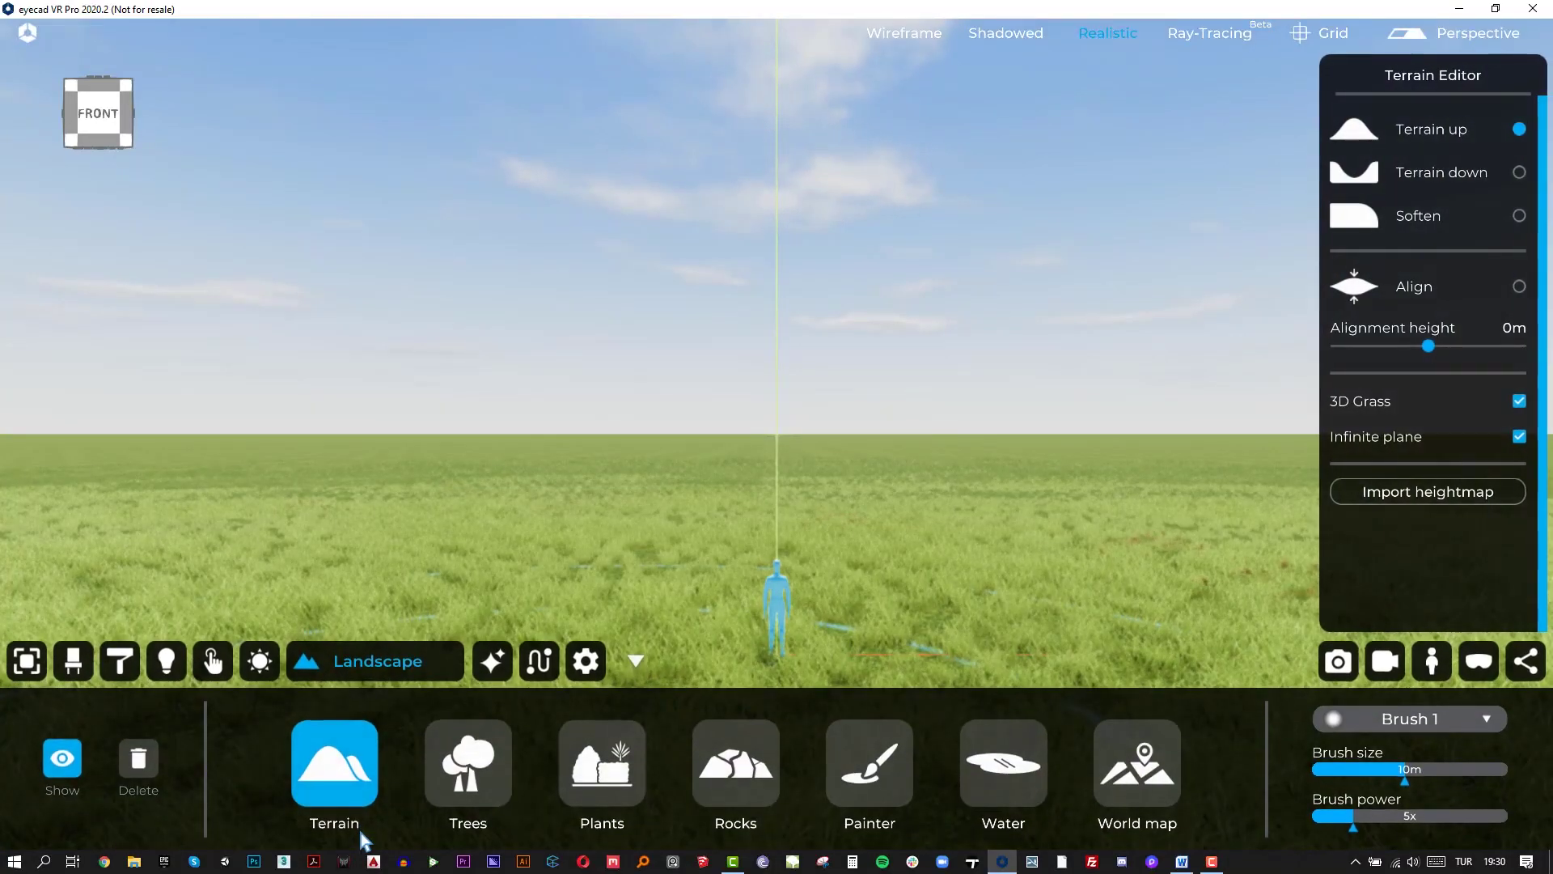
click(633, 795)
click(737, 797)
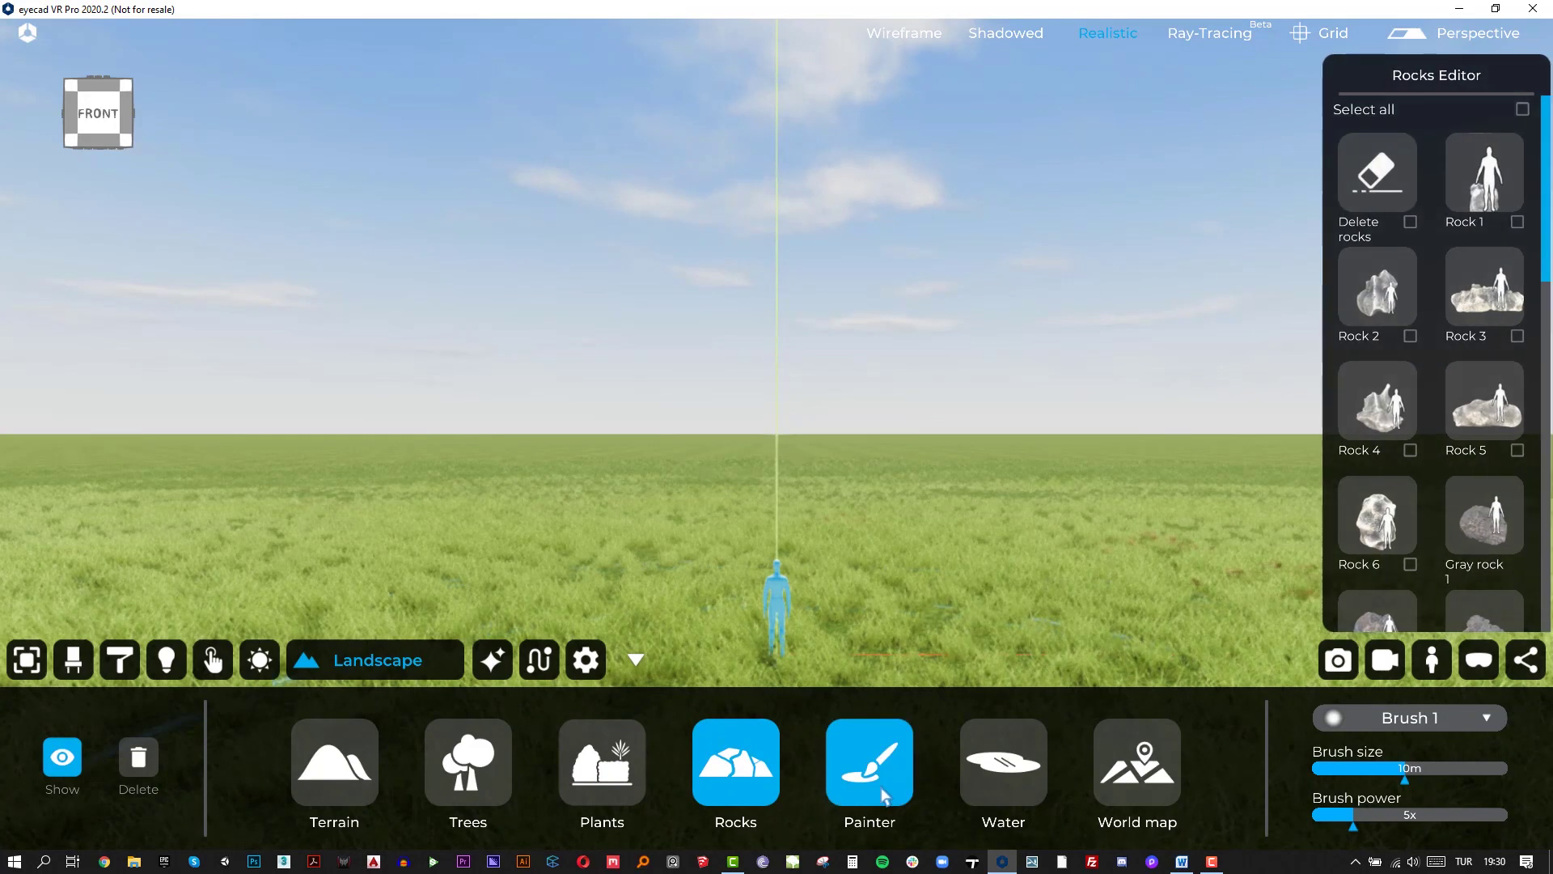
click(846, 795)
click(996, 796)
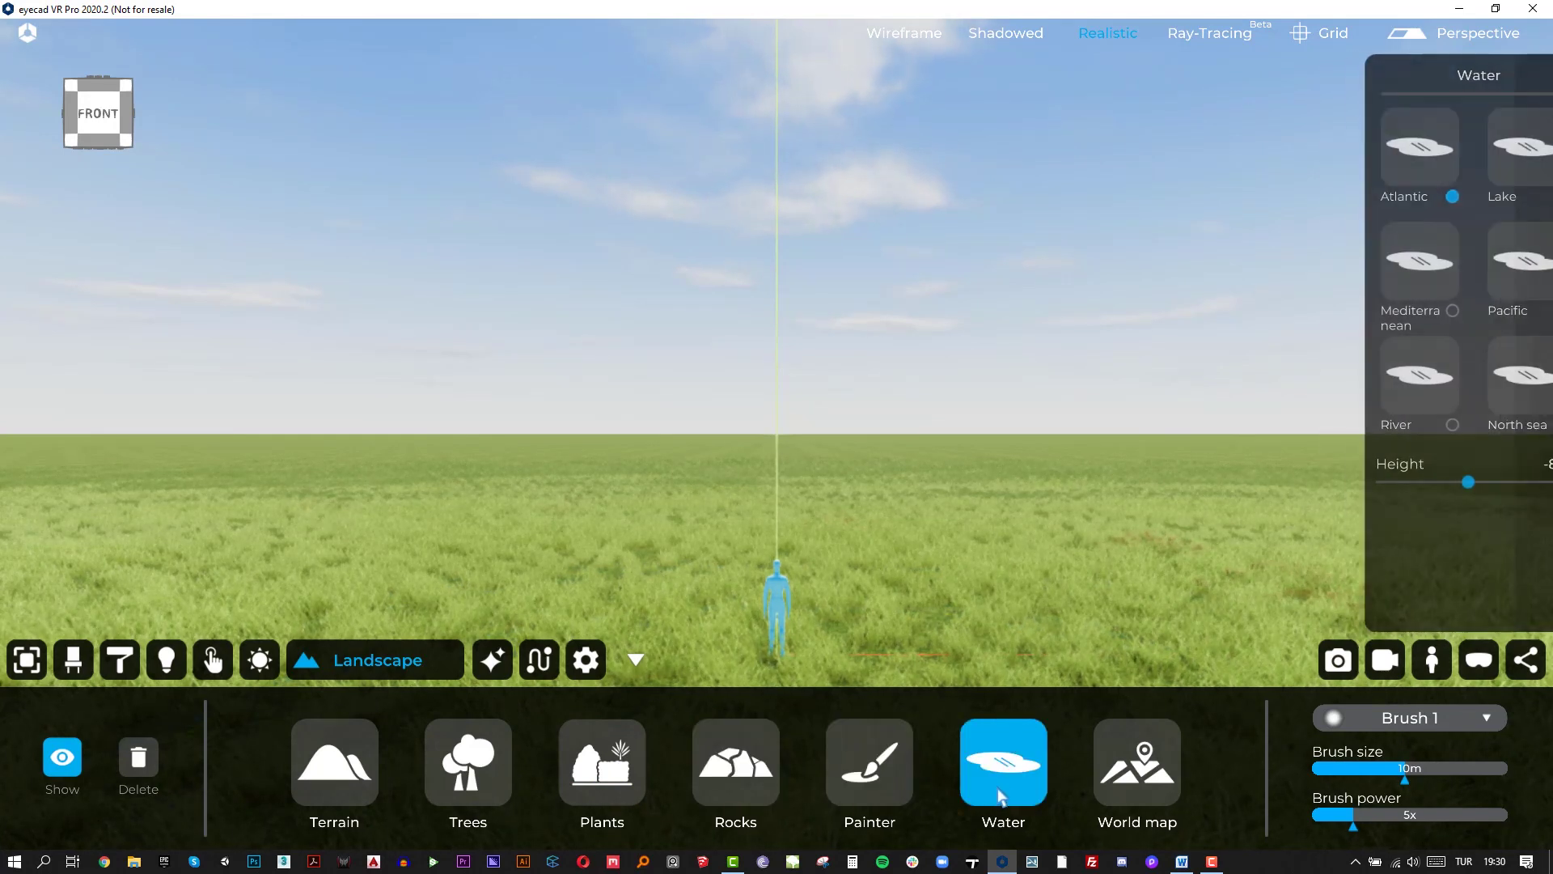
Step: Paint Almond tropical 1 and Almond tropical 2 trees across the grass with the 10 m brush
click(507, 781)
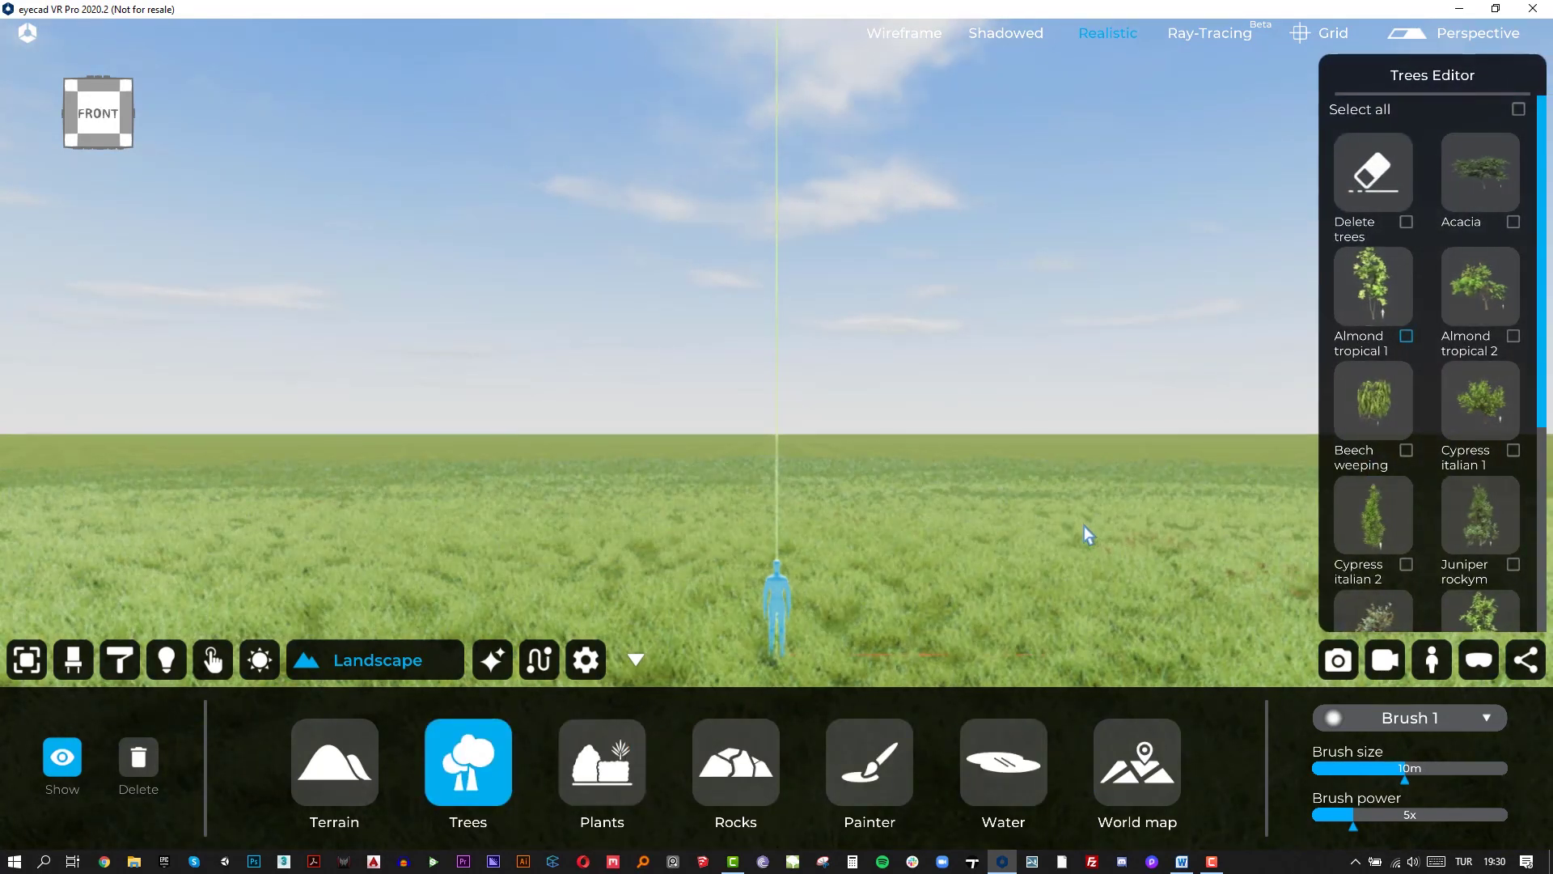
right_drag(1008, 484, 966, 631)
click(1405, 335)
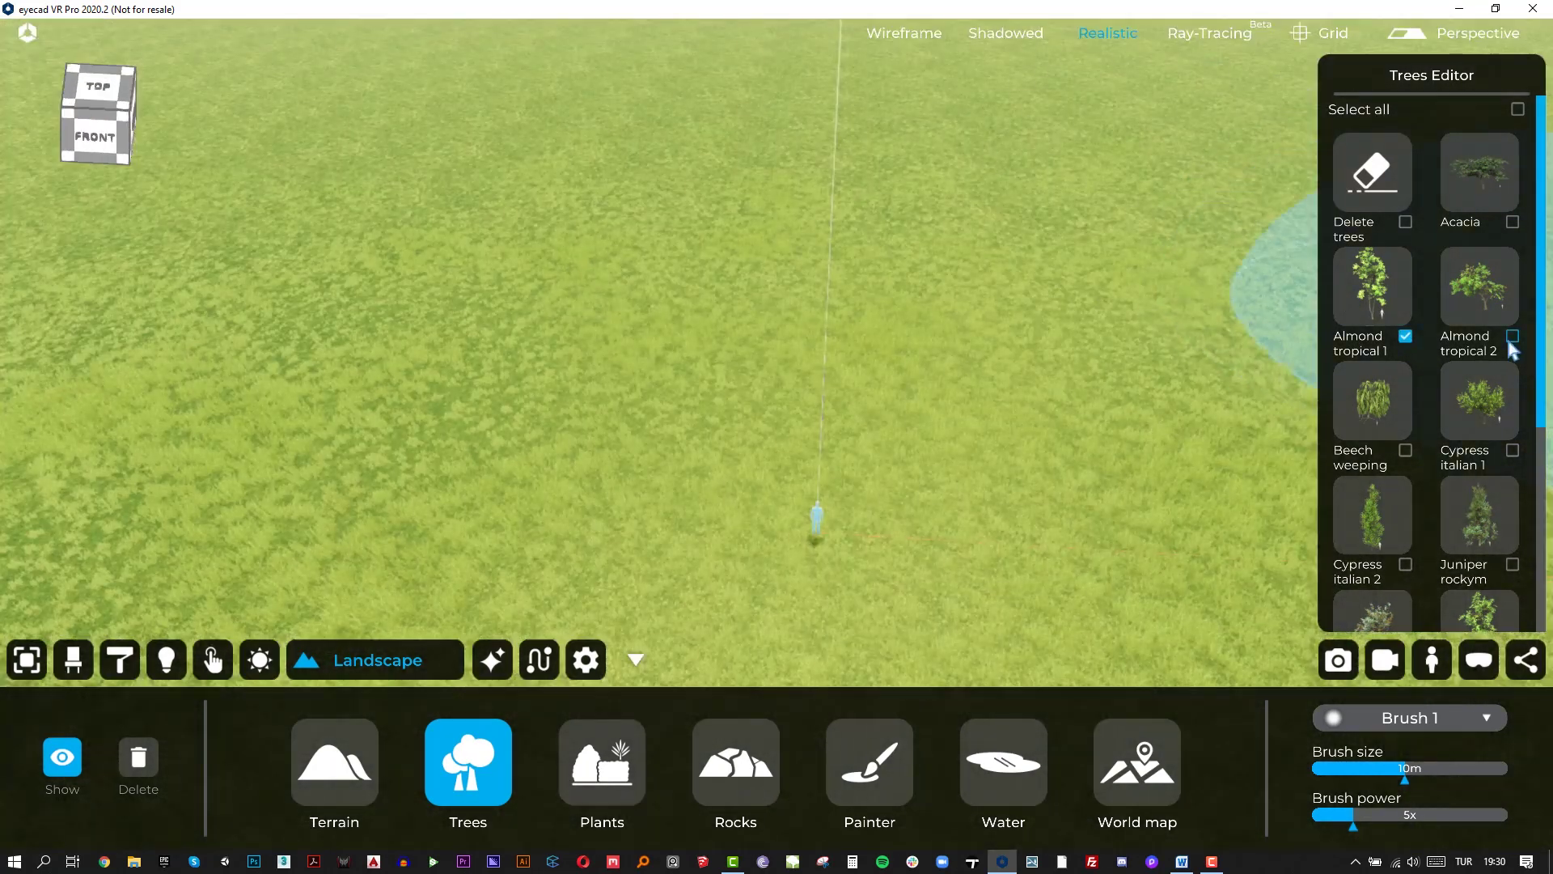
drag(1124, 307, 610, 166)
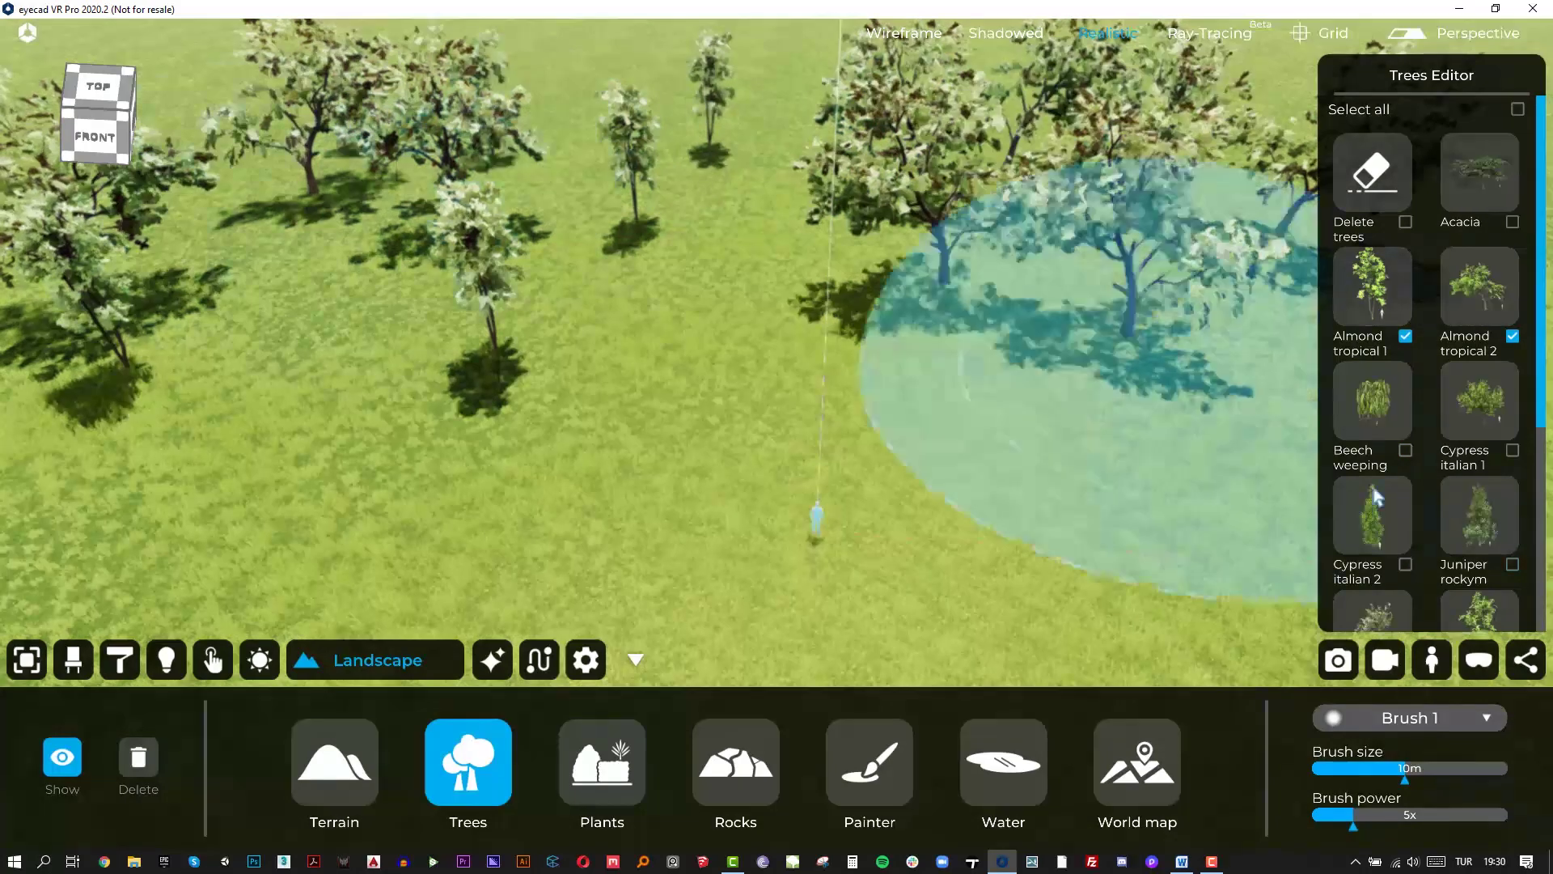
Step: Add Cypress italian 2 and Juniper rockym to the tree selection, and erase the painted trees with Delete trees
scroll(1456, 485, down, 1)
click(1511, 505)
click(1405, 505)
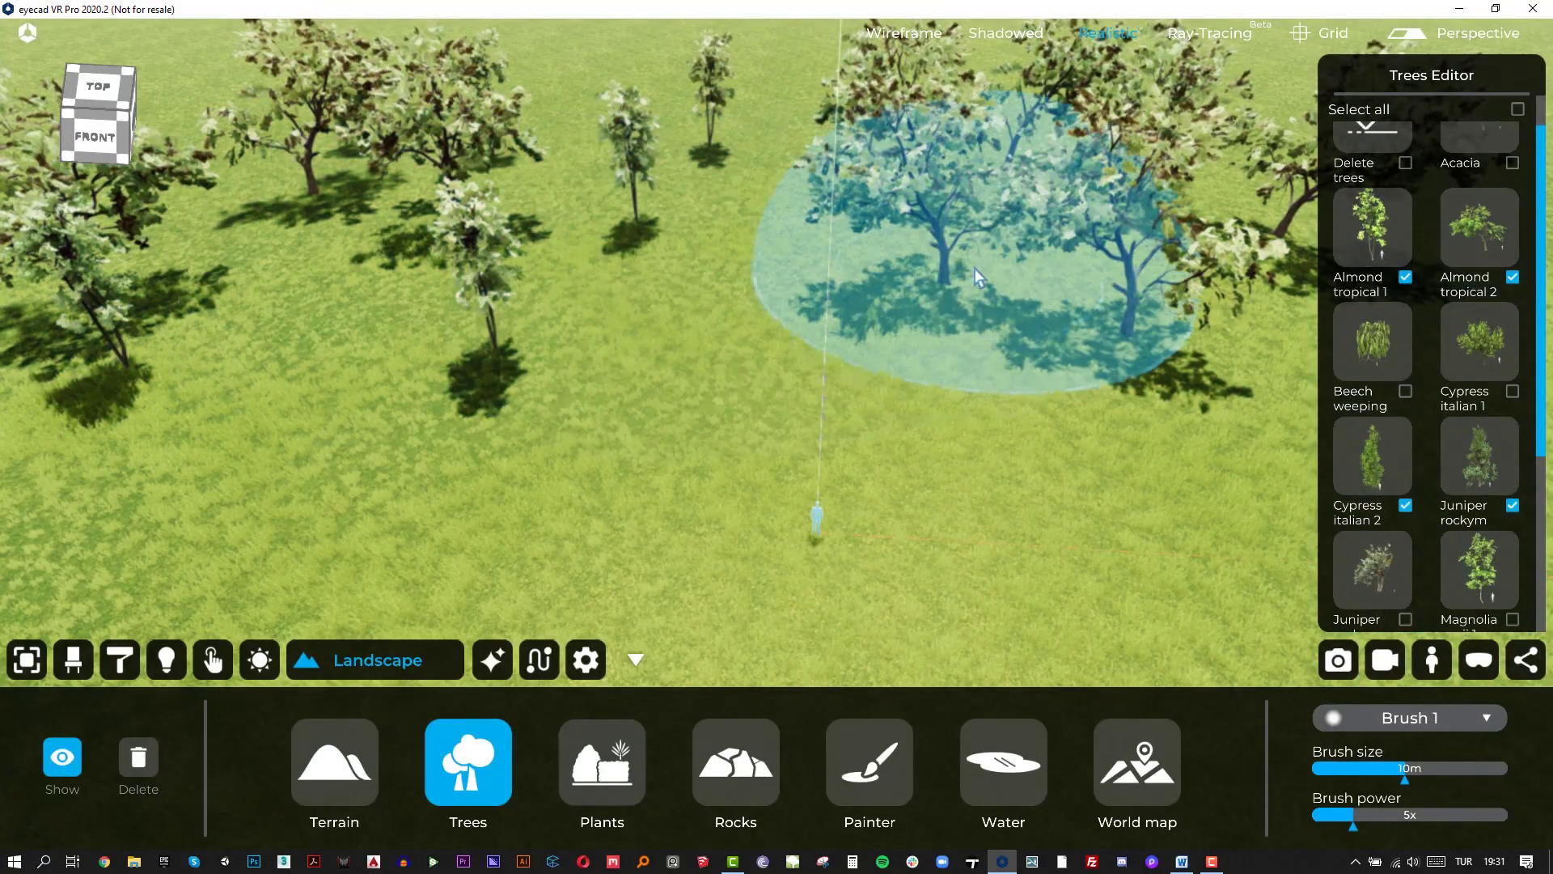
scroll(1364, 416, up, 1)
click(1405, 222)
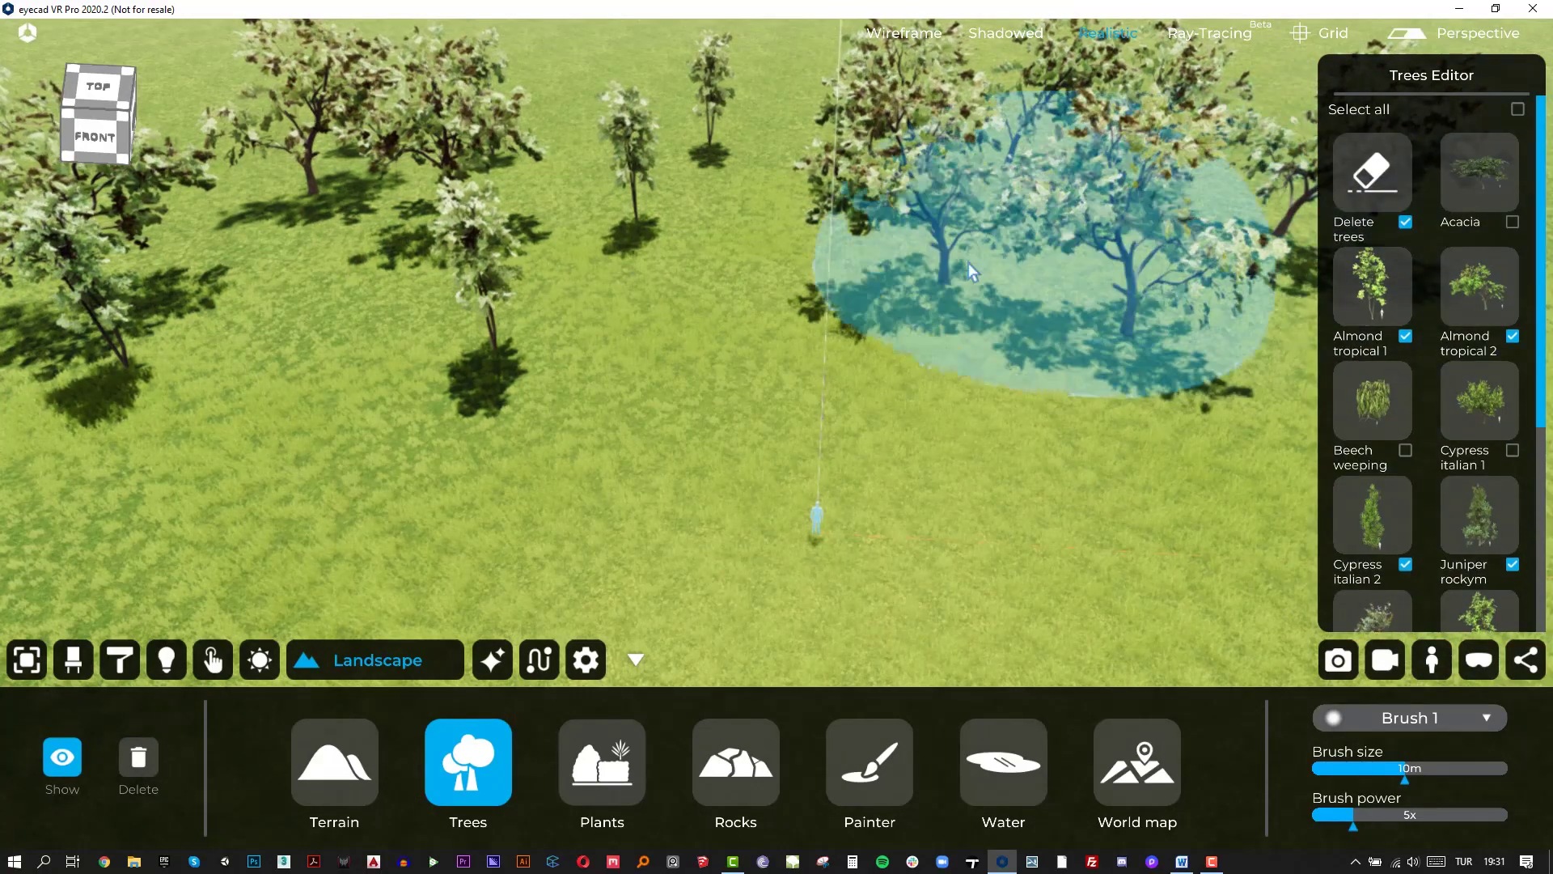
mouse_move(1006, 267)
mouse_down()
mouse_move(437, 172)
mouse_move(721, 218)
mouse_up()
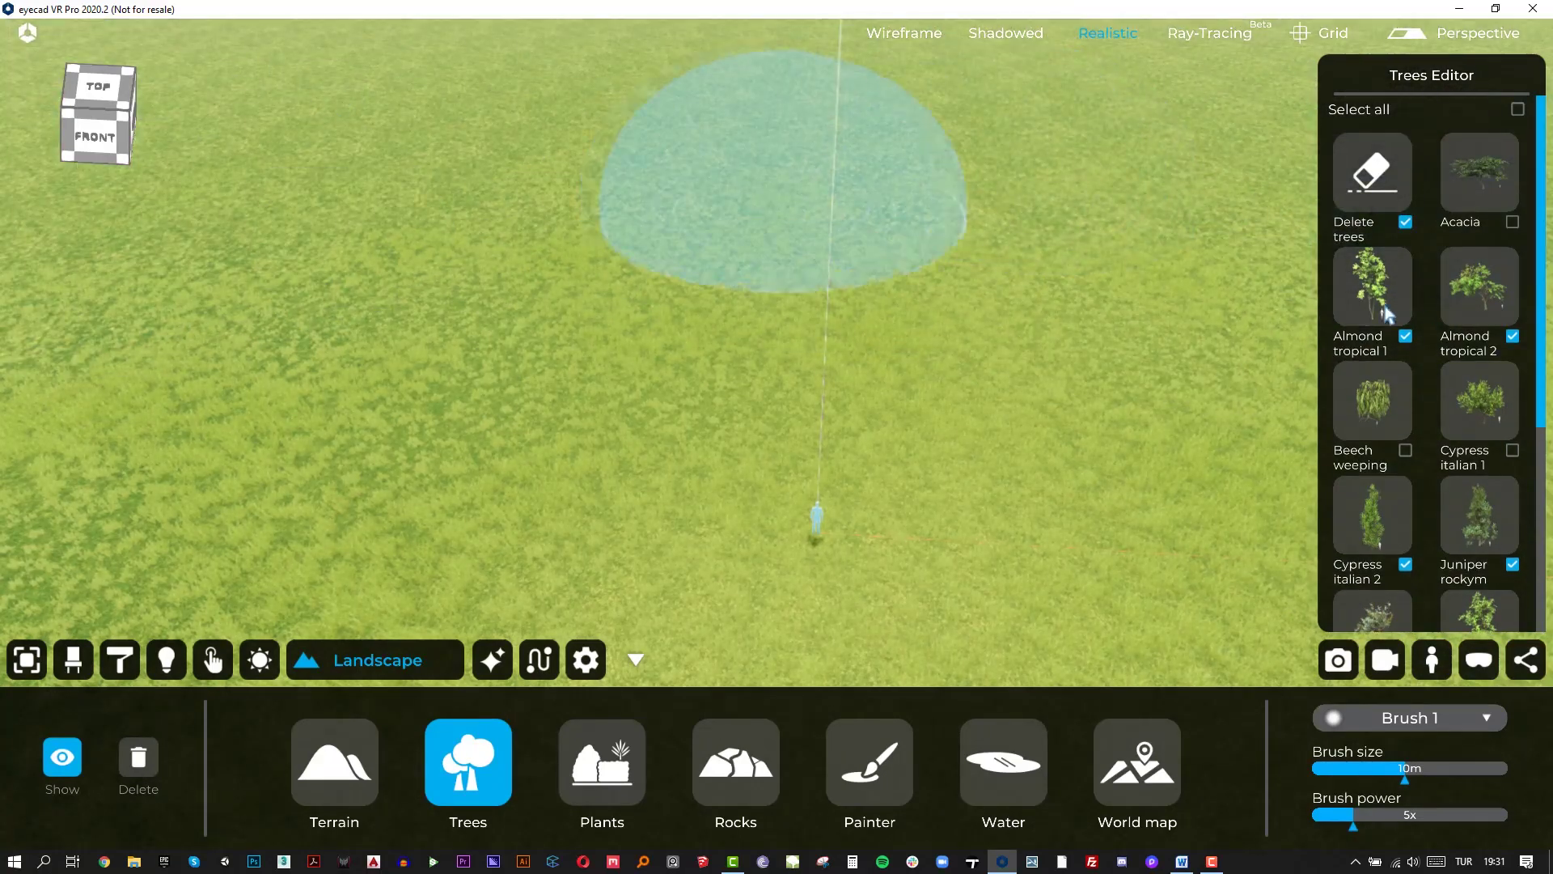
Step: Turn off Delete trees and paint the selected almond, cypress and juniper mix across the grass
click(1405, 222)
mouse_move(1003, 220)
mouse_down()
mouse_move(517, 164)
mouse_move(367, 232)
mouse_move(354, 325)
mouse_move(390, 367)
mouse_move(495, 331)
mouse_move(439, 323)
mouse_move(500, 303)
mouse_up()
right_drag(526, 290, 787, 405)
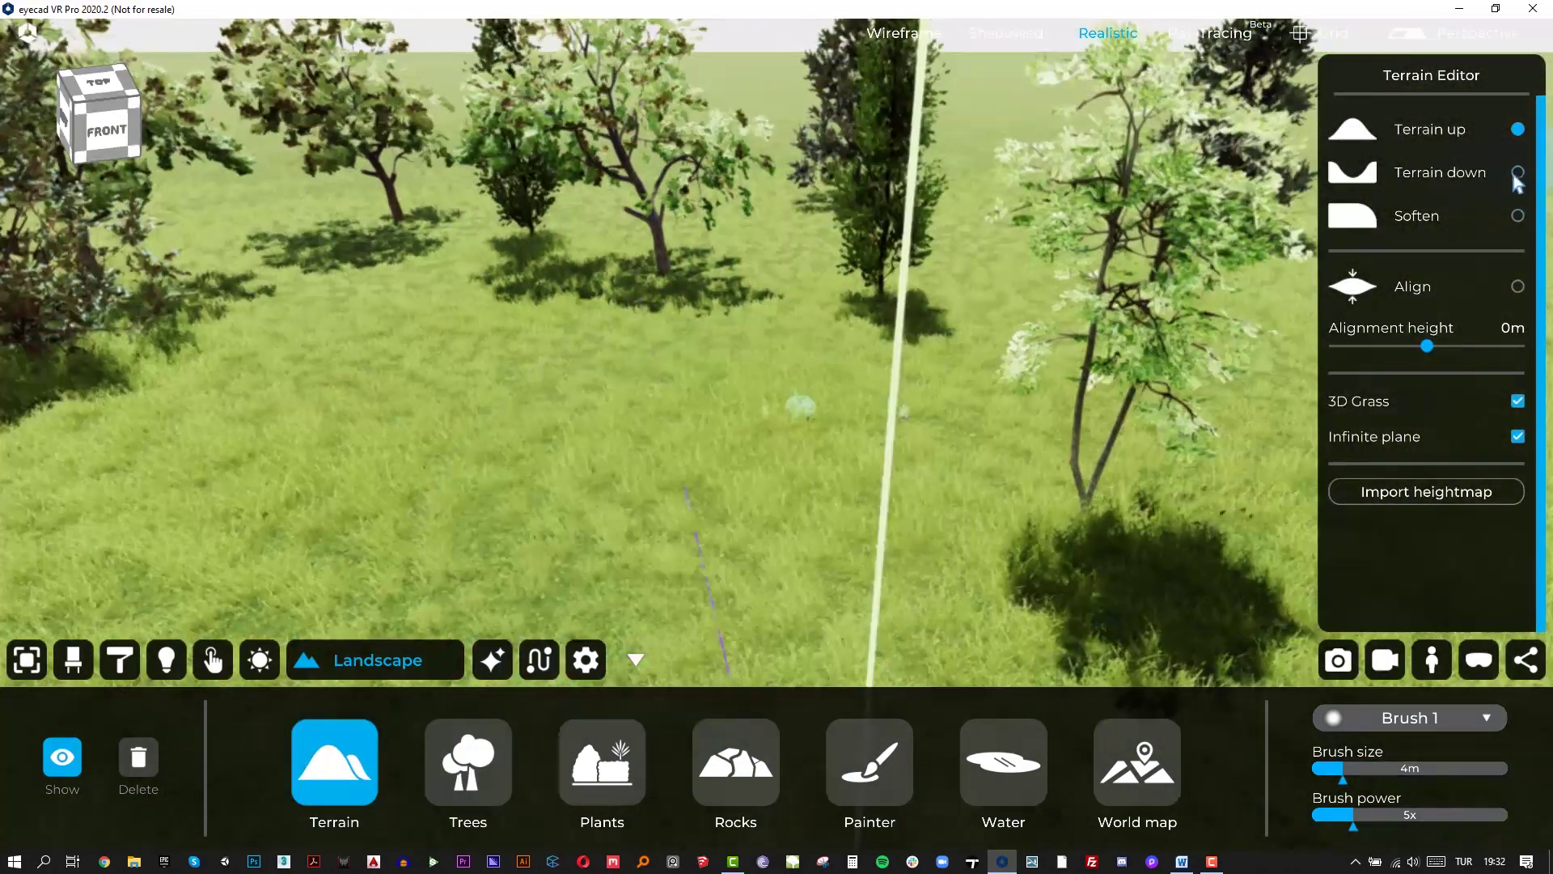
Step: Raise a rocky hill among the trees using Terrain up with a 4 m brush at 5x power
mouse_move(459, 344)
mouse_down()
mouse_move(466, 404)
mouse_move(667, 348)
mouse_up()
scroll(666, 348, down, 1)
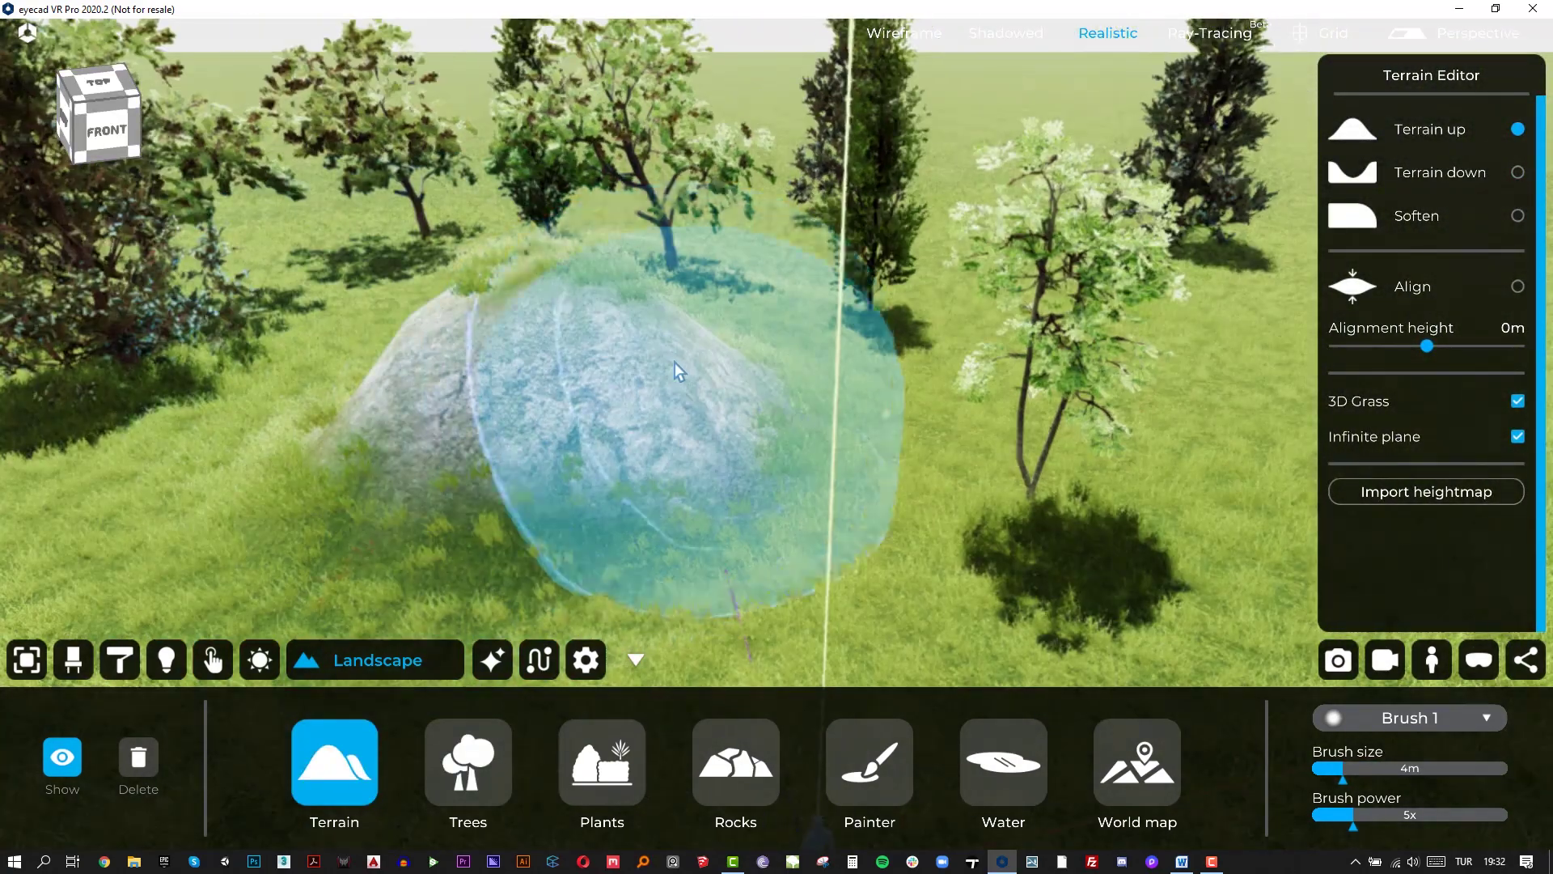
scroll(674, 362, down, 2)
scroll(705, 413, down, 3)
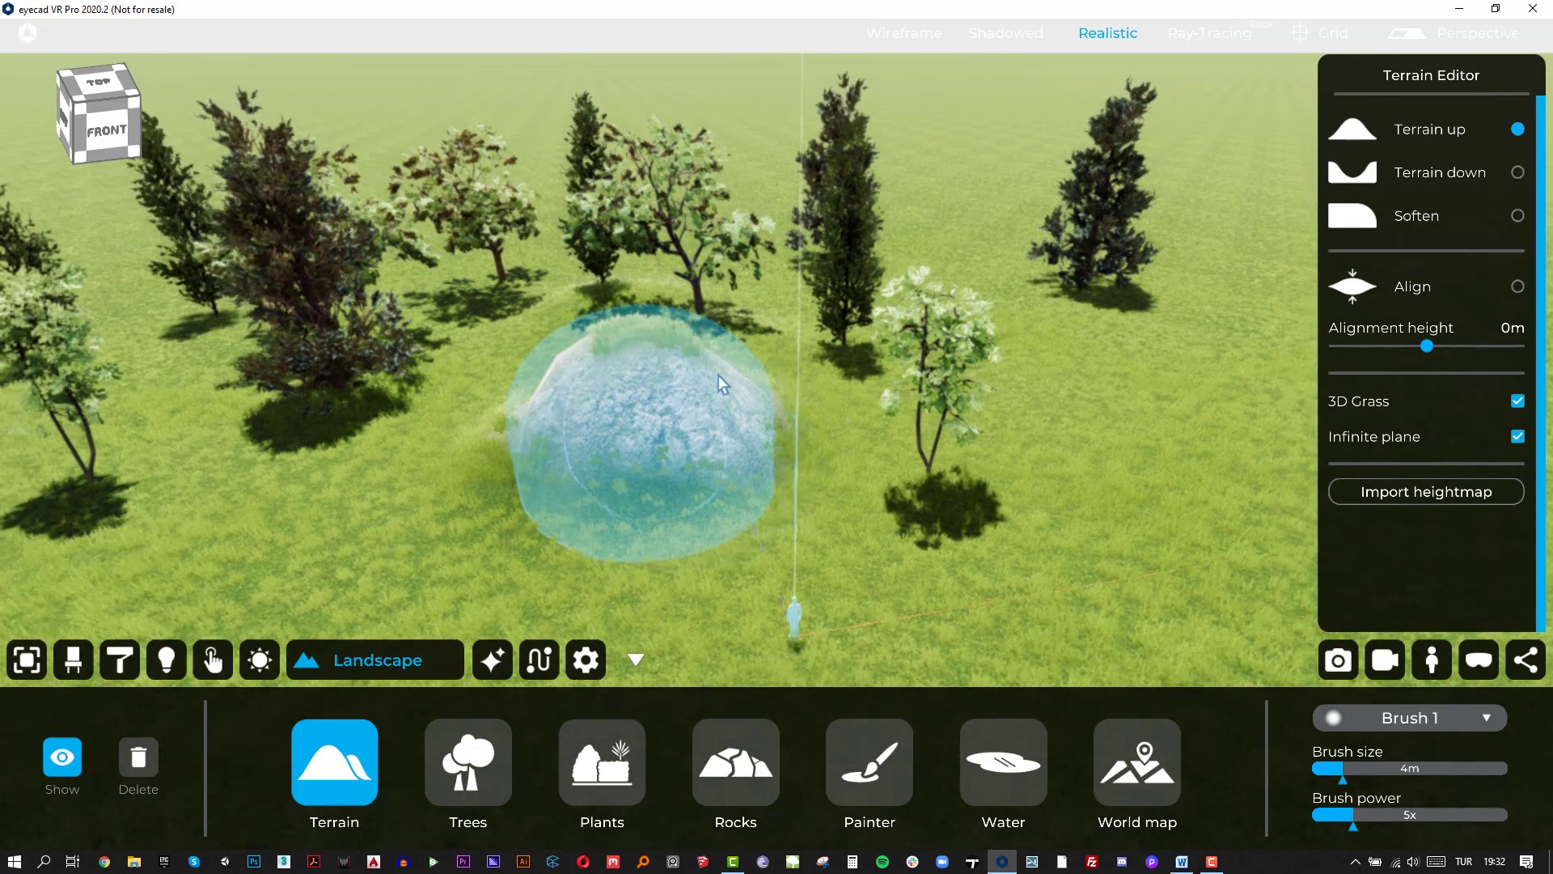
Step: Switch to Shadowed display and dig a pond basin beside the hill with Terrain down
click(1011, 33)
mouse_move(994, 413)
right_down()
mouse_move(859, 446)
mouse_move(1131, 449)
right_up()
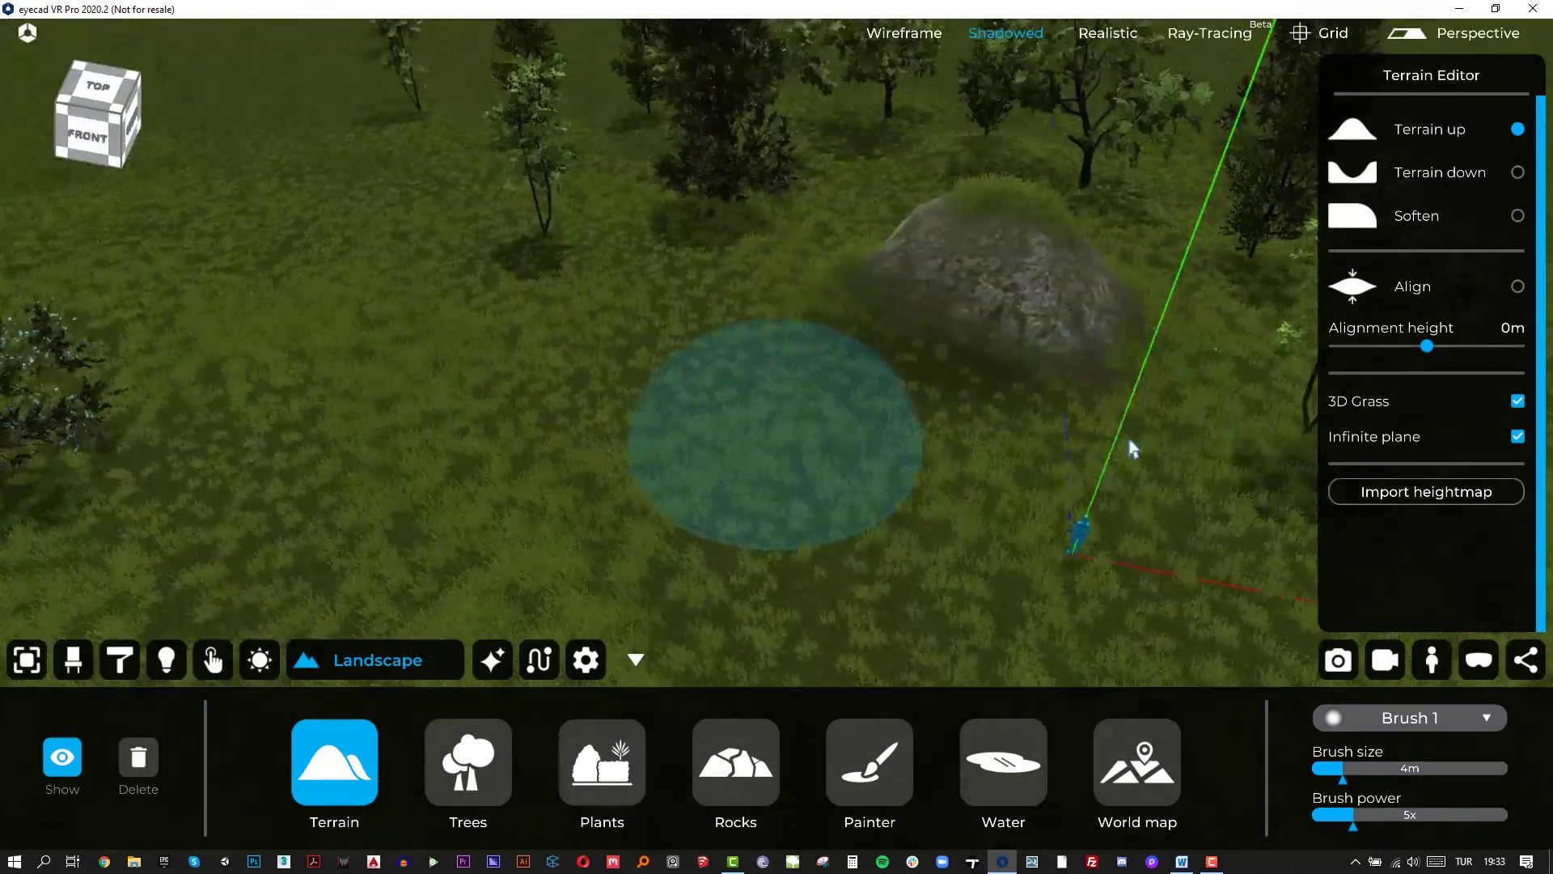
click(1517, 174)
mouse_move(762, 372)
mouse_down()
mouse_move(294, 367)
mouse_move(485, 486)
mouse_up()
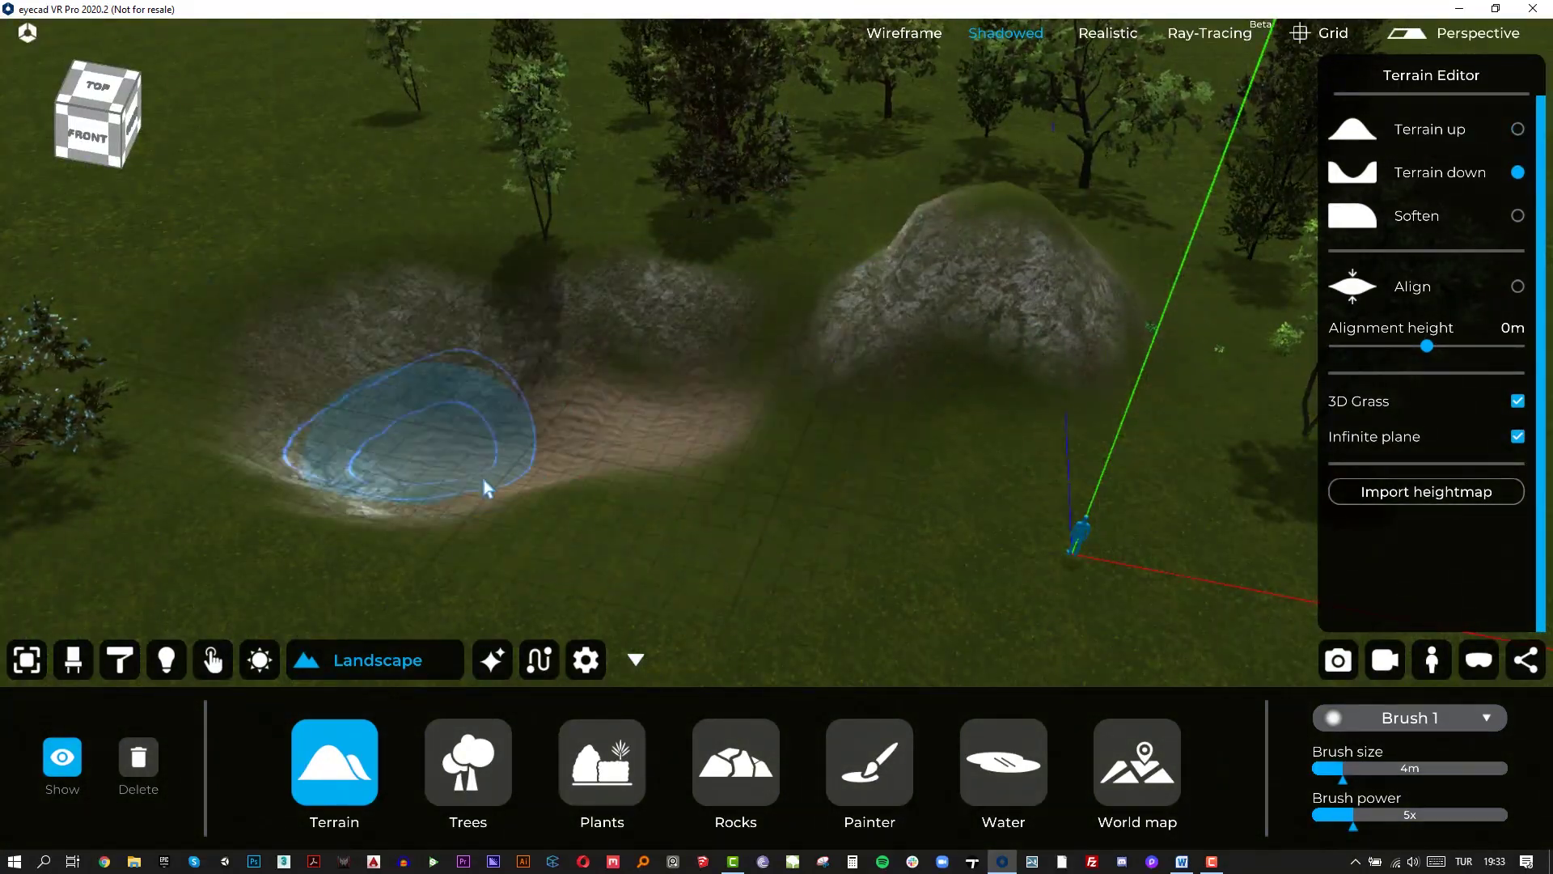
Step: Fill the basin with water at a height of -4 m and change the water type to Mediterranean
click(1011, 797)
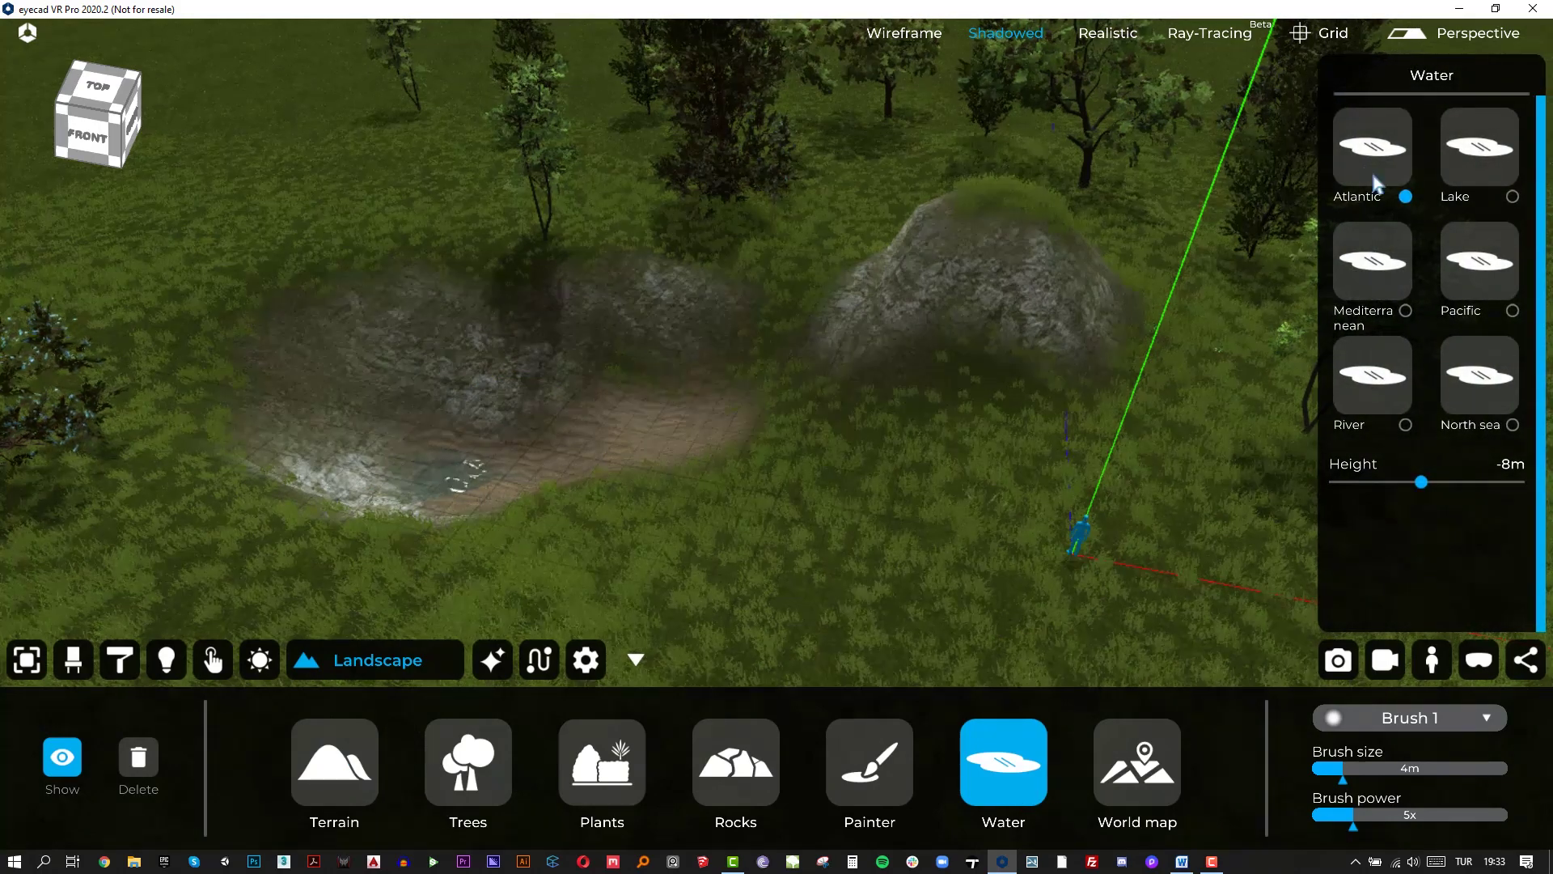
drag(1422, 482, 1424, 485)
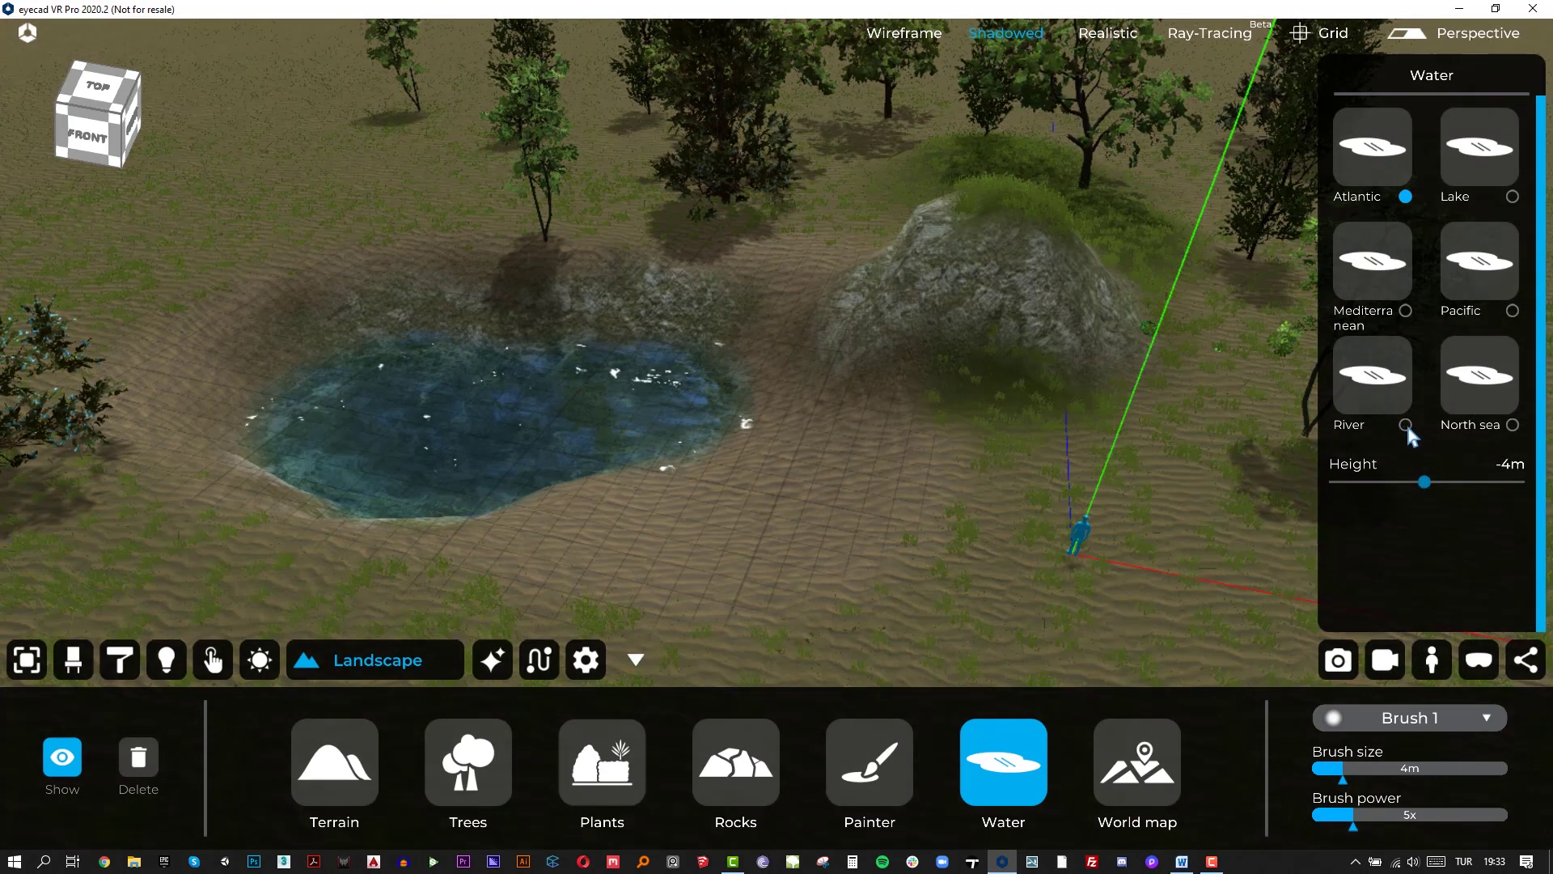
click(1406, 426)
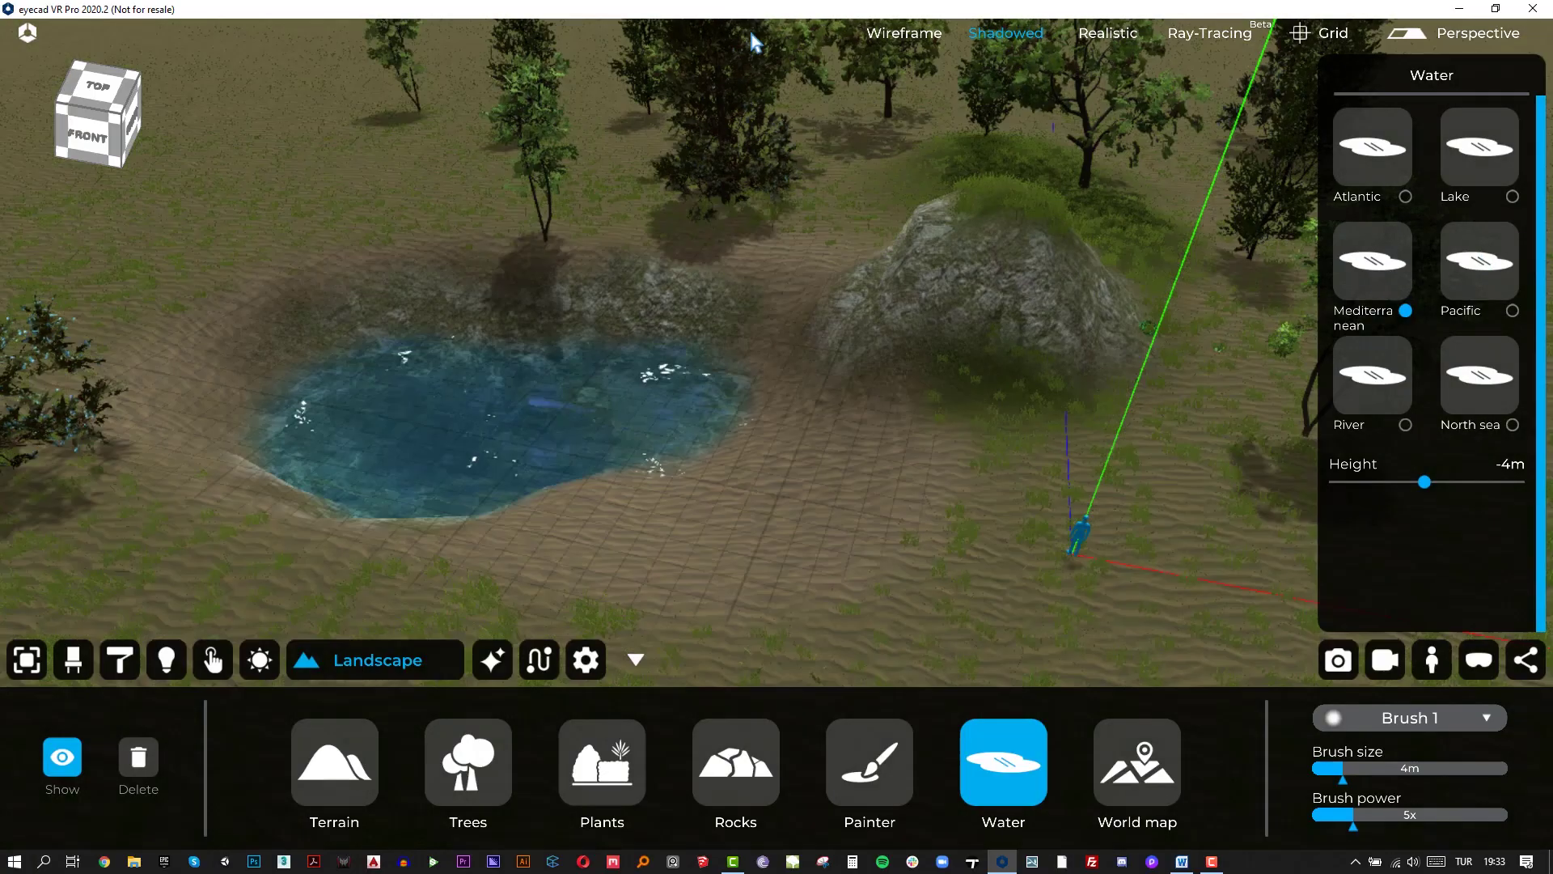
Step: Inspect the pond up close in the Shadowed, Realistic and Ray-Tracing display modes
right_drag(751, 34, 486, 34)
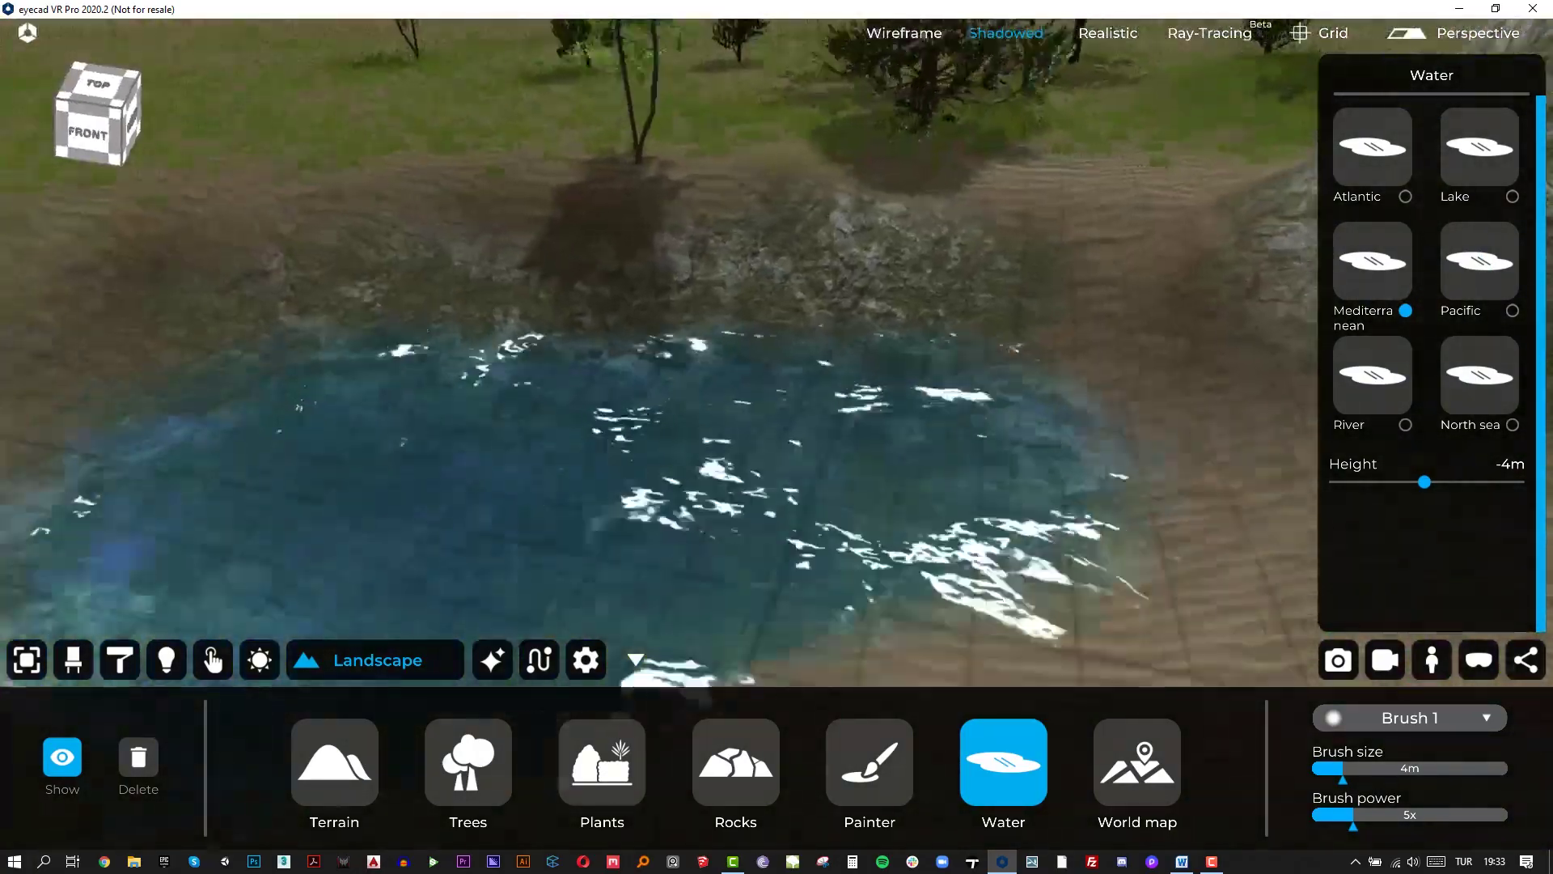
right_drag(1015, 348, 1047, 405)
right_drag(925, 347, 1113, 59)
click(1108, 34)
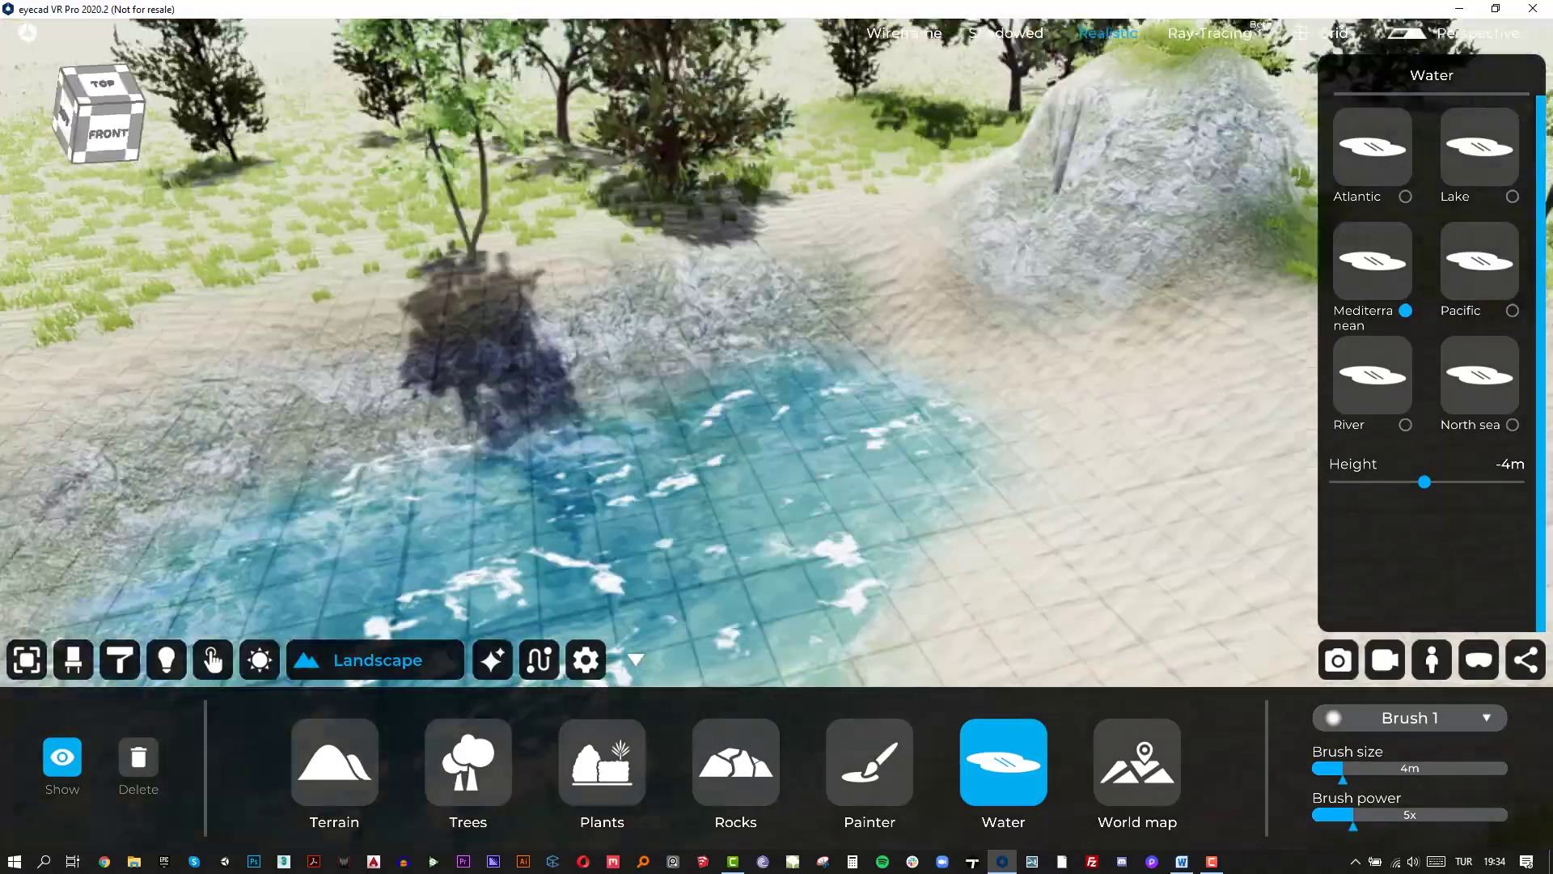
mouse_move(925, 347)
right_down()
mouse_move(822, 424)
mouse_move(821, 194)
mouse_move(801, 380)
mouse_move(1305, 36)
right_up()
click(1208, 33)
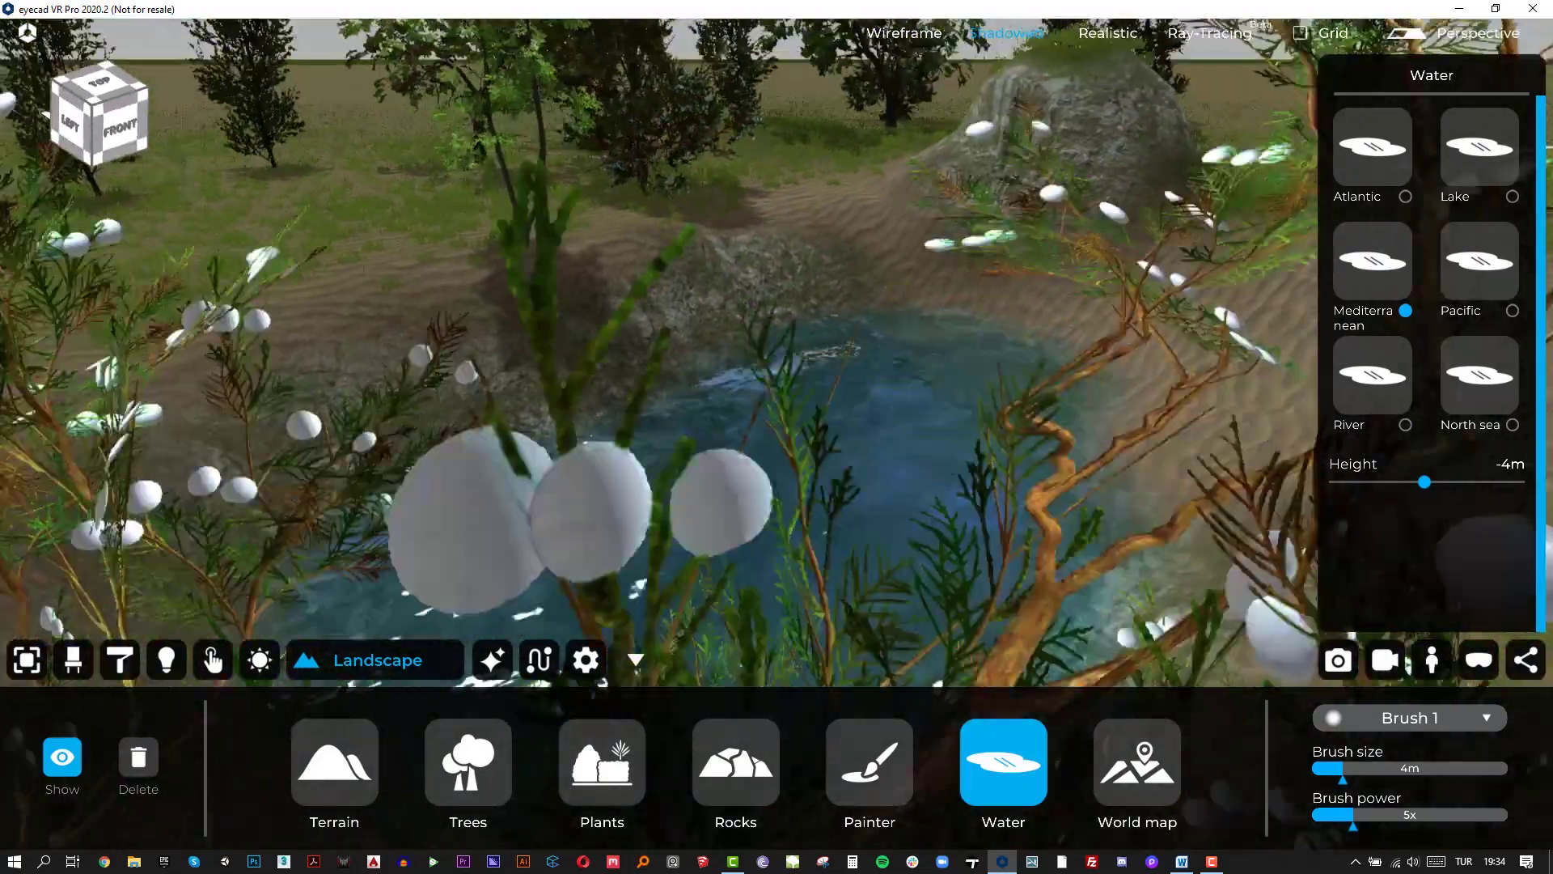
Step: Browse the Street category and the Normal Quality packs in the Objects library, and close the library
click(77, 665)
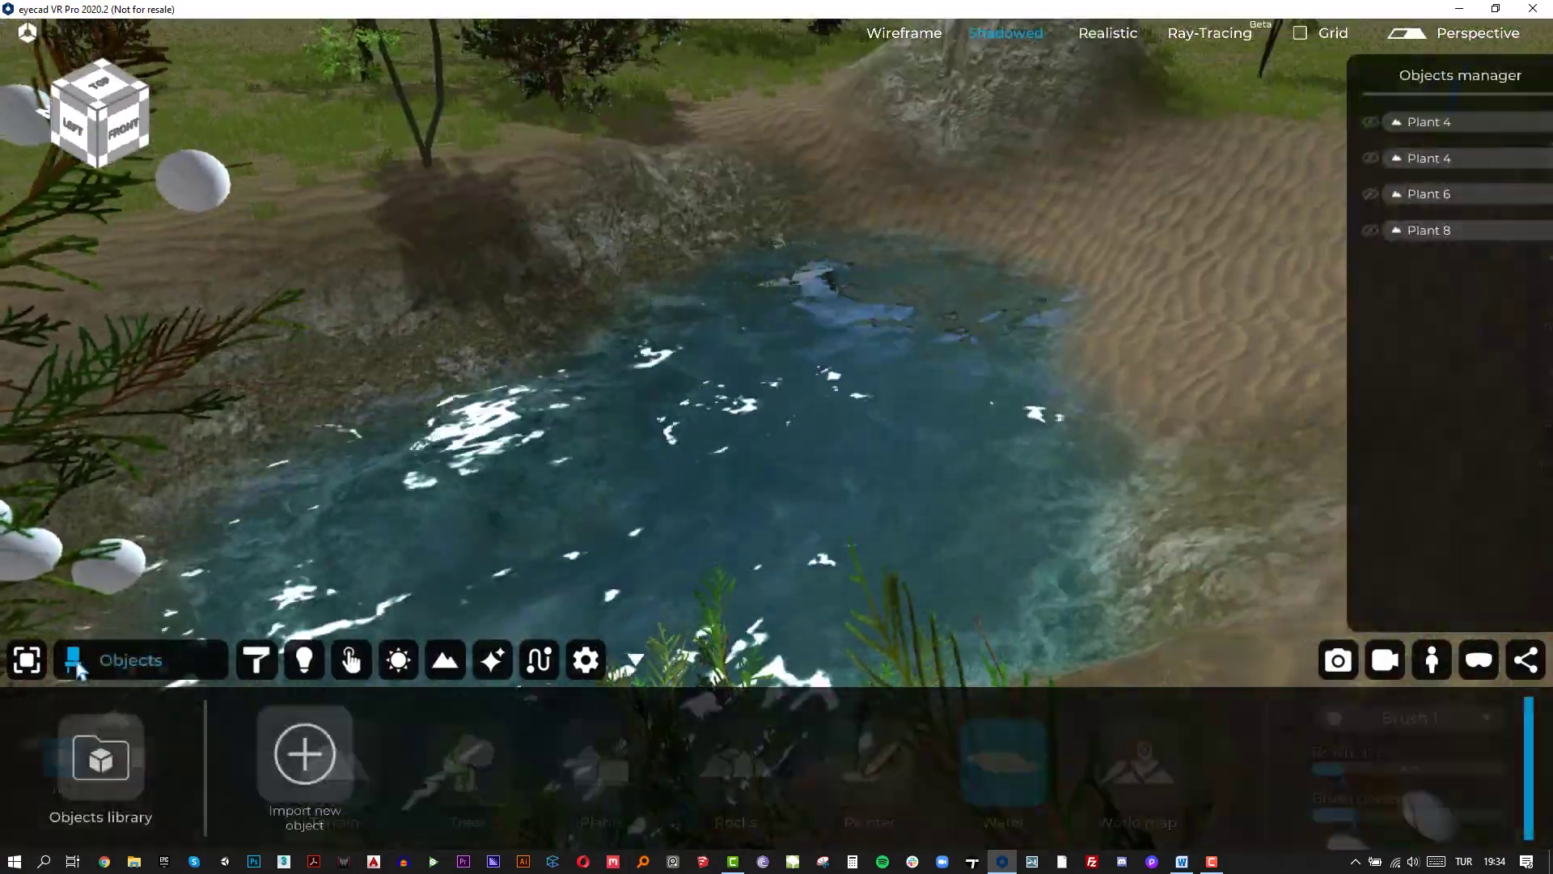
click(101, 757)
click(571, 420)
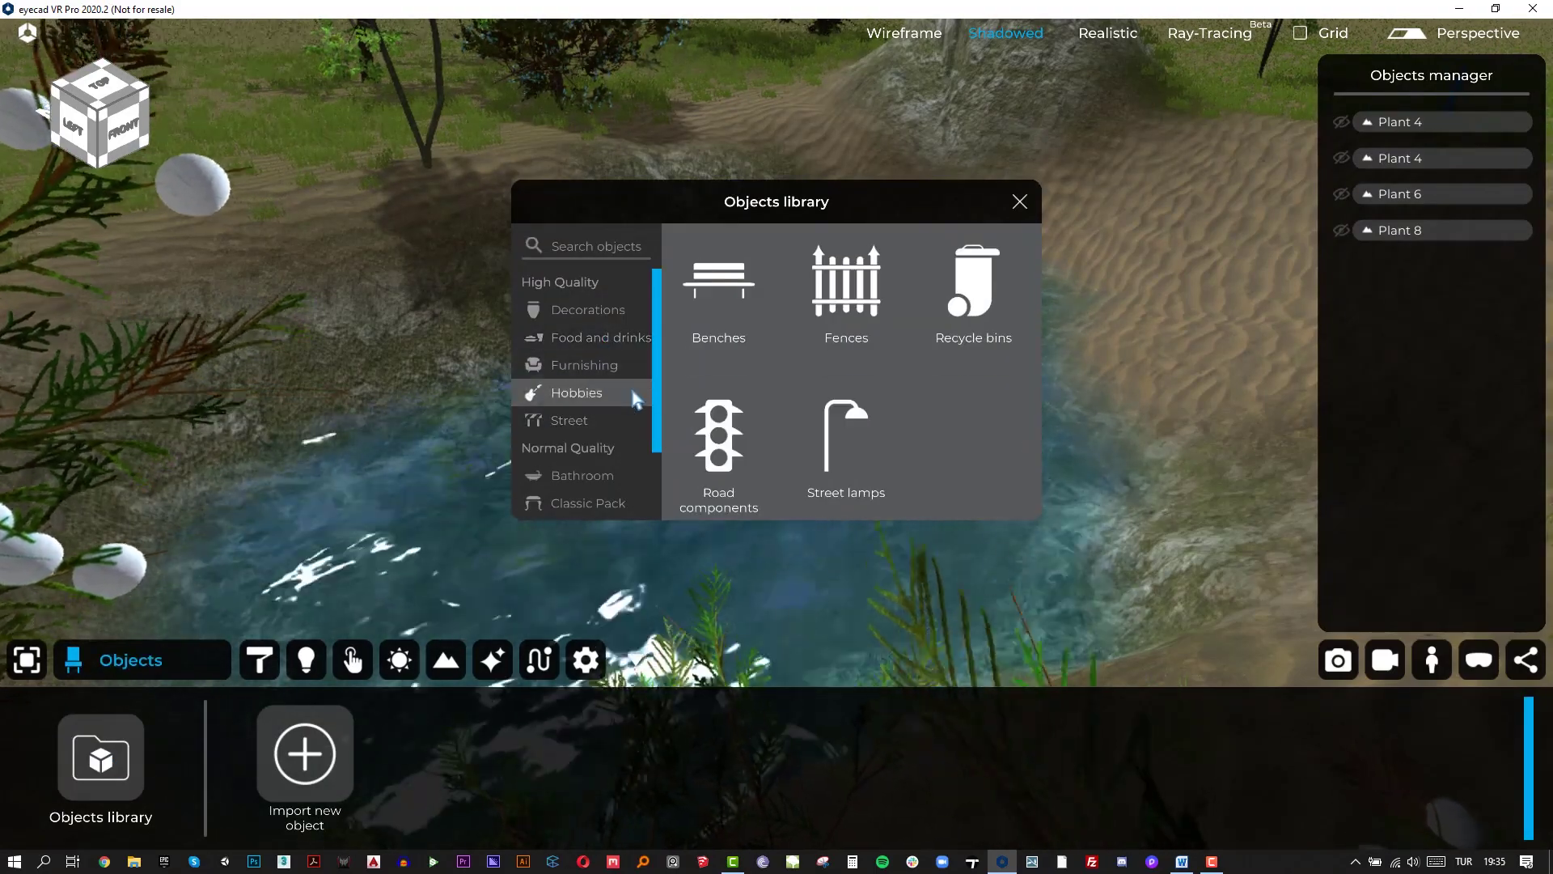
scroll(637, 398, down, 3)
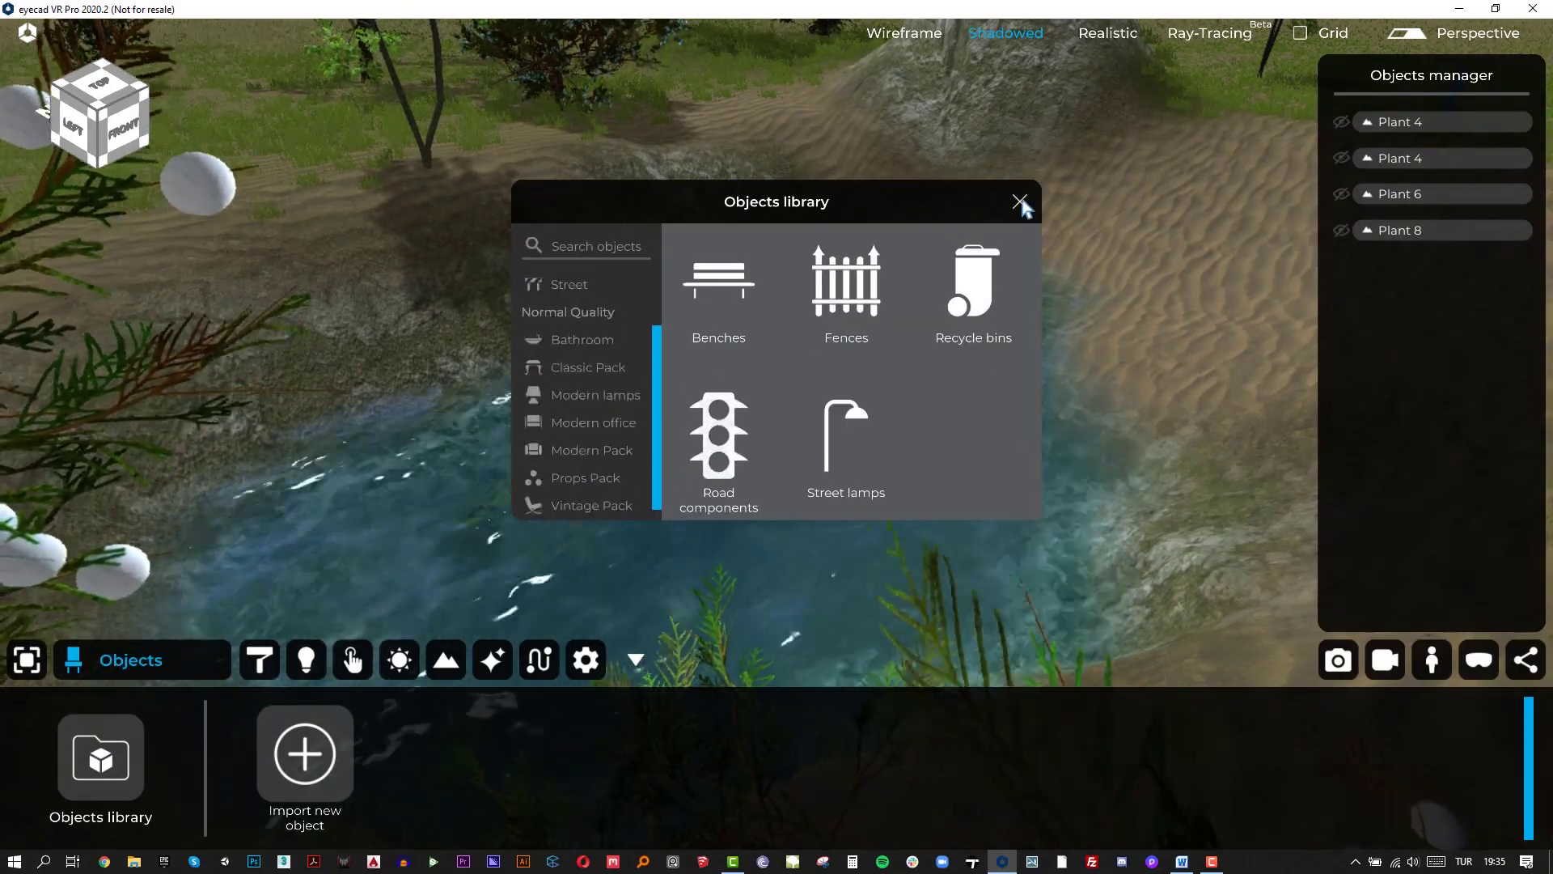
click(1021, 202)
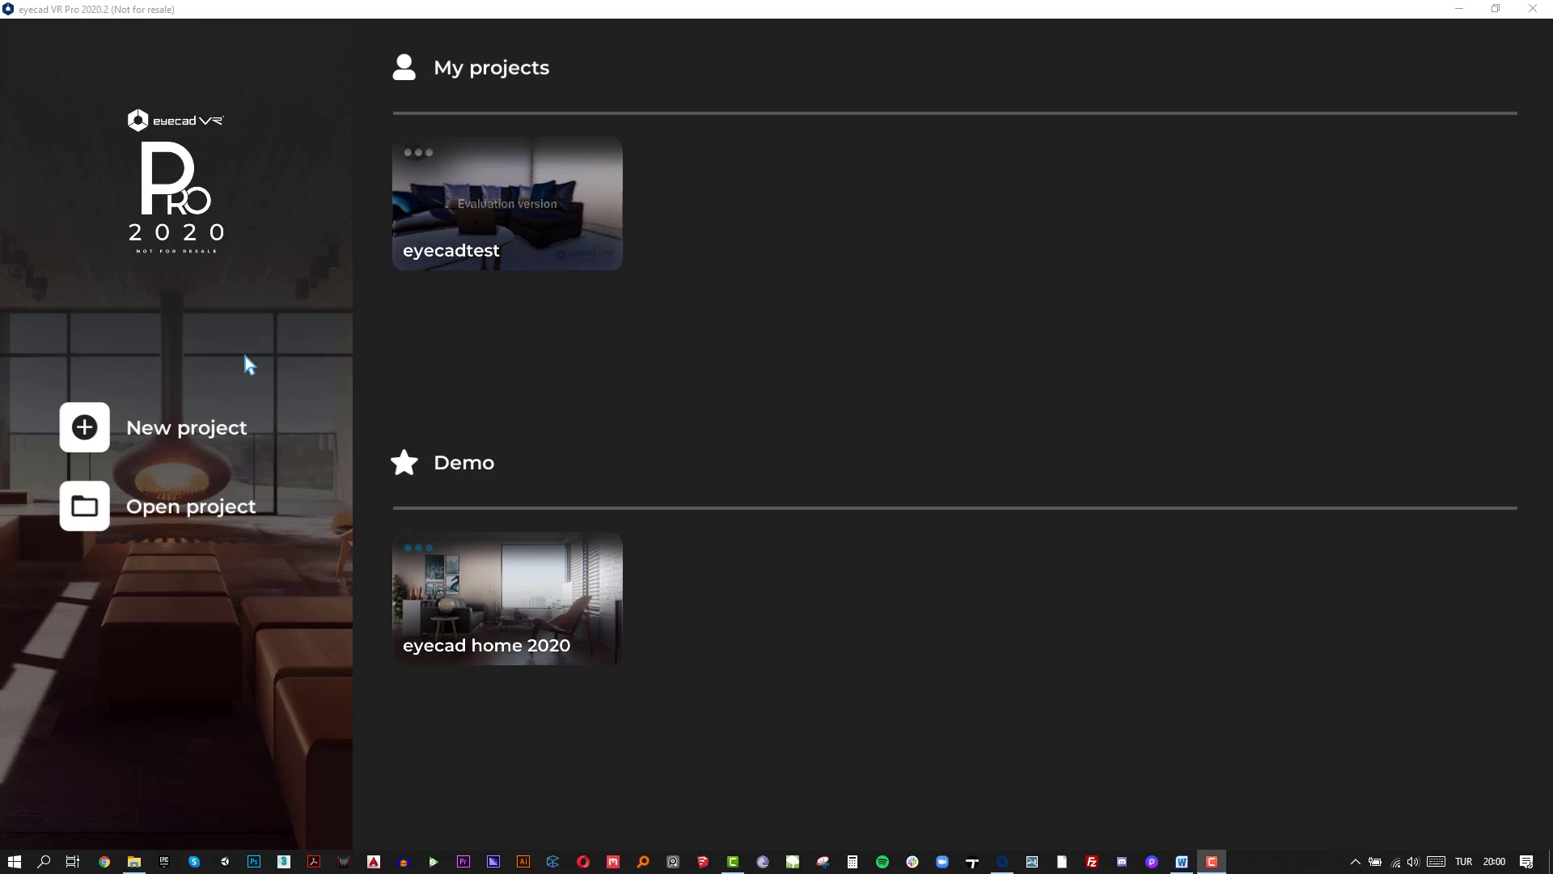
Step: Start a new project from the Masterplan template and open its Animations tools
click(224, 432)
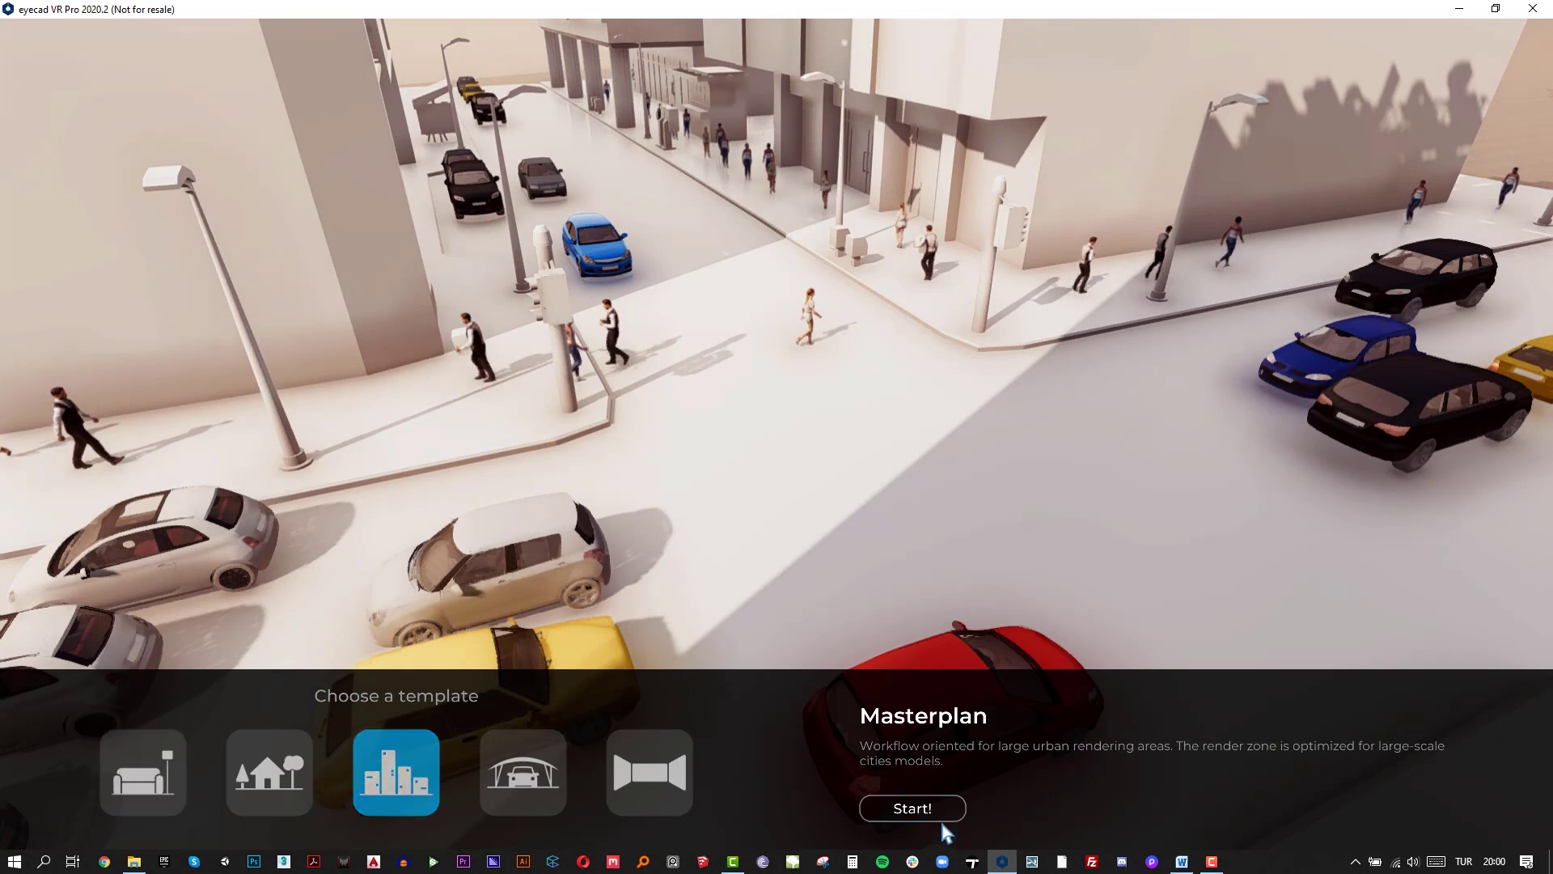
click(939, 806)
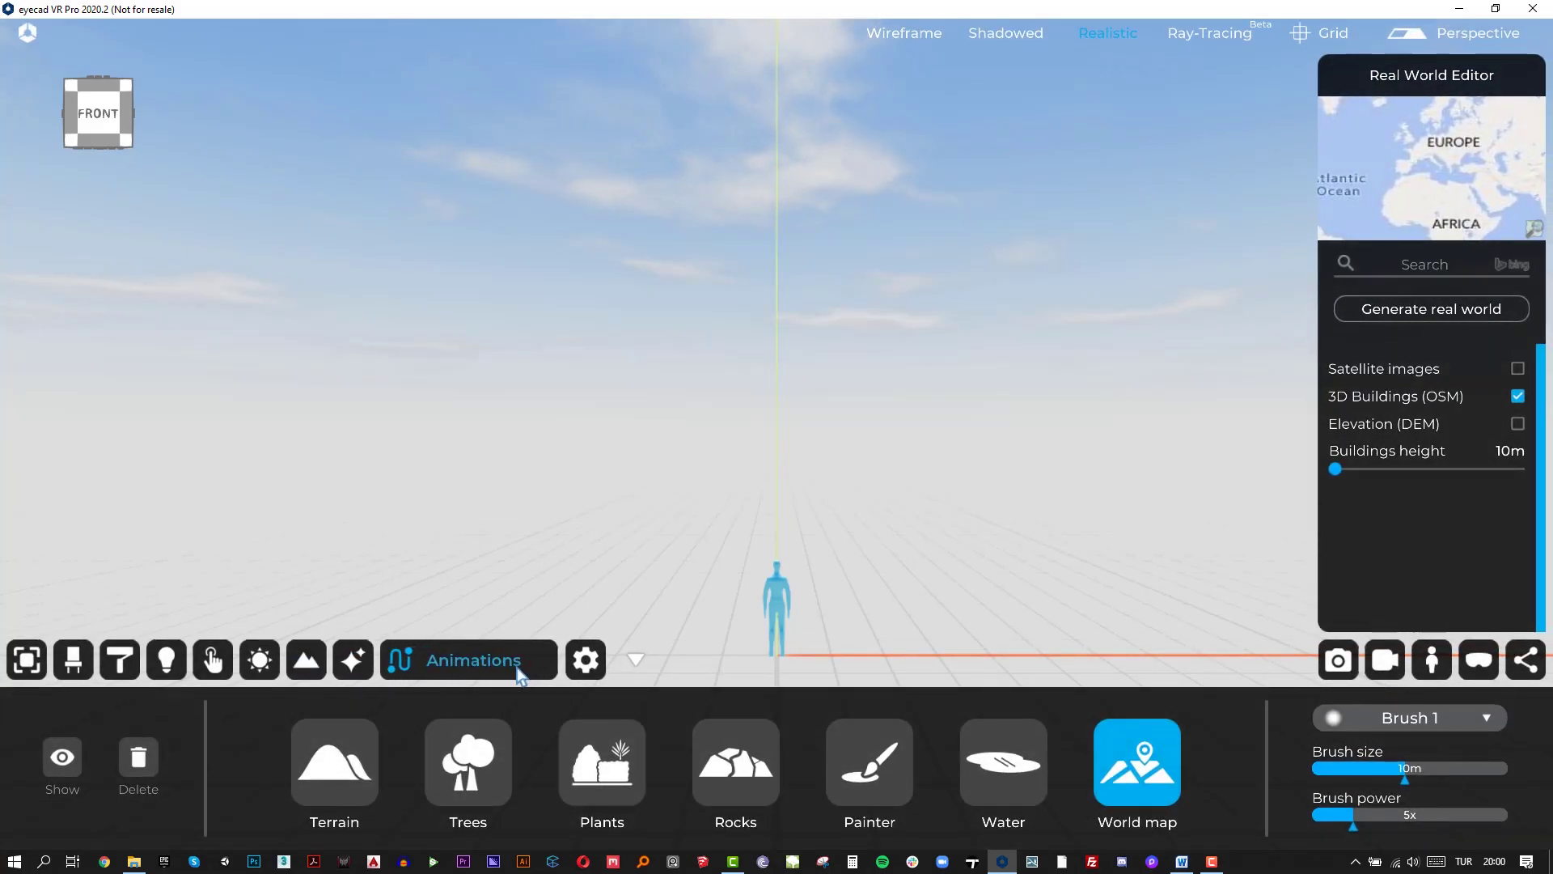
click(517, 669)
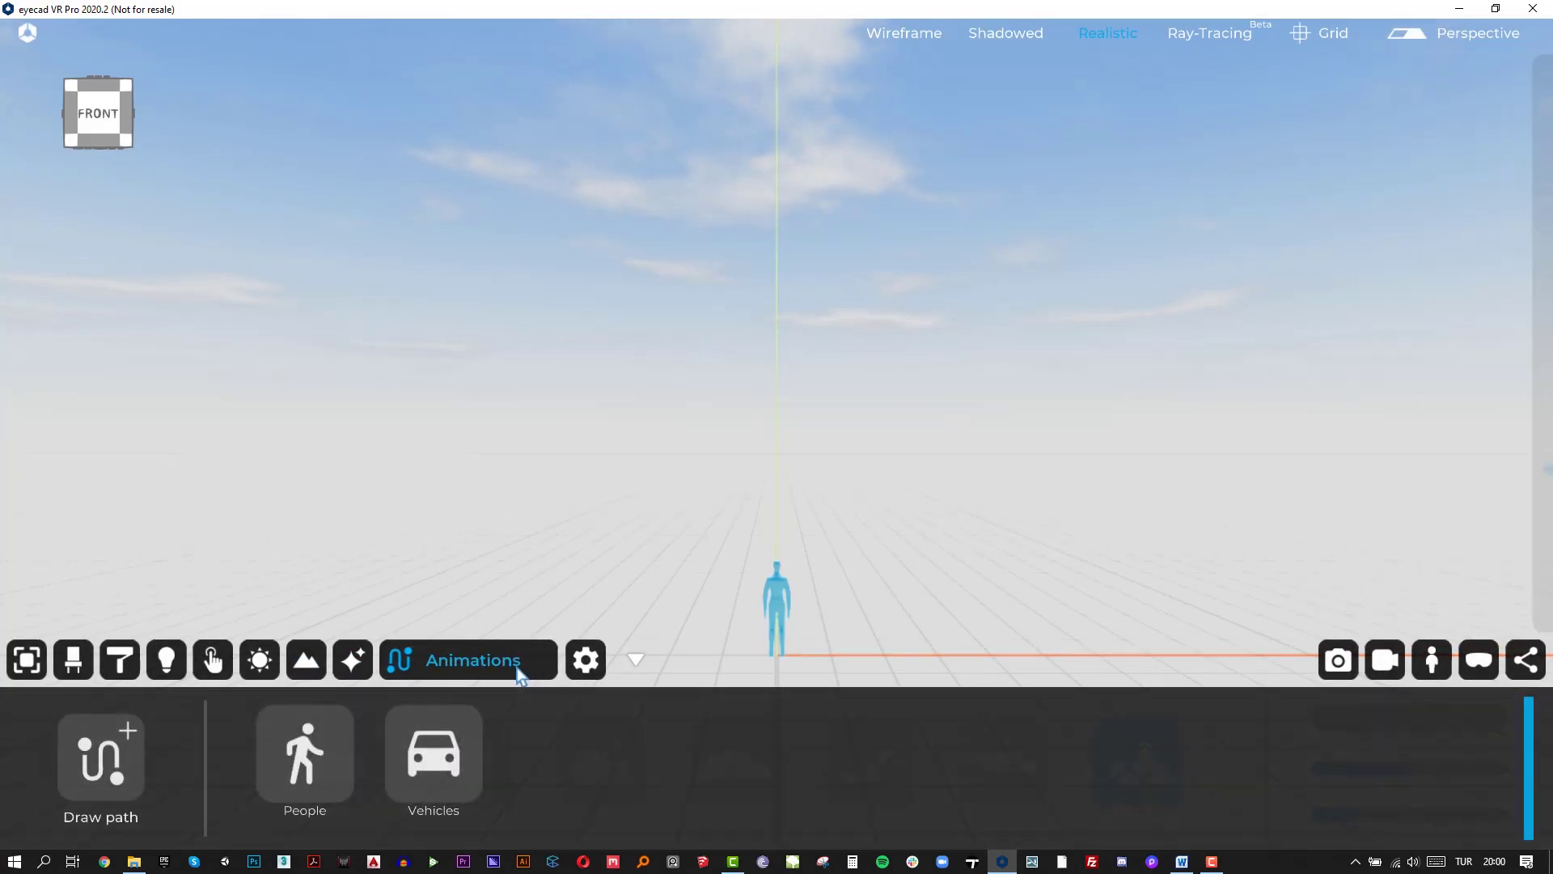
Step: Place the american_suv, british_hatchback and british_luxury_suv vehicles and a fourth, grey car side by side in a row on the grid
right_drag(701, 483, 667, 603)
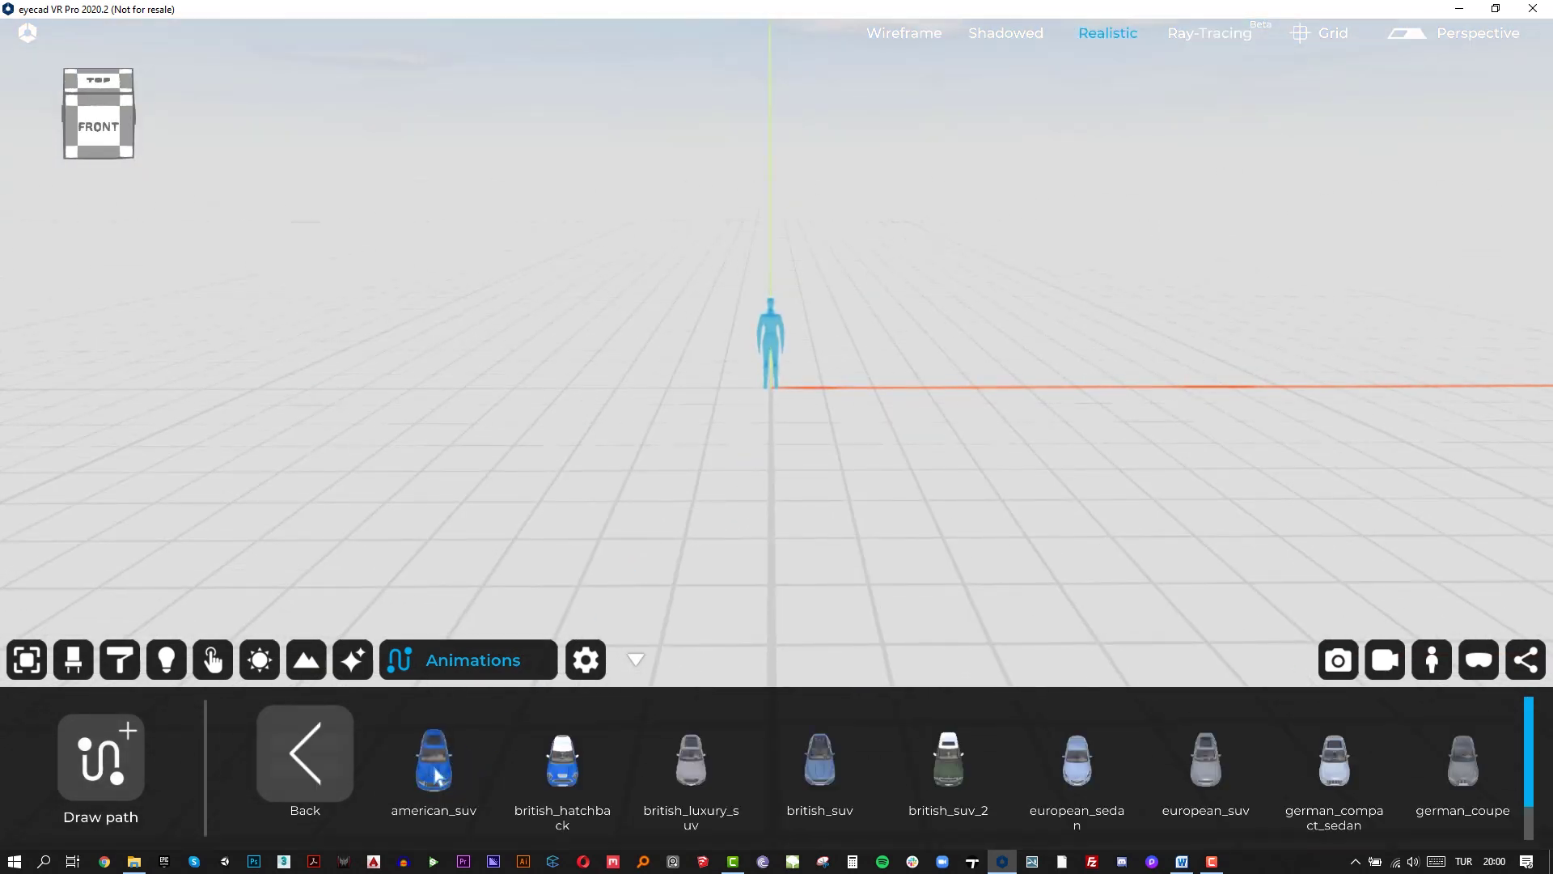
drag(435, 777, 595, 472)
drag(627, 759, 888, 482)
drag(701, 797, 1189, 489)
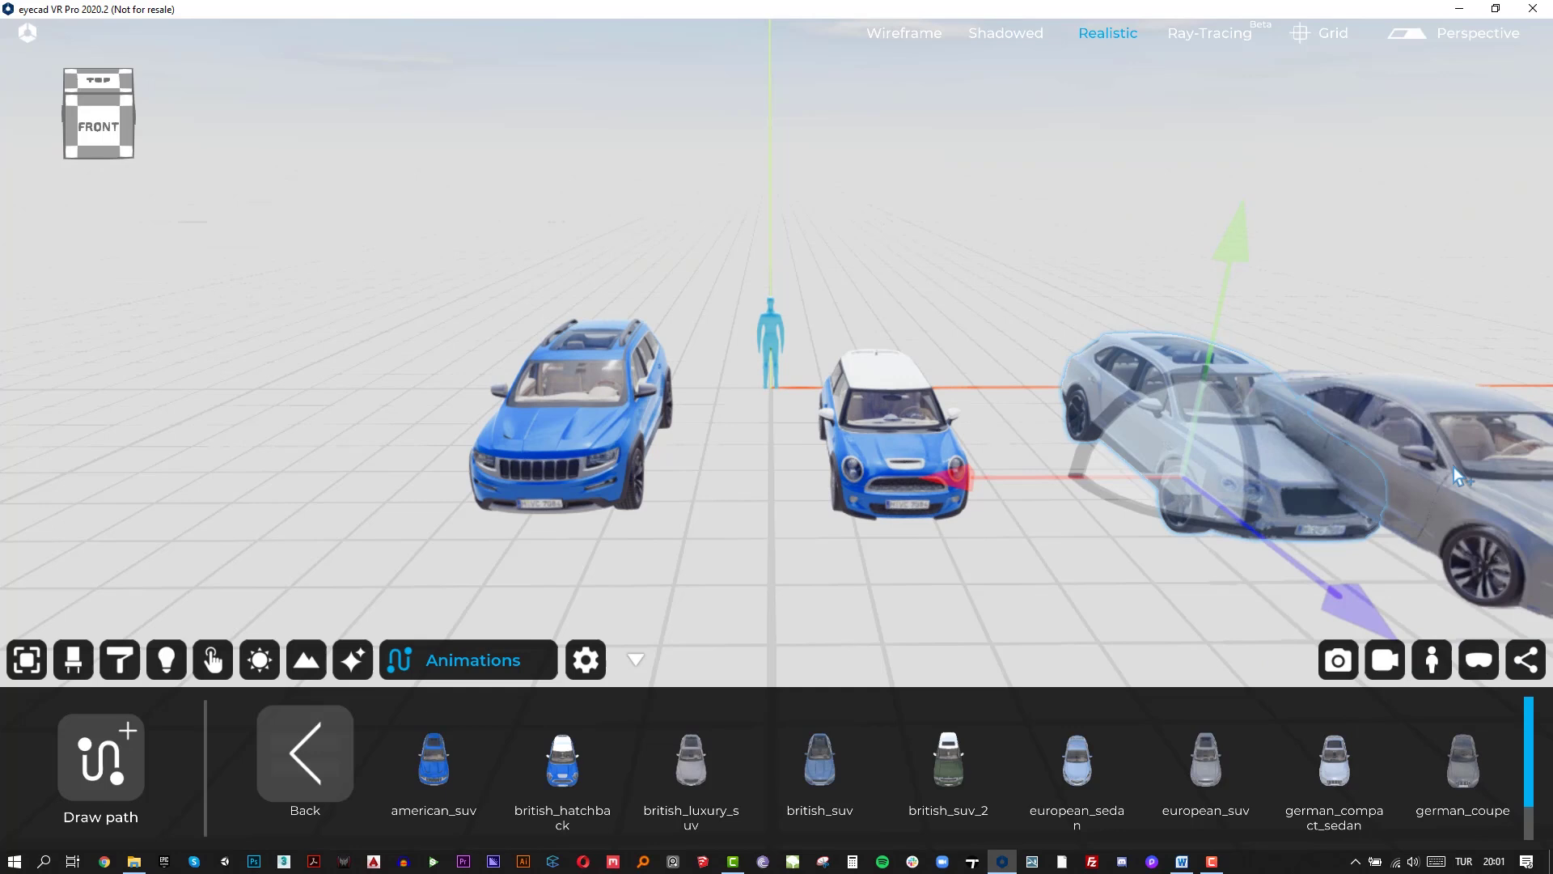
drag(1485, 425, 1486, 405)
Step: Inspect the placed vehicles up close from different sides and from above
right_drag(1487, 404, 1497, 437)
right_drag(776, 436, 841, 404)
scroll(776, 348, up, 8)
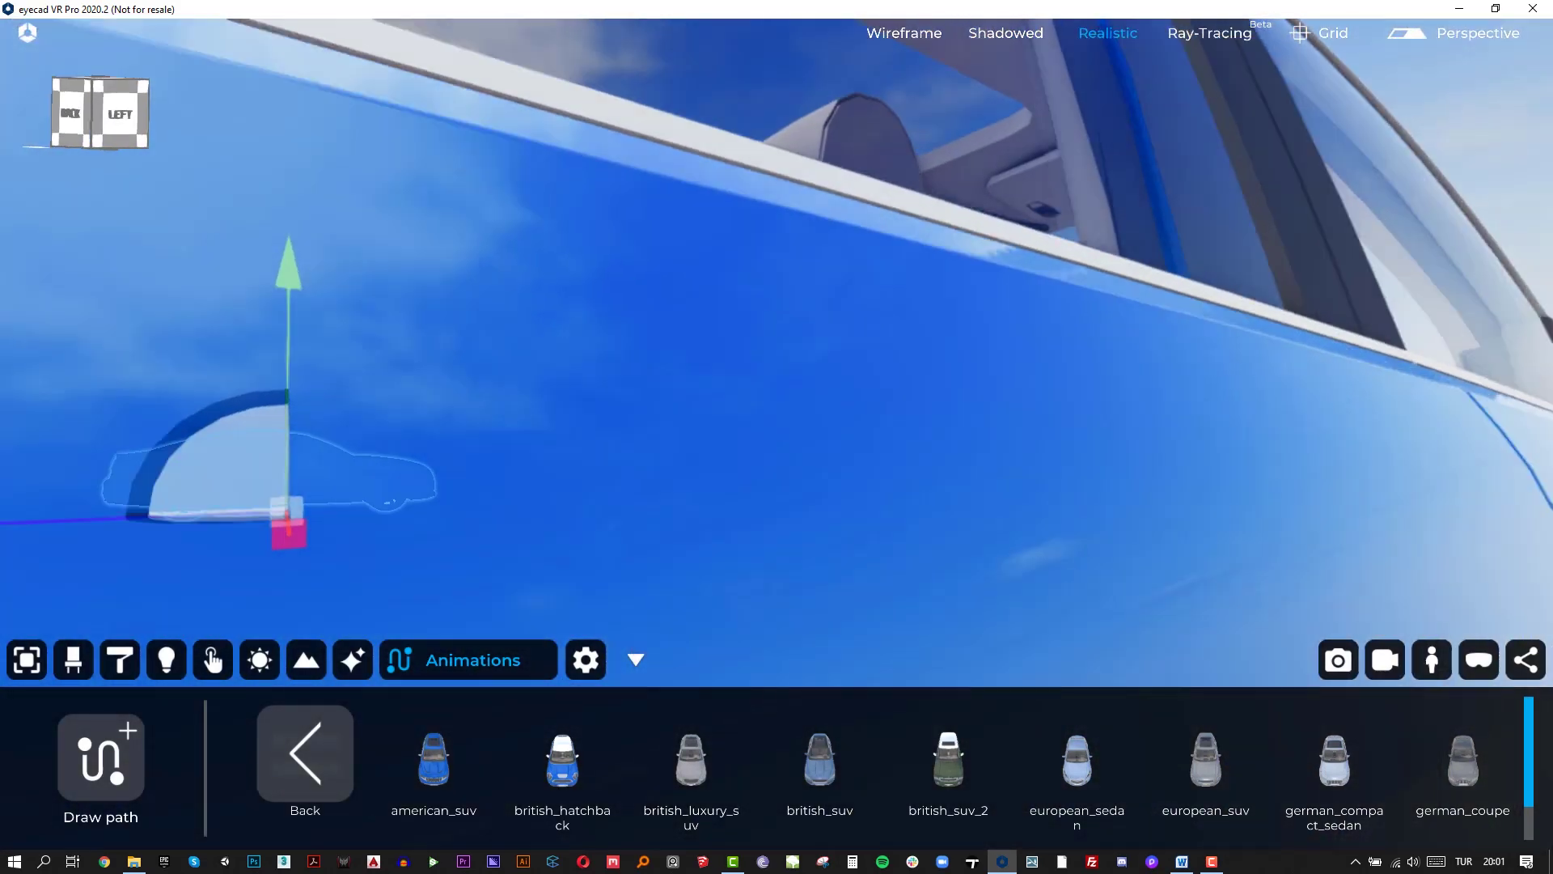
scroll(776, 348, up, 3)
right_drag(777, 437, 841, 591)
scroll(685, 469, up, 5)
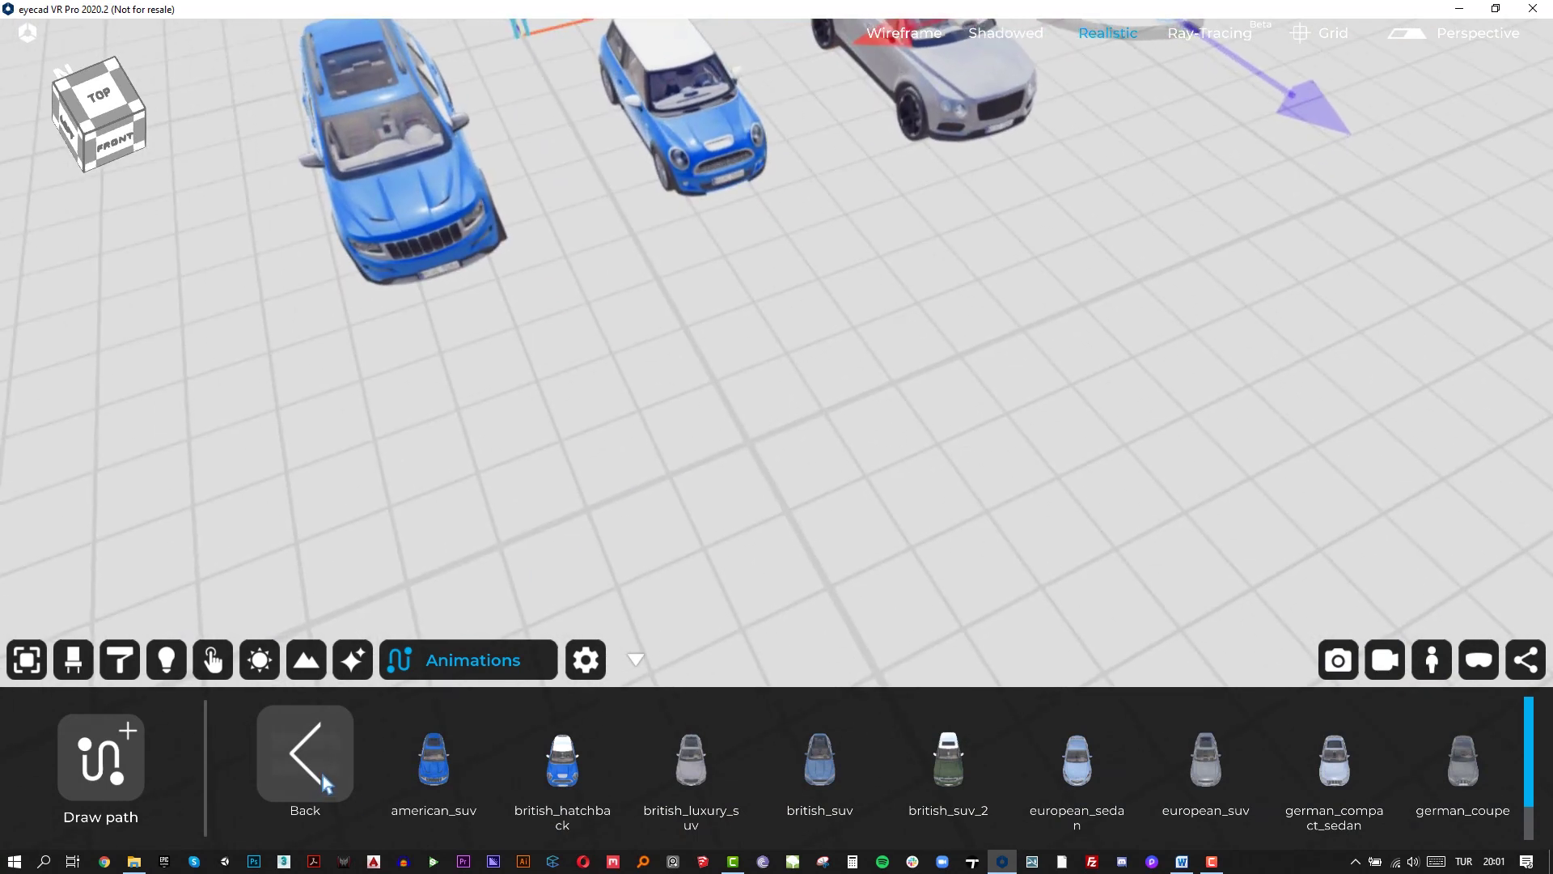
Step: Place the Arthur character from the People collection on the grid in front of the parked cars
click(320, 769)
click(320, 769)
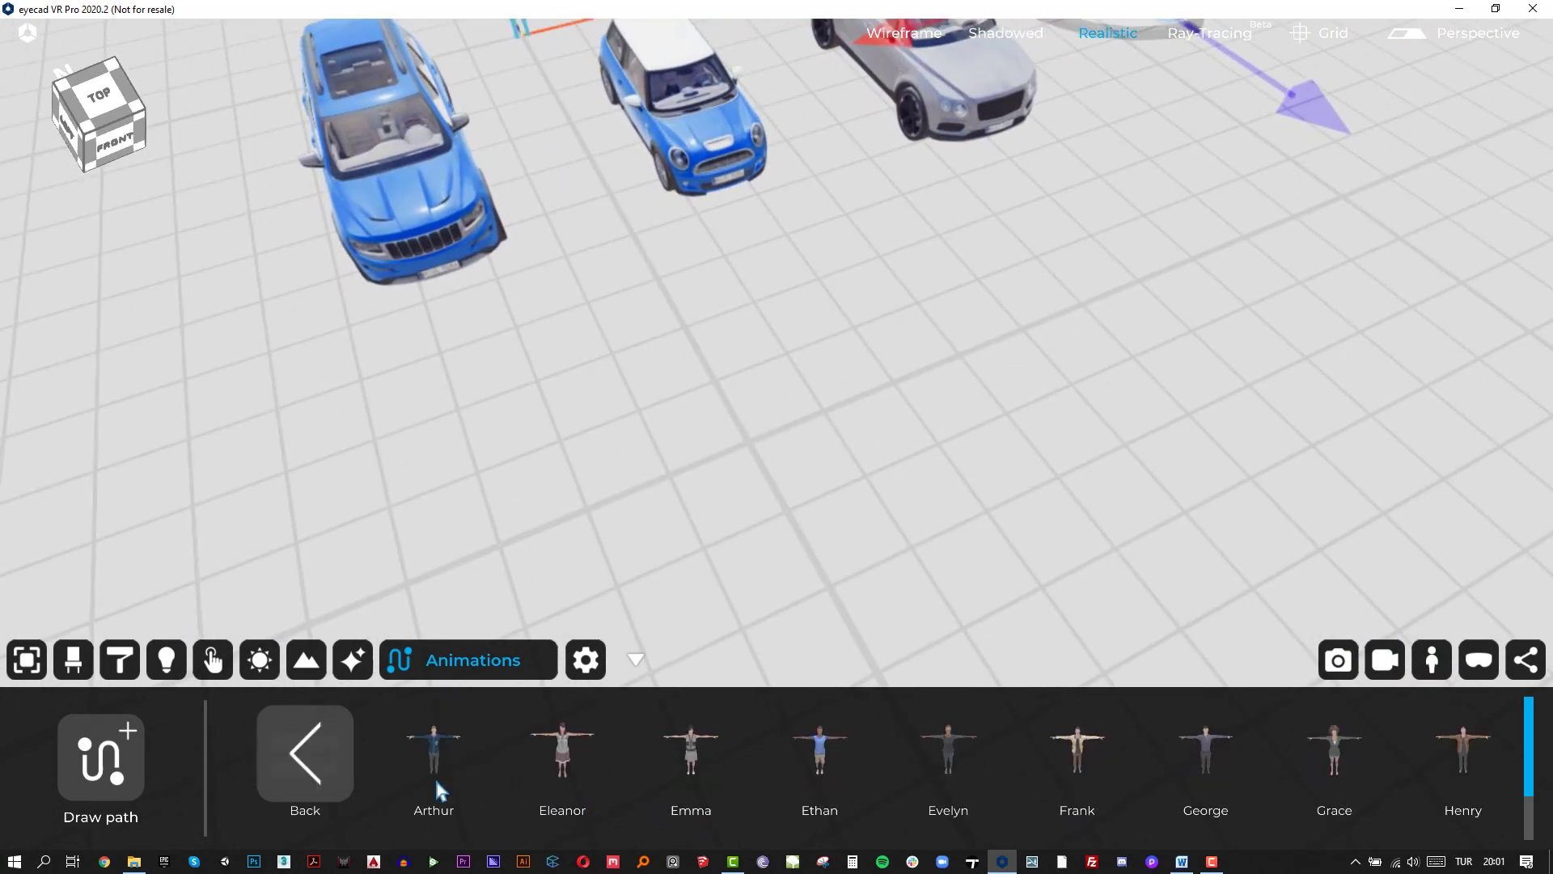
click(644, 413)
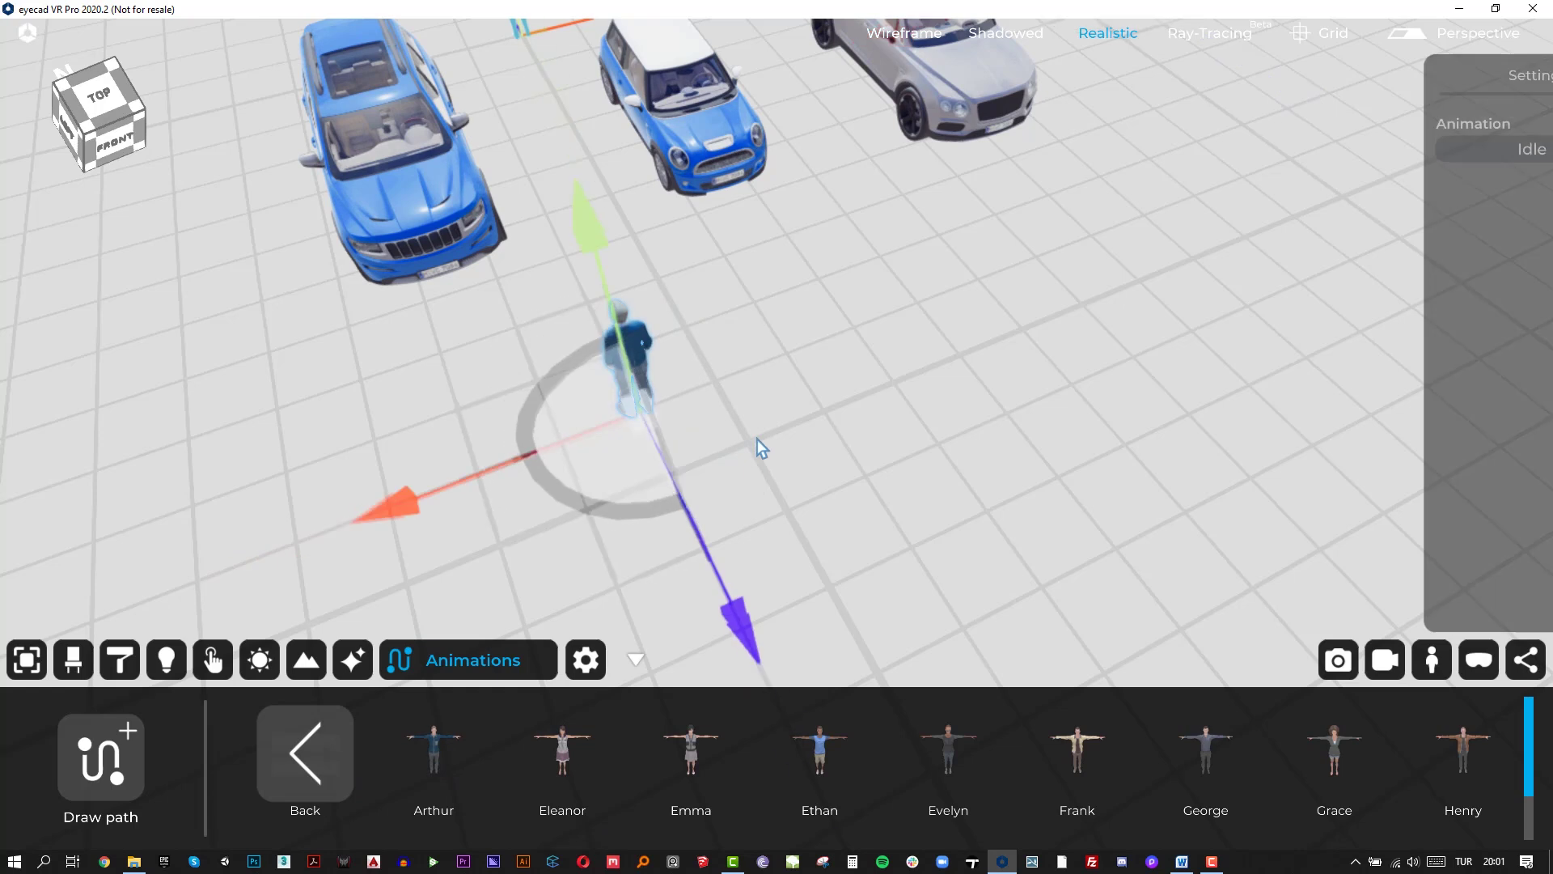
right_drag(668, 407, 716, 503)
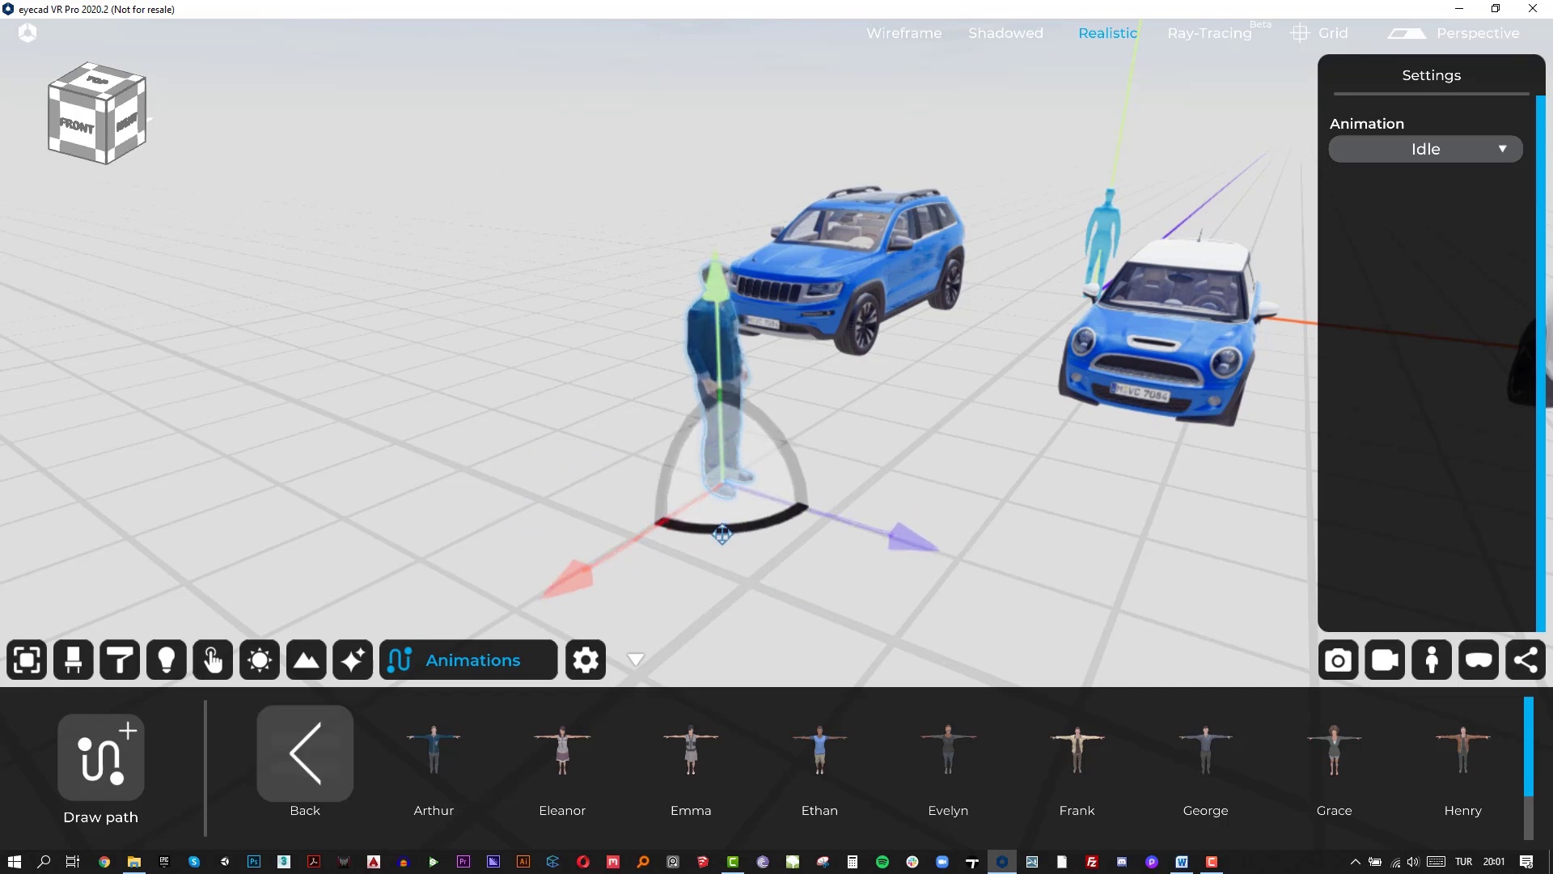
right_drag(871, 425, 1551, 554)
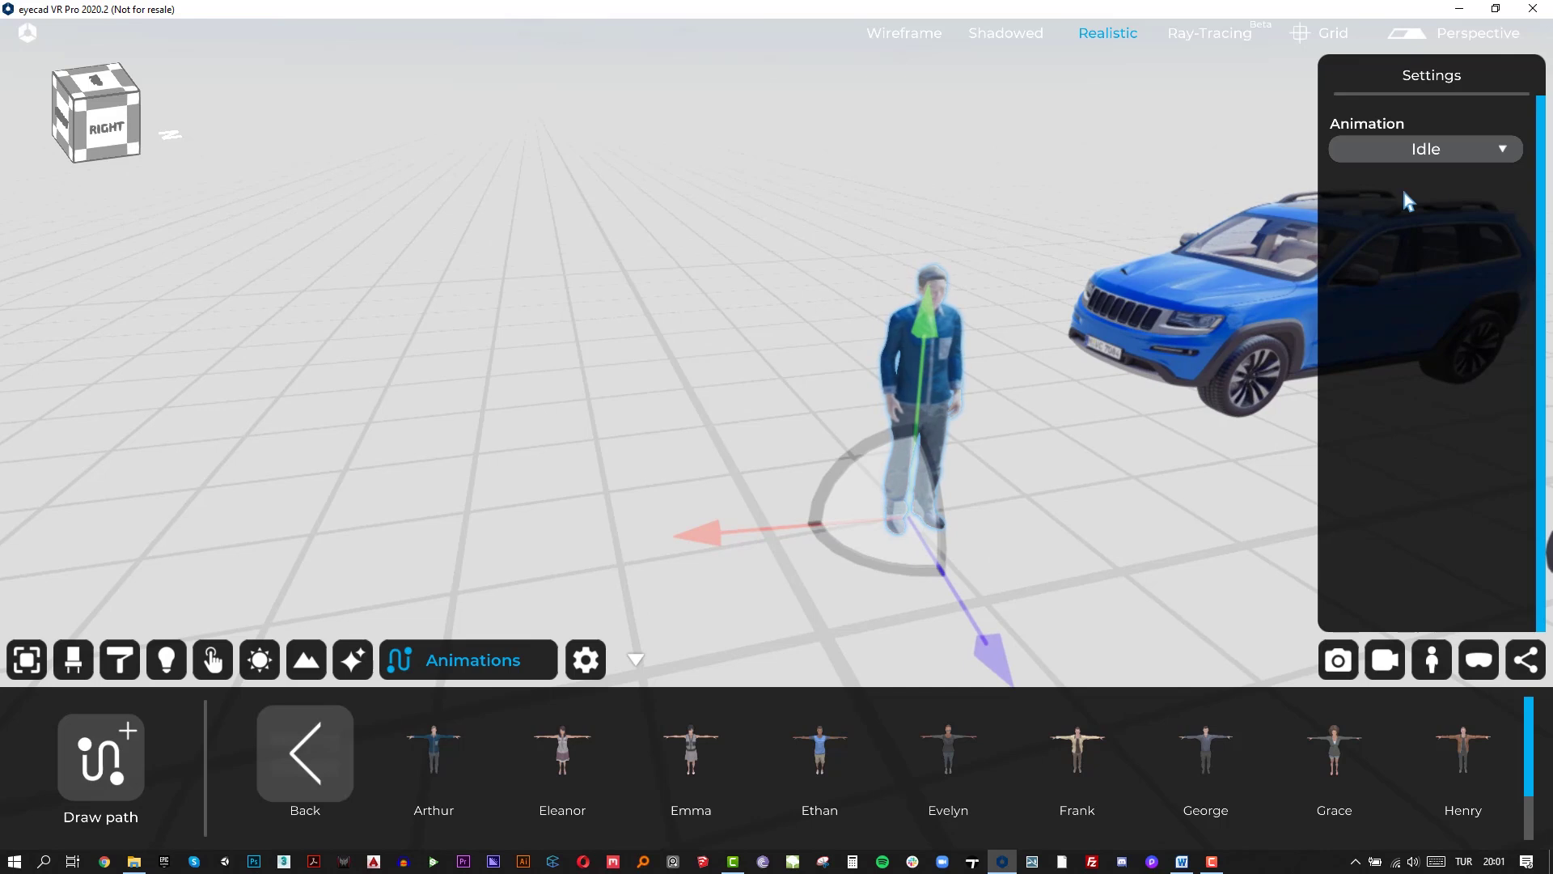
Step: Try the Texting, Holding Box, Laying, Dancing, Sitting and Talking animations on the Arthur character, and set it to Phone Talking
click(1448, 149)
click(1460, 180)
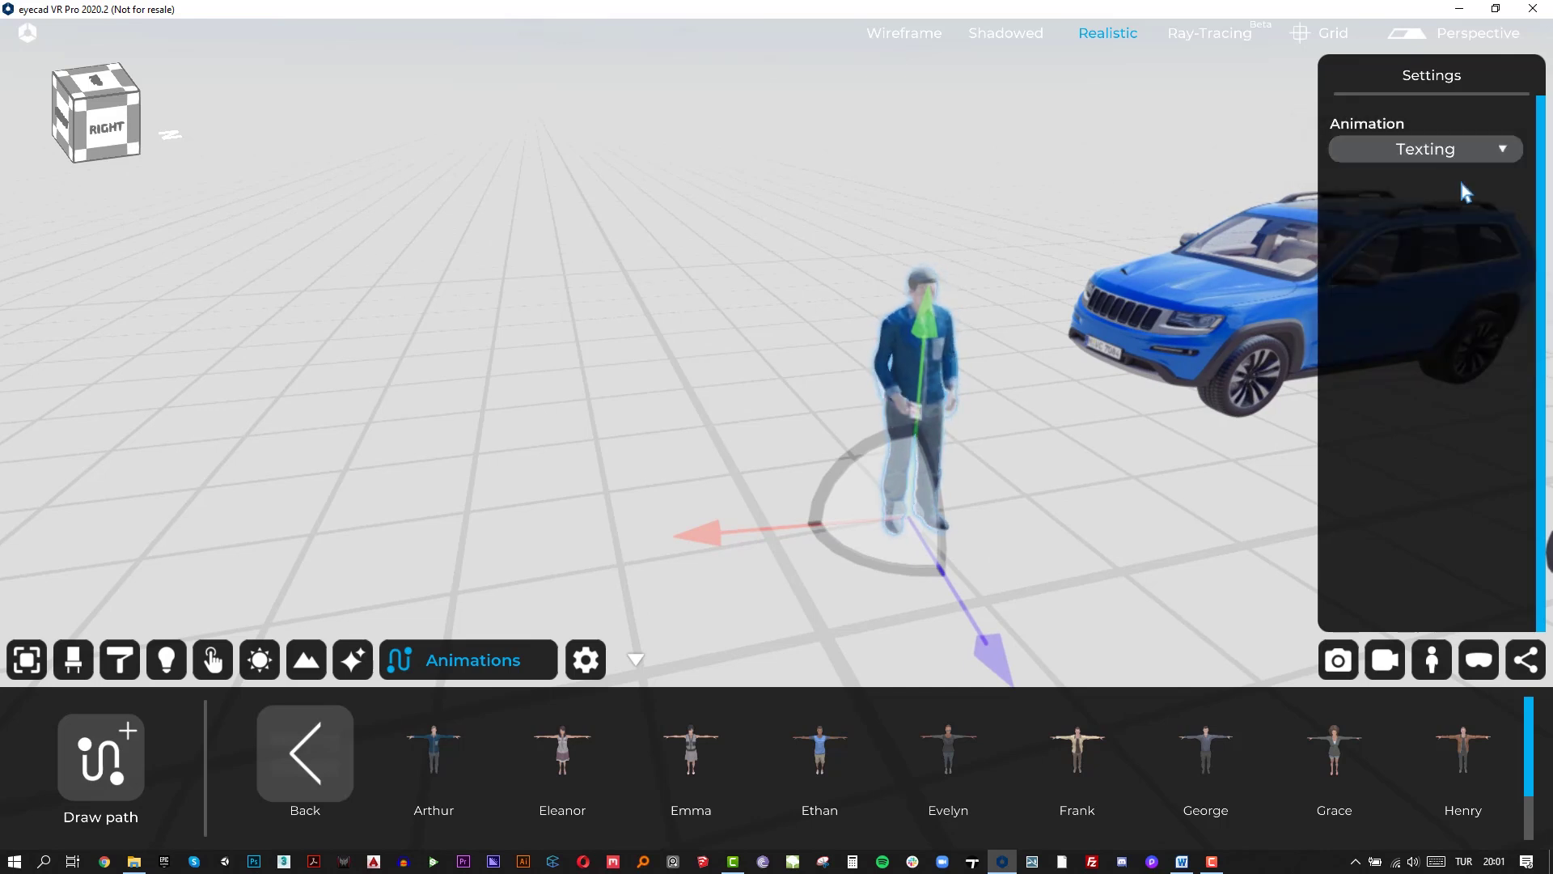
click(1459, 152)
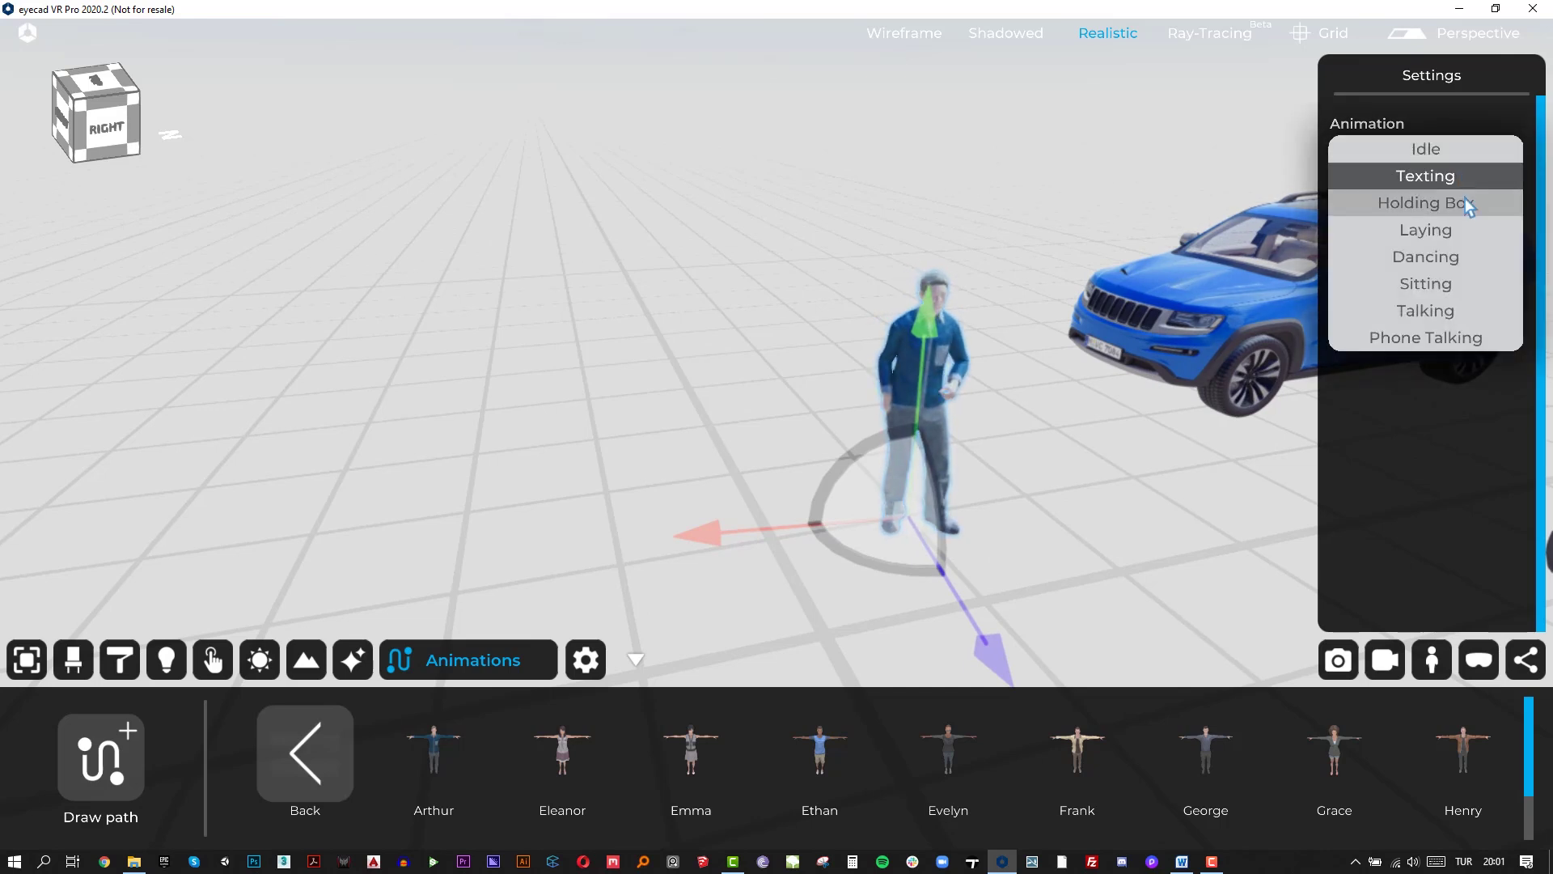
click(1464, 198)
click(1464, 149)
click(1465, 233)
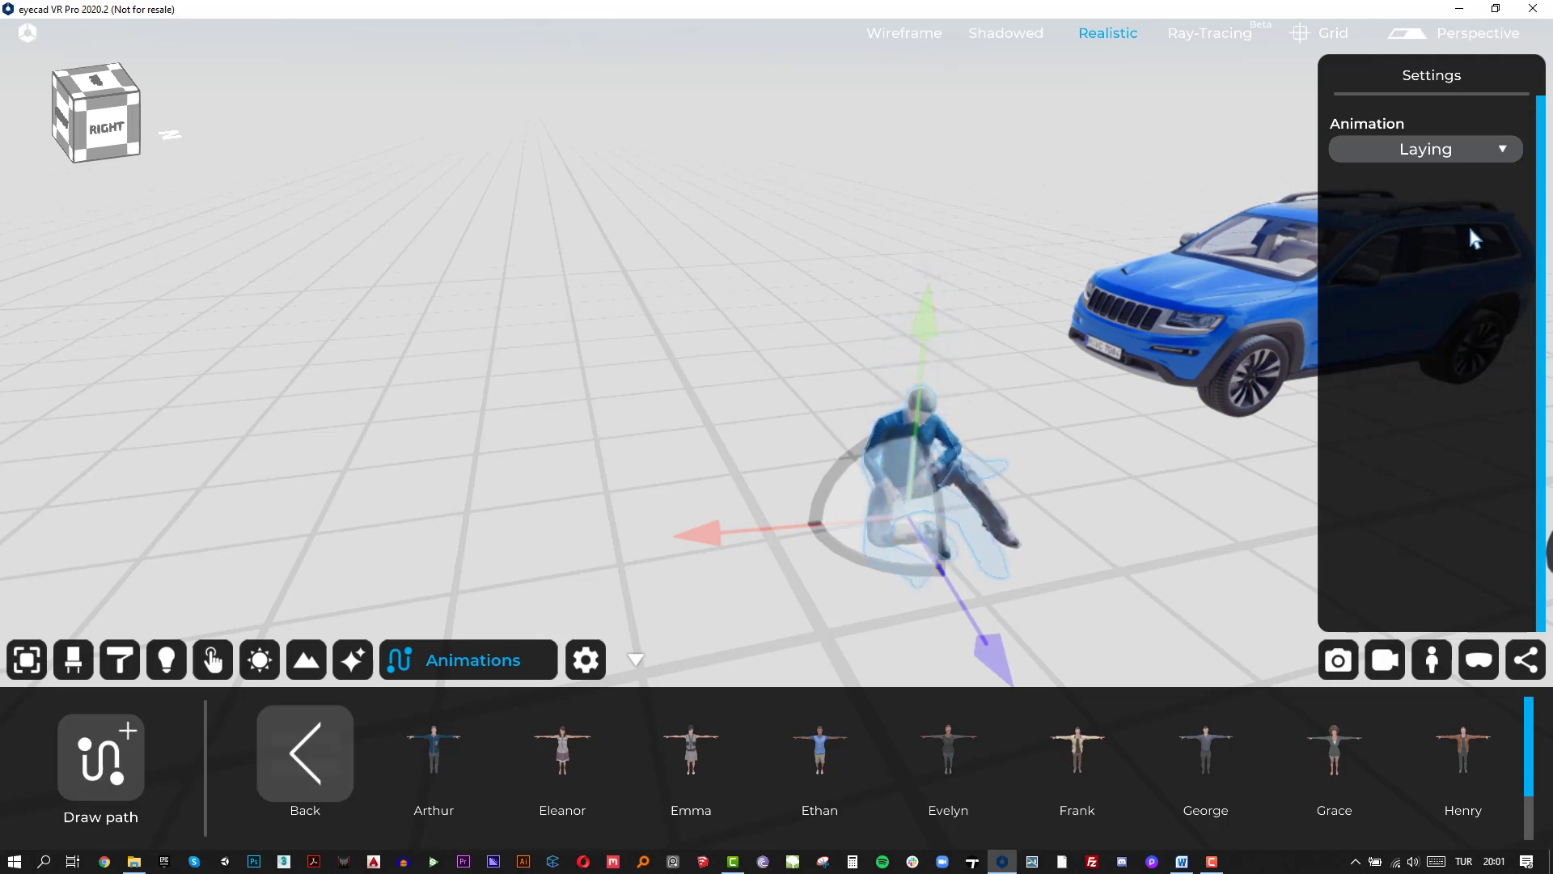
click(1488, 150)
click(1462, 261)
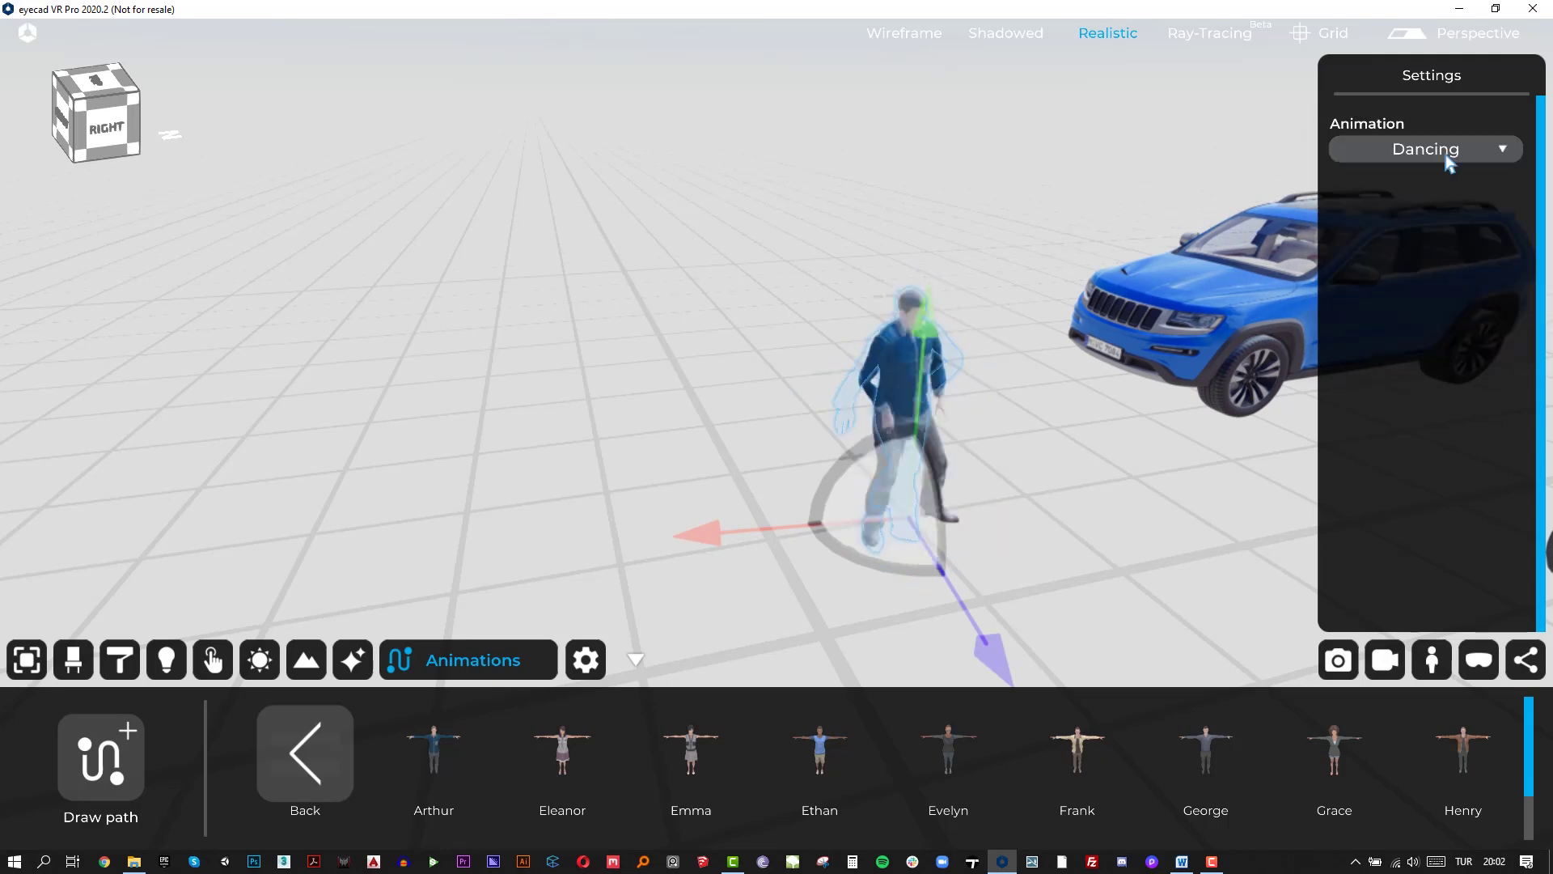
click(1453, 152)
click(1434, 284)
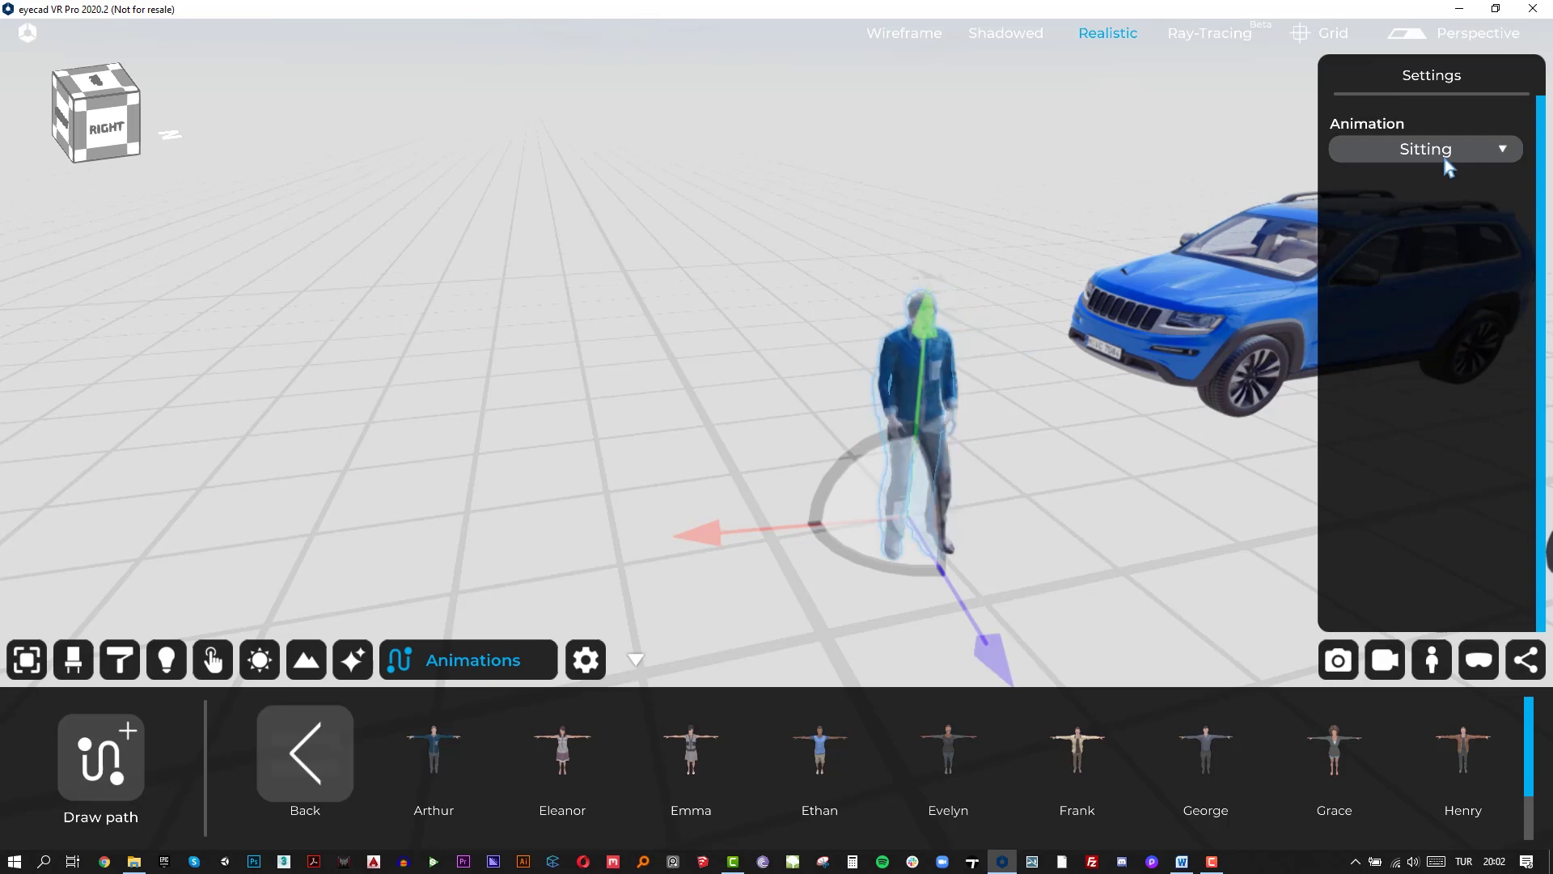
click(1407, 152)
click(1435, 312)
click(1455, 152)
click(1430, 338)
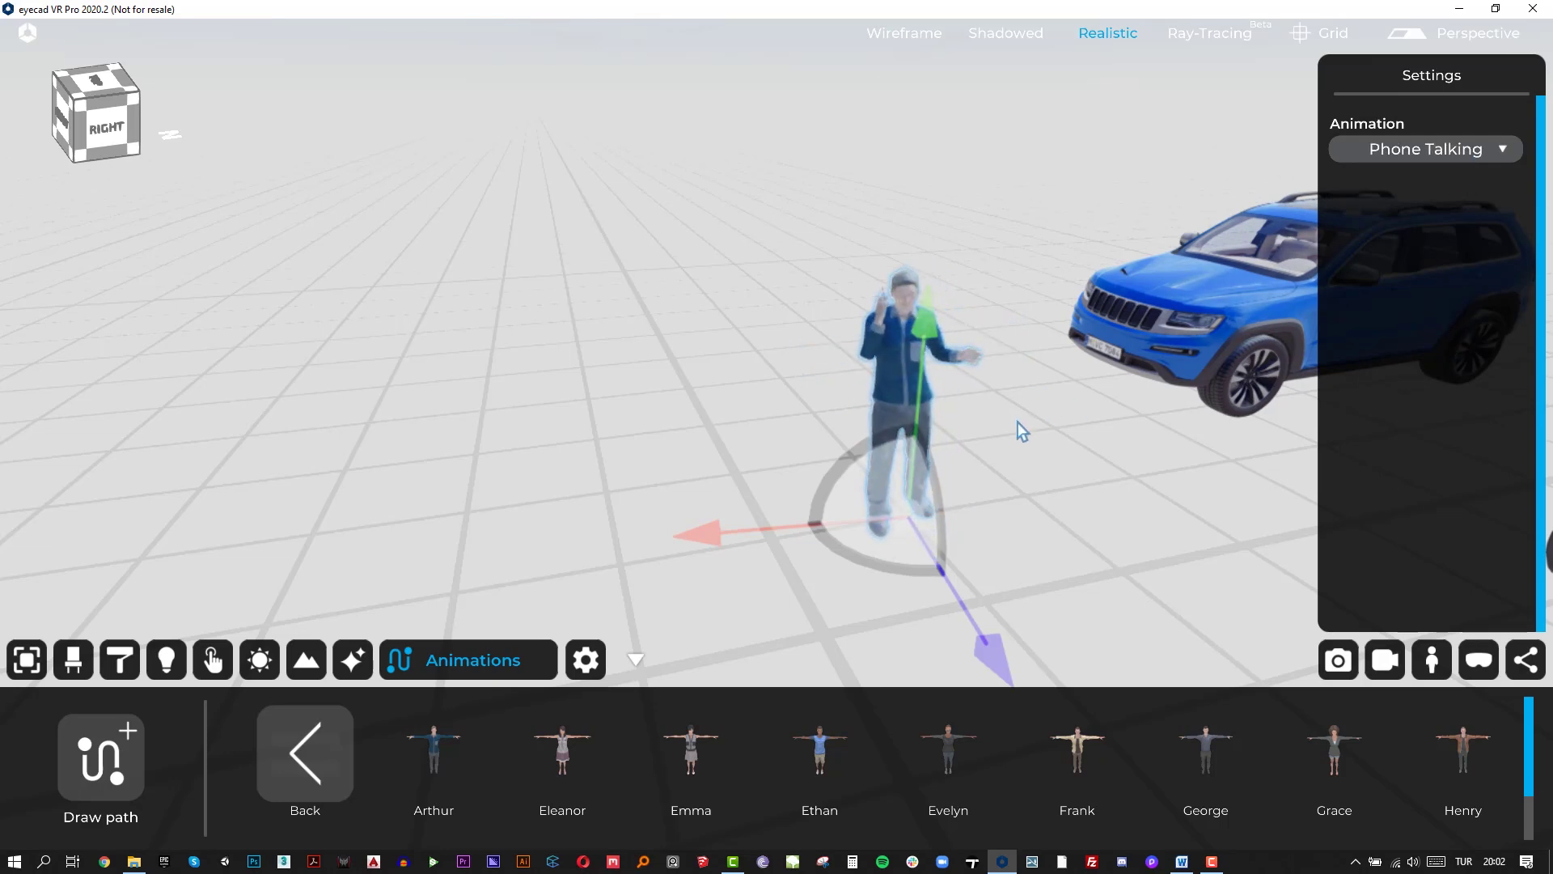
Step: Place the Eleanor character beside Arthur in front of the cars and set her animation to Dancing
right_drag(1017, 422, 1286, 428)
click(560, 762)
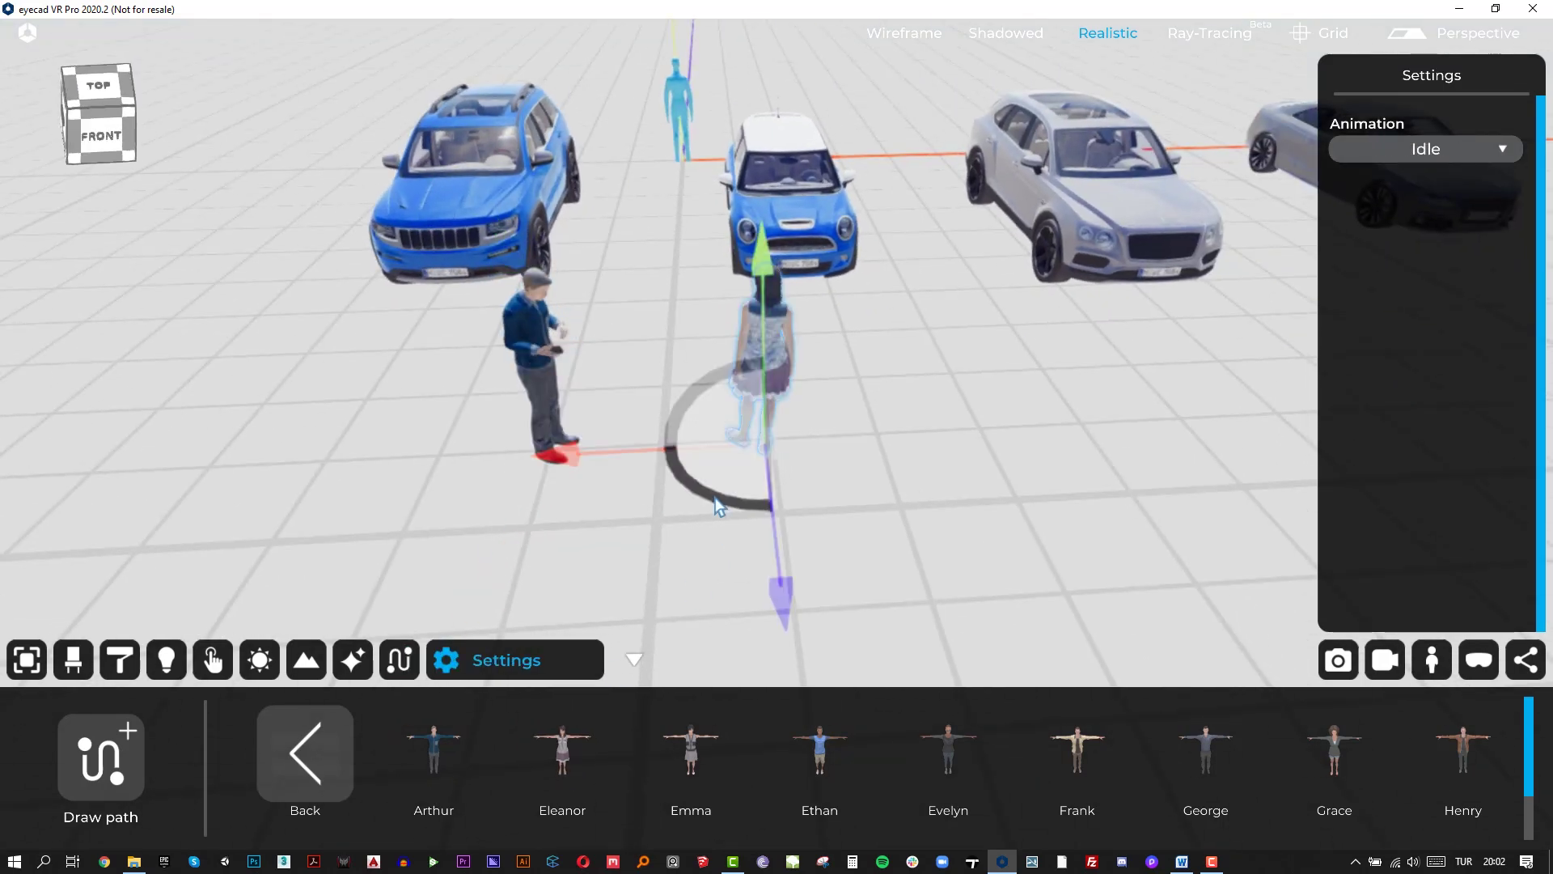
click(1426, 149)
click(1387, 259)
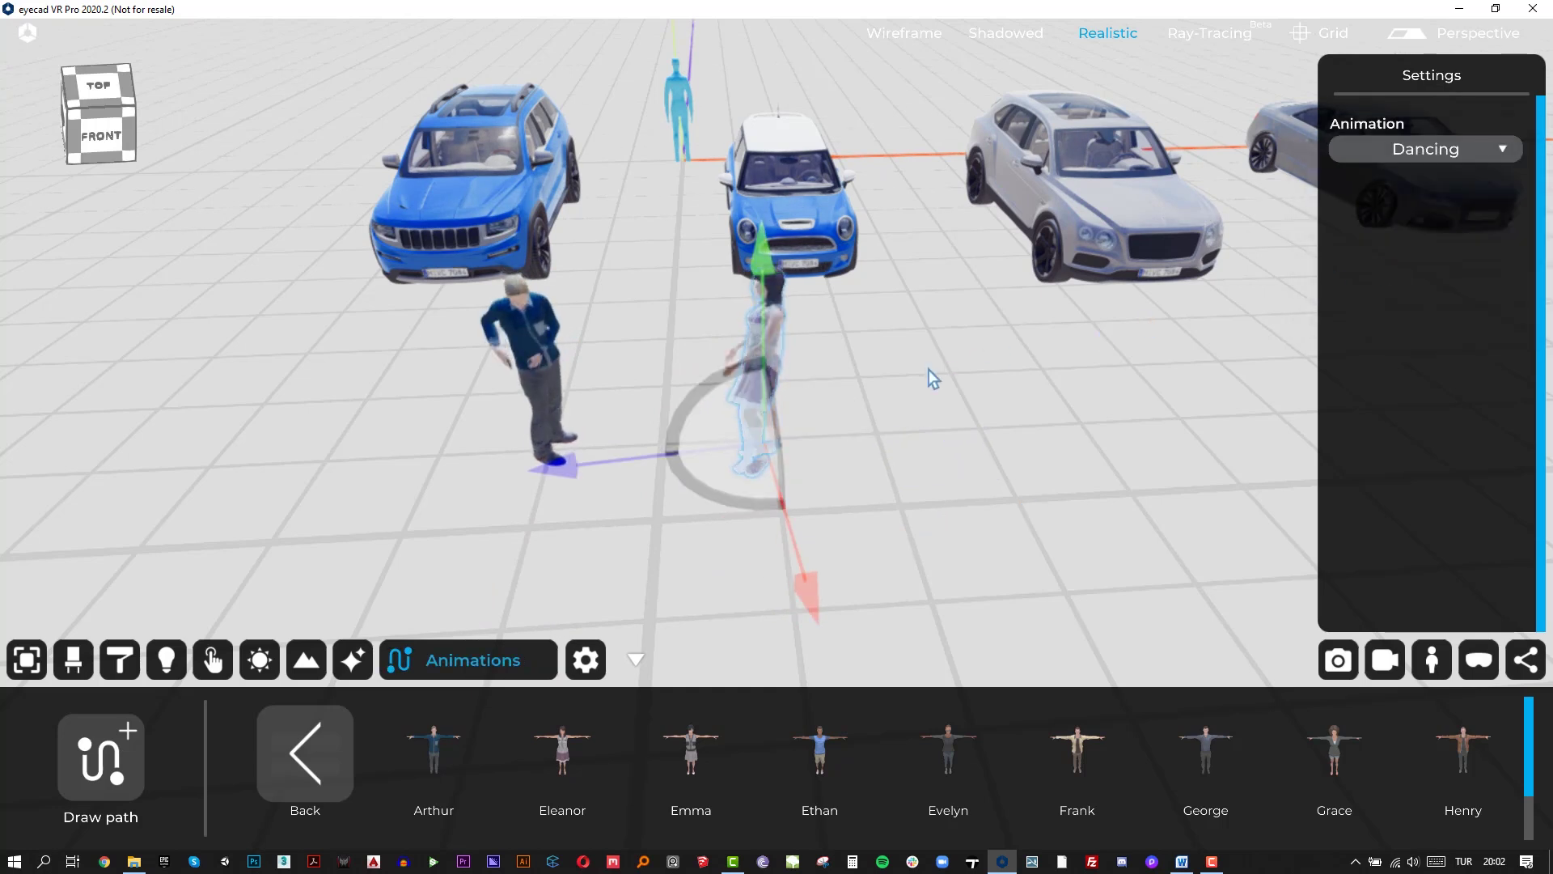
Step: View the two animated characters and the row of cars from several angles and distances
right_drag(889, 364, 930, 380)
scroll(930, 381, down, 3)
middle_drag(930, 380, 963, 267)
right_drag(963, 267, 809, 360)
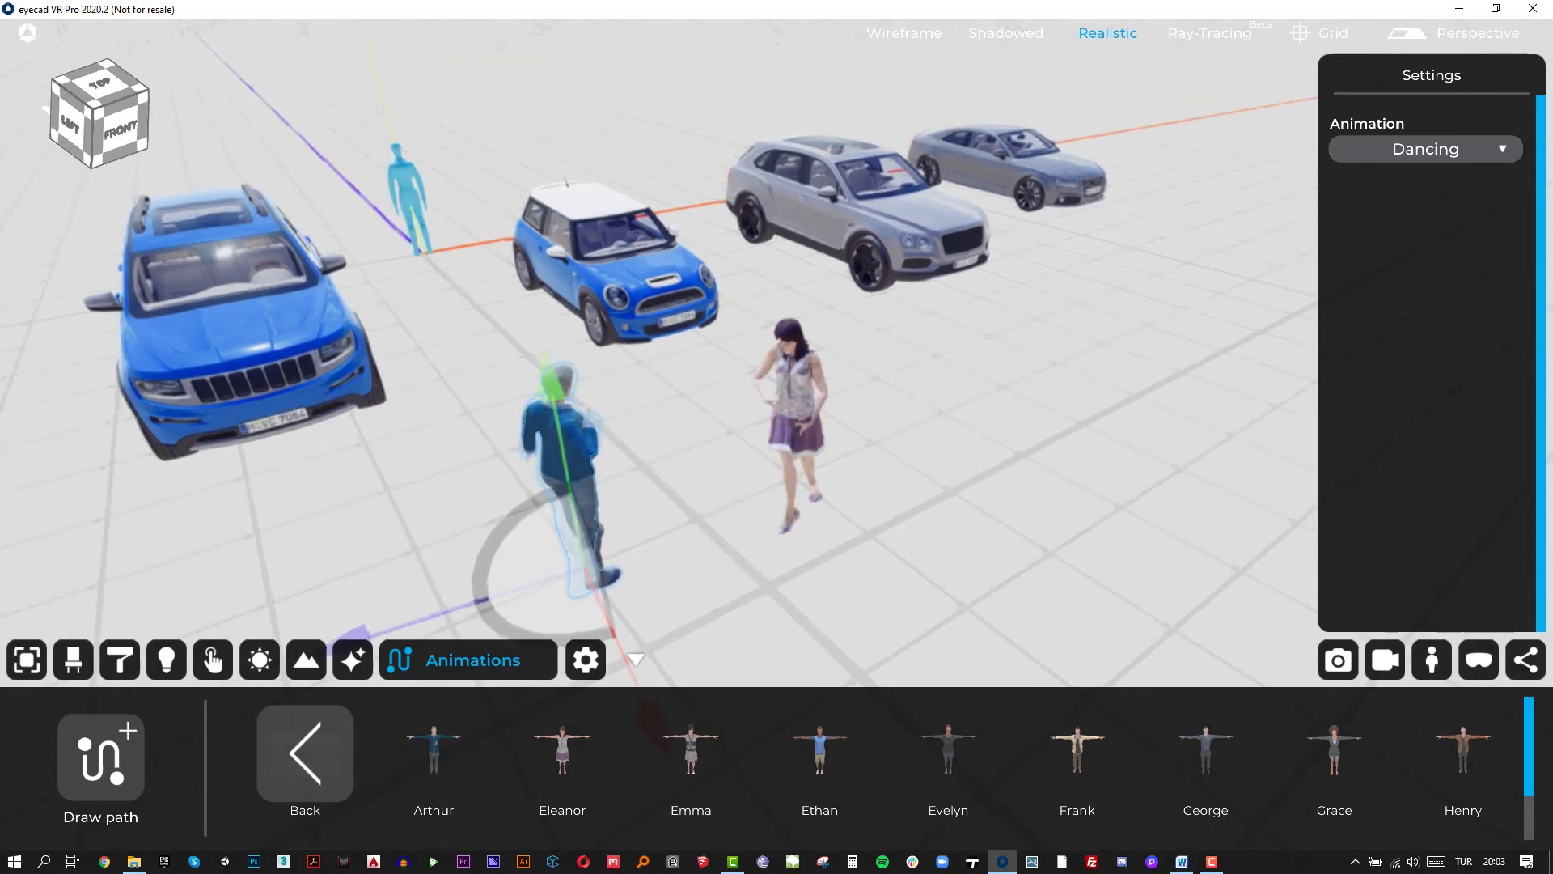
key(a)
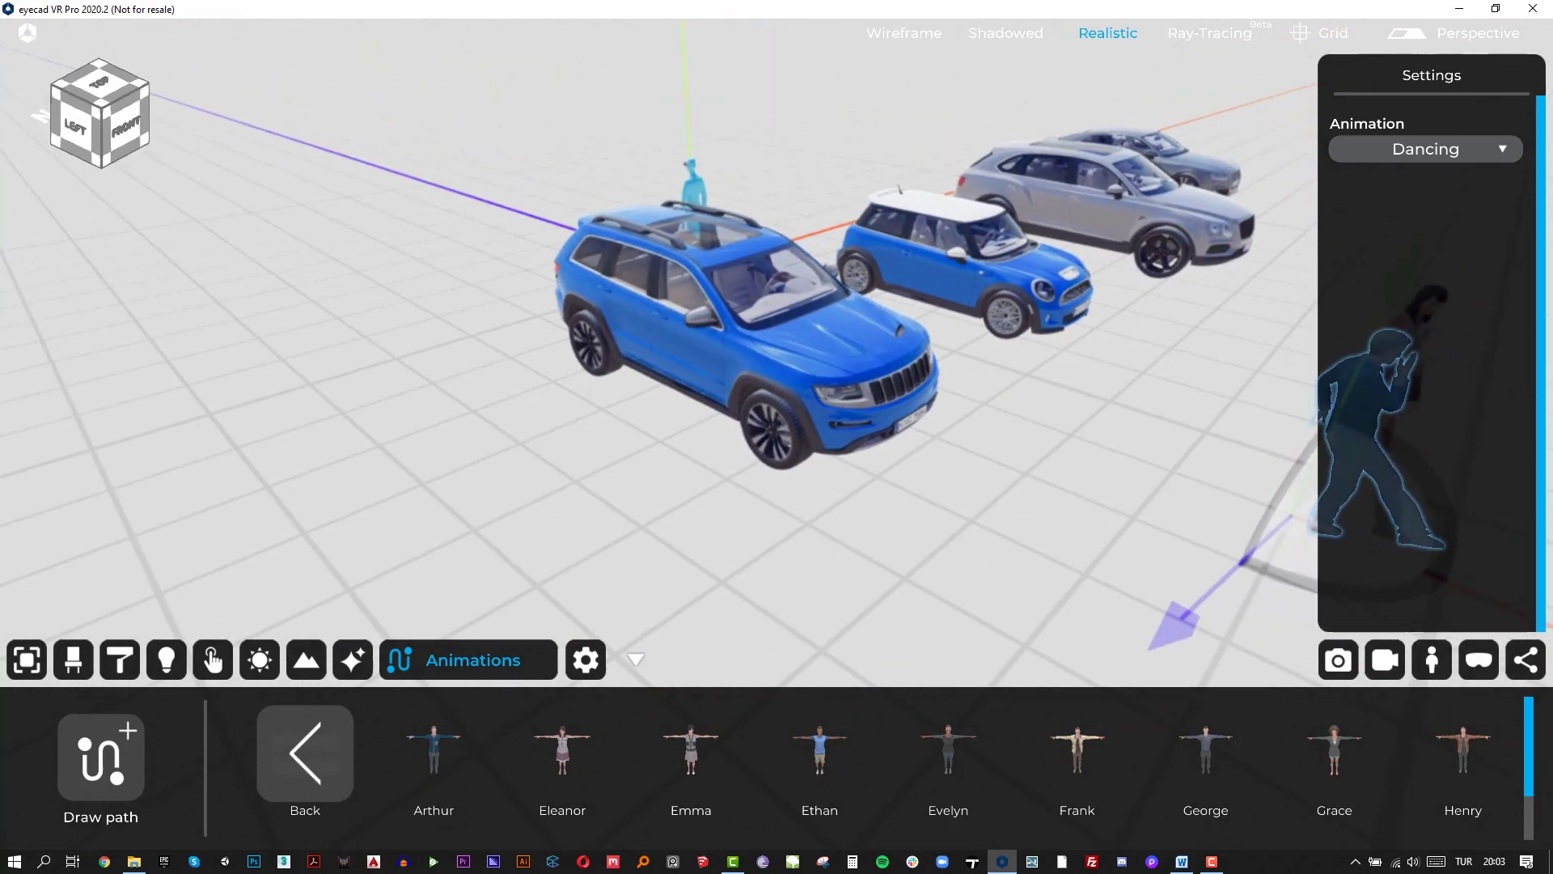
key(d)
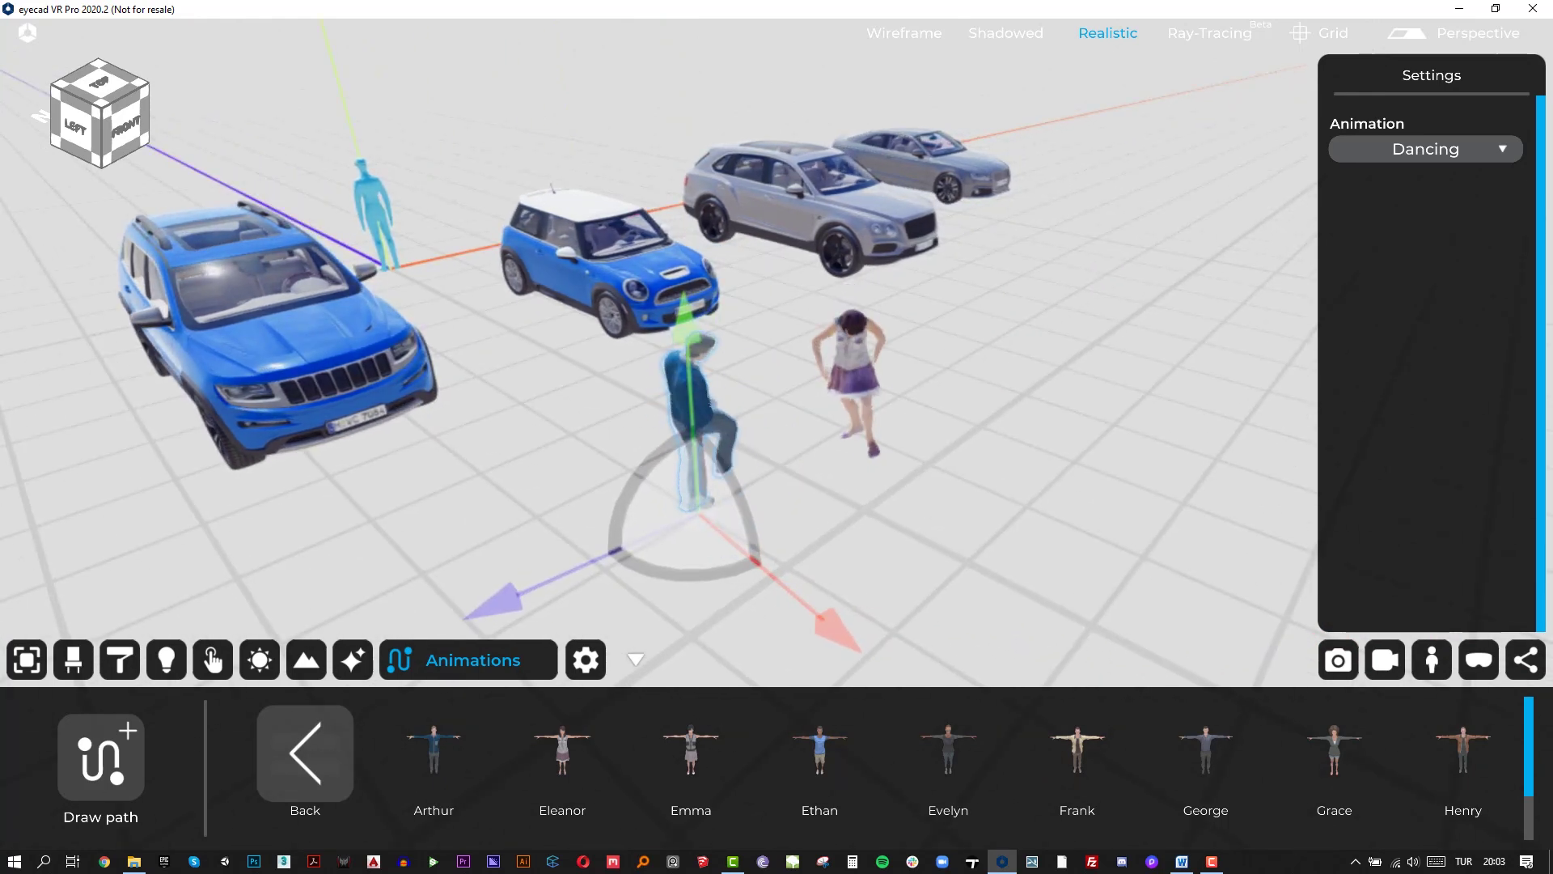